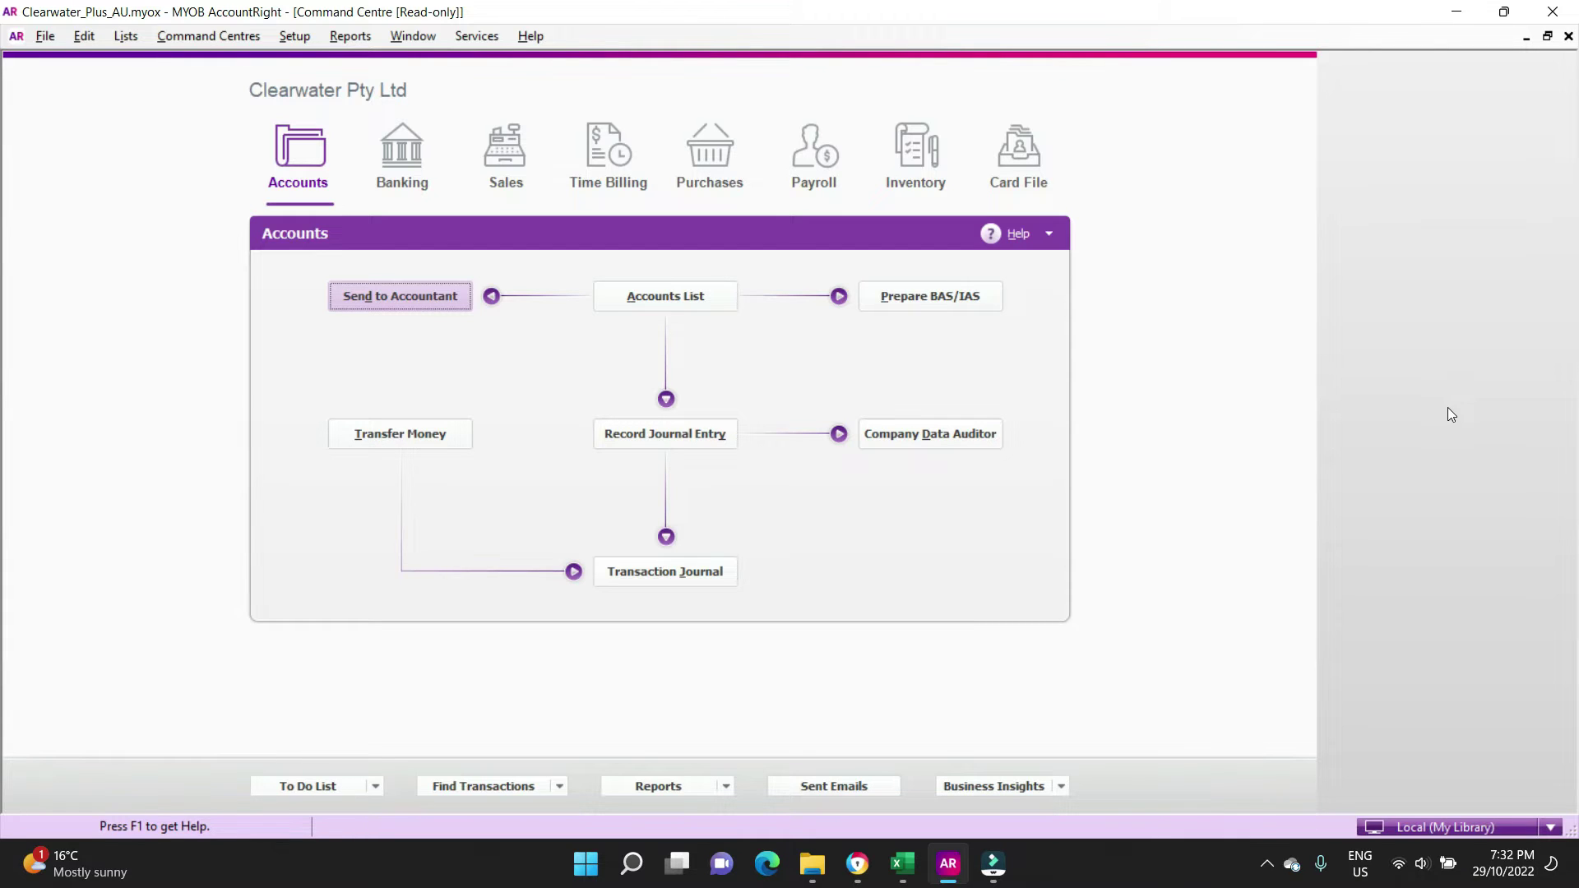
left_click(427, 156)
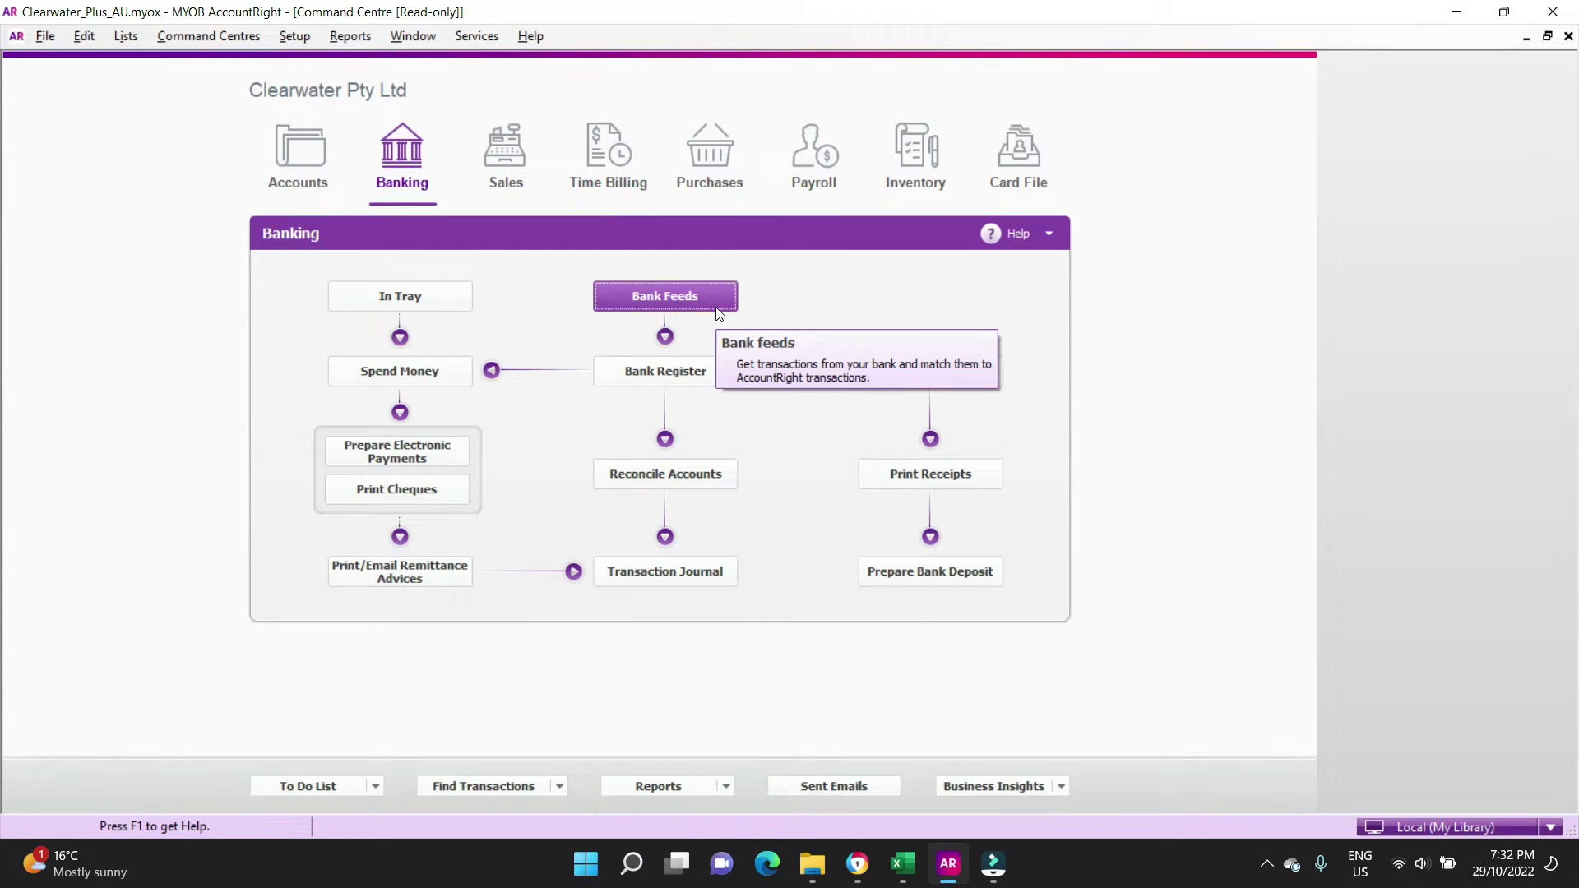
left_click(699, 476)
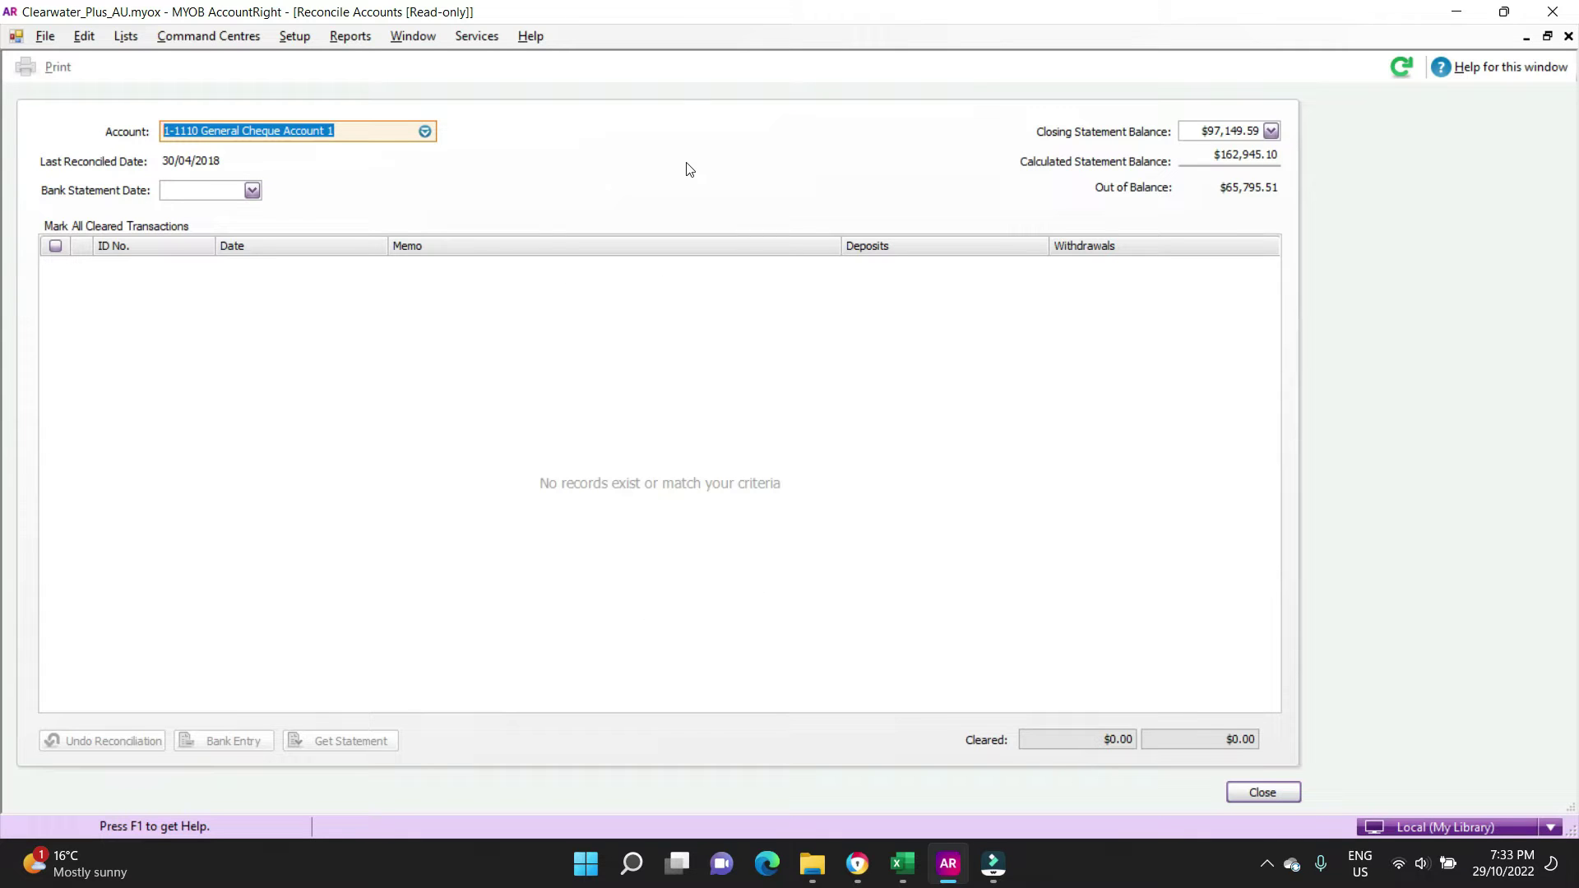
key("Escape")
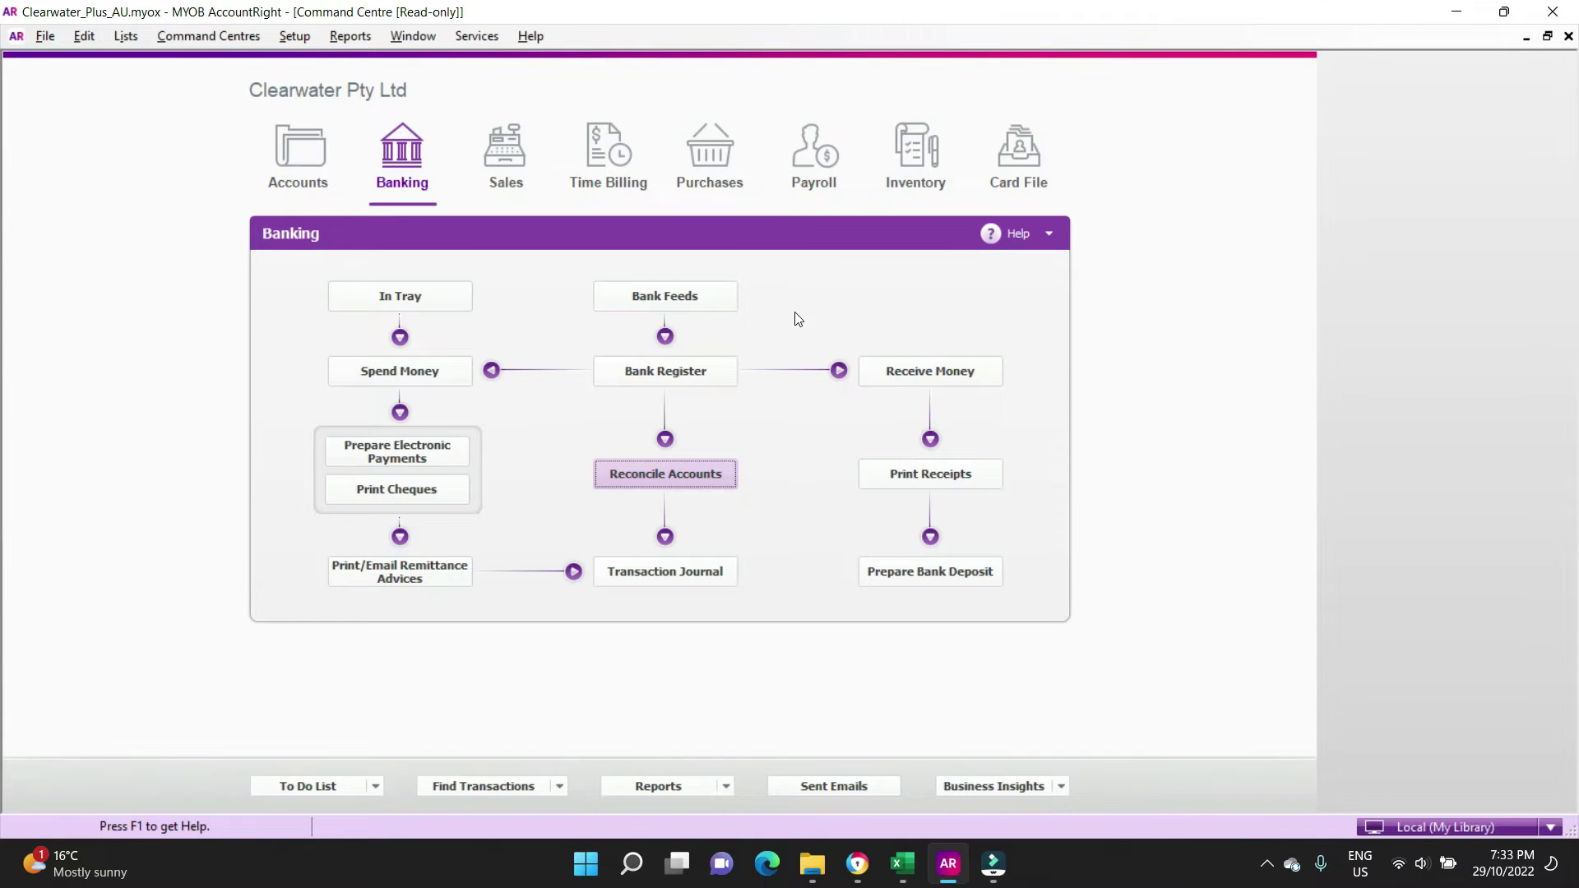
Step: Open Bank Feeds for 1-1110 General Cheque Account 1 and scroll through the bank statement lines
left_click(667, 301)
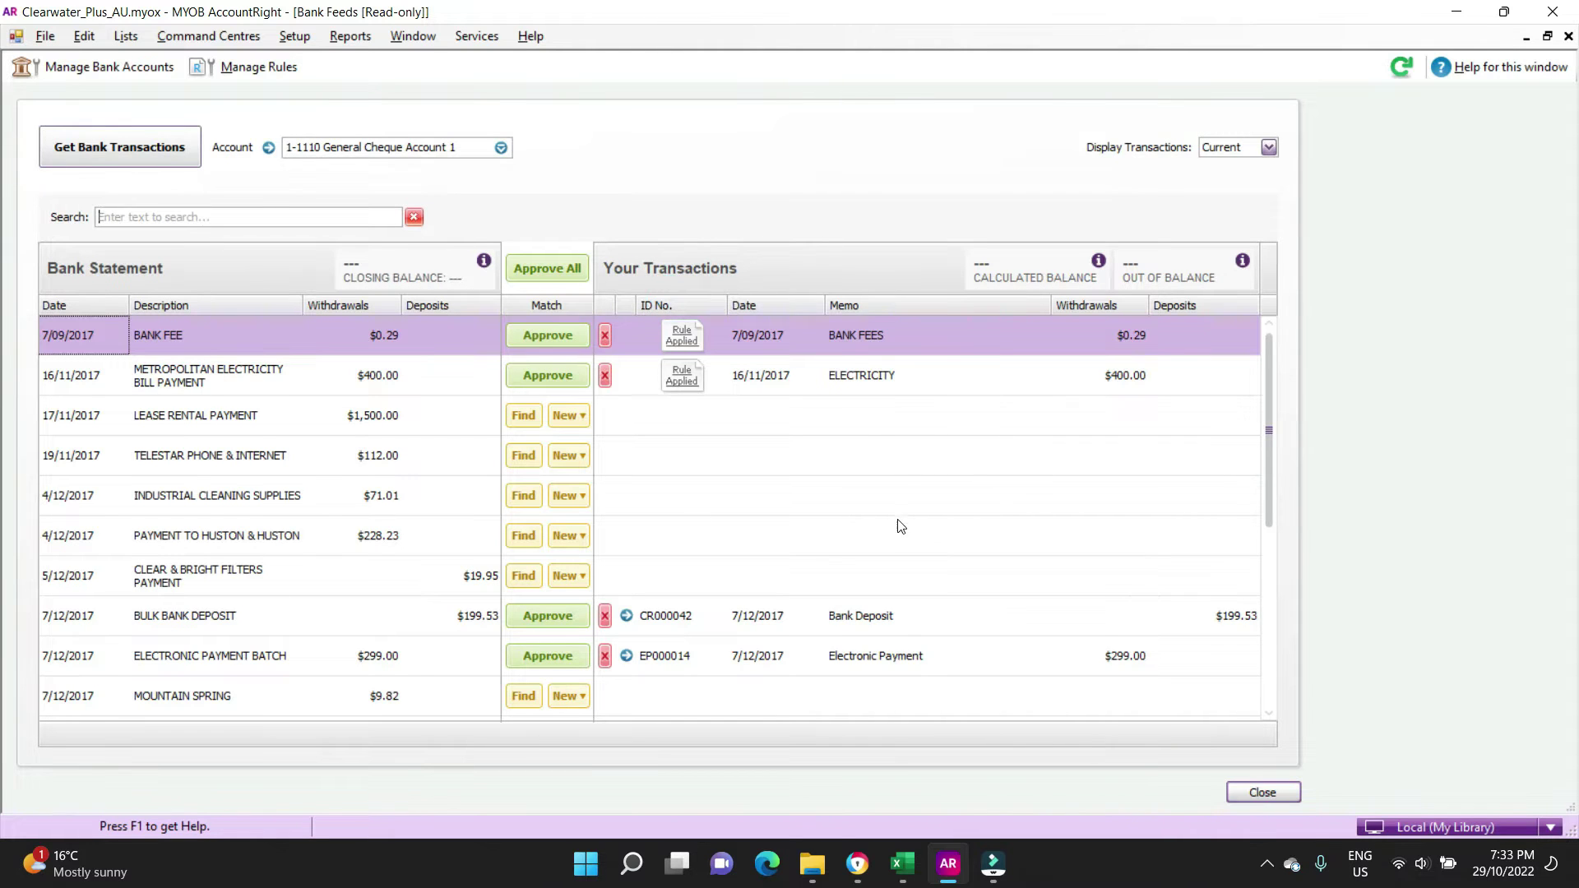
scroll(170, 340, "down", 3)
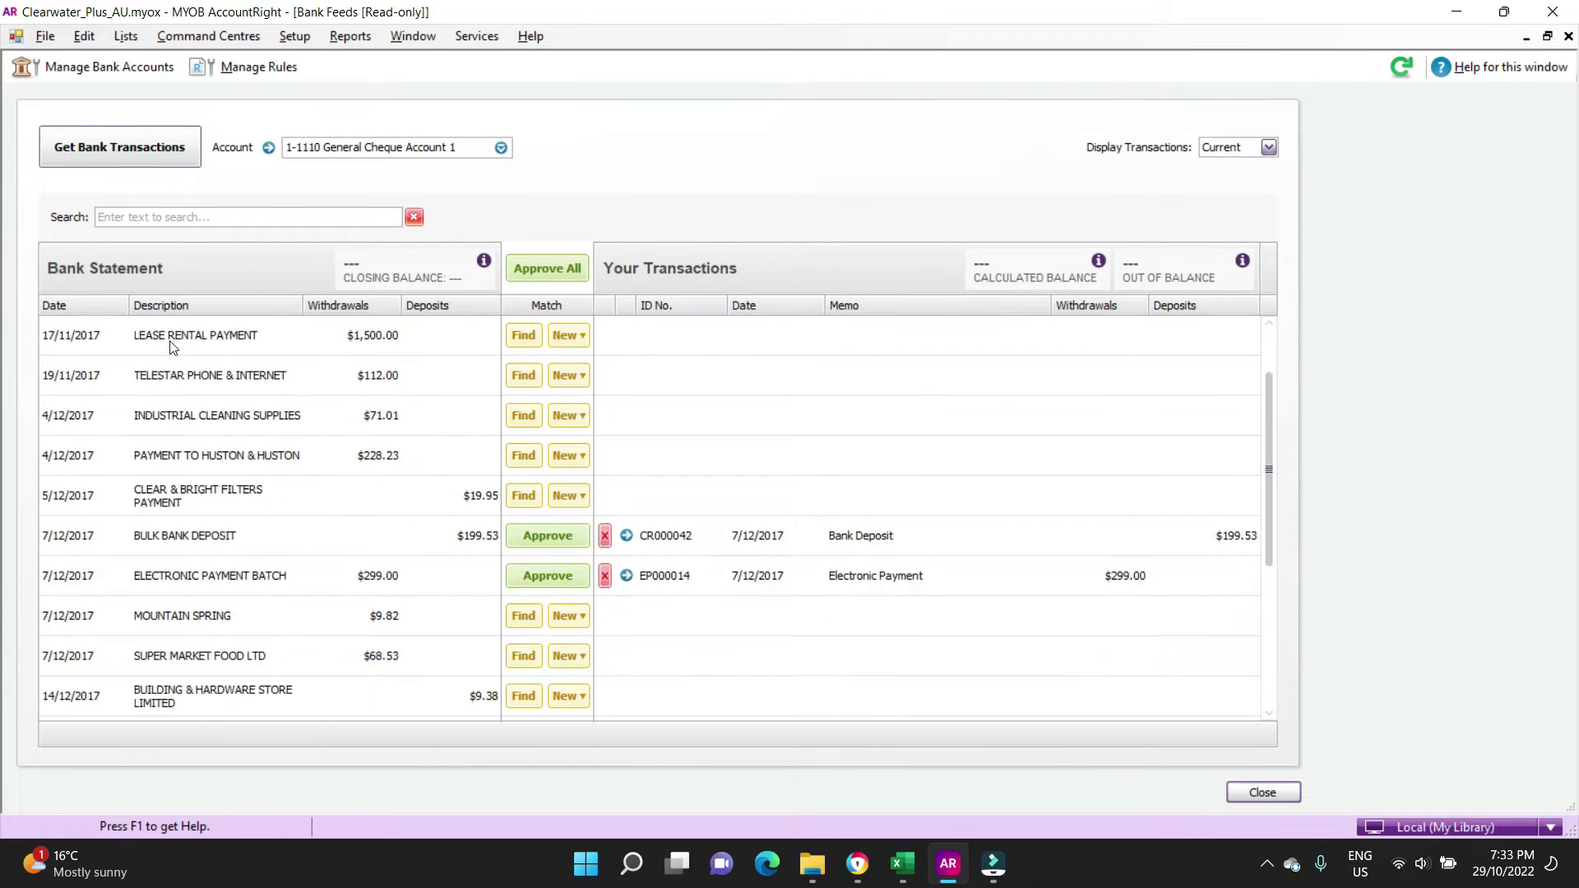
scroll(170, 346, "down", 2)
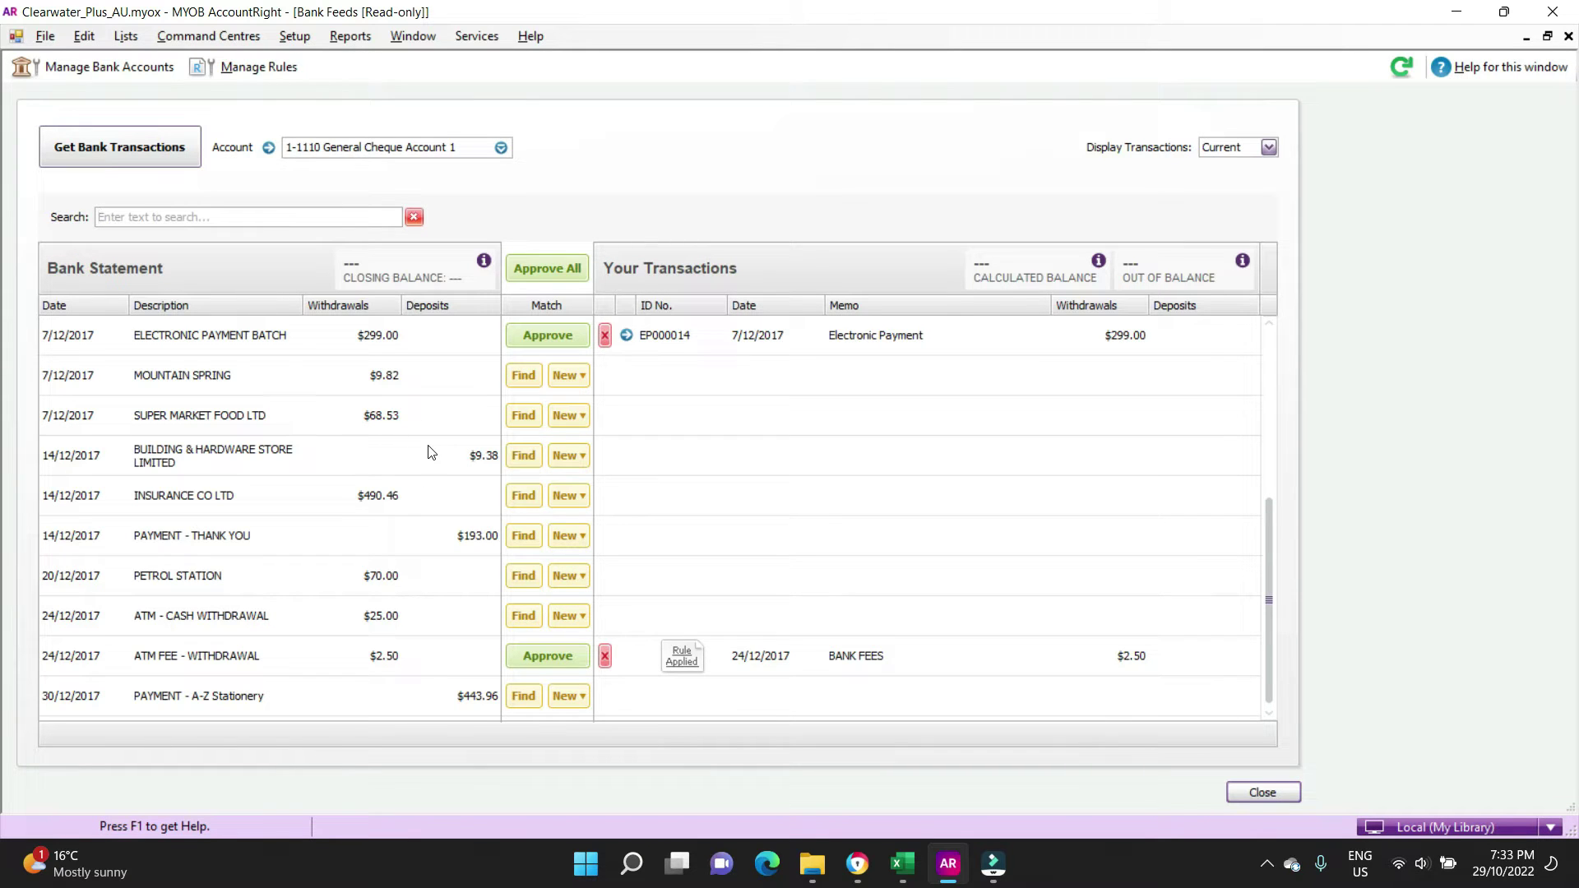
scroll(428, 452, "up", 5)
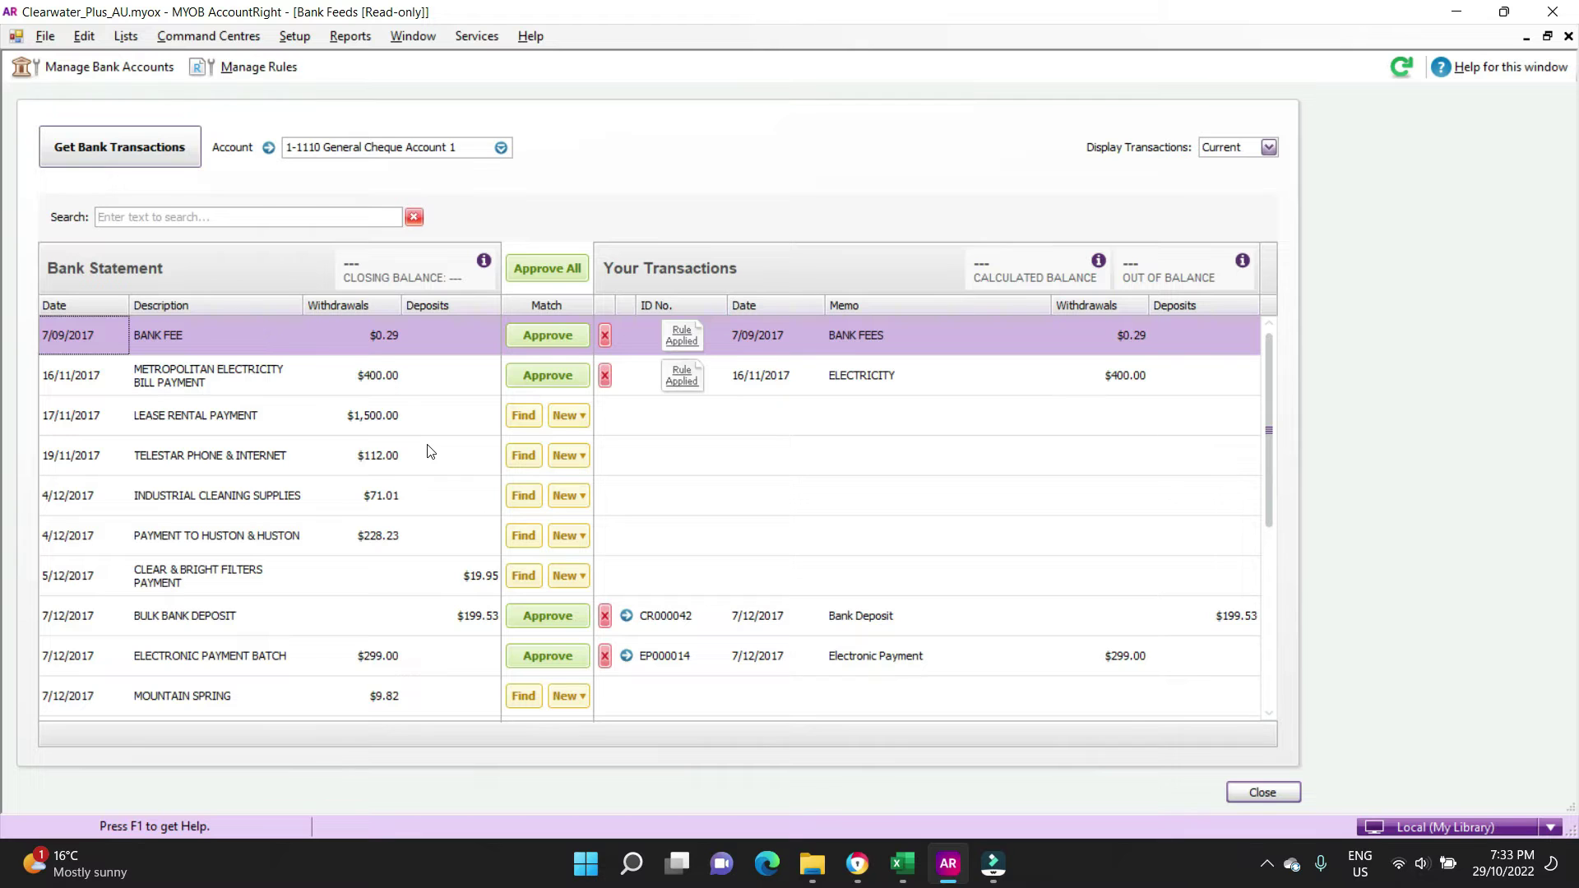
scroll(428, 452, "down", 5)
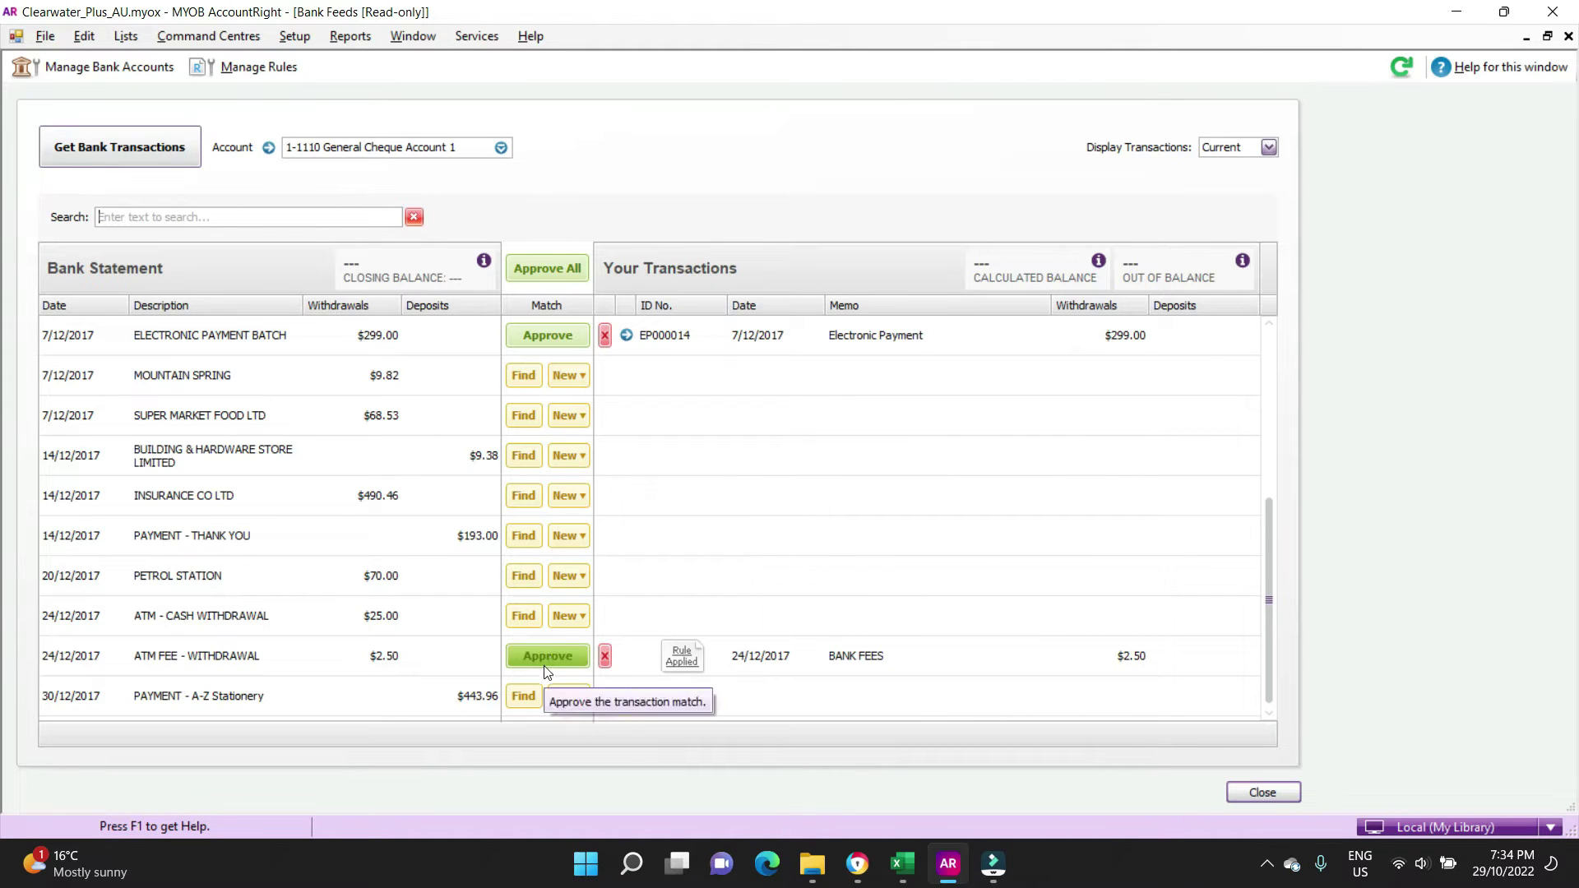
scroll(705, 531, "up", 3)
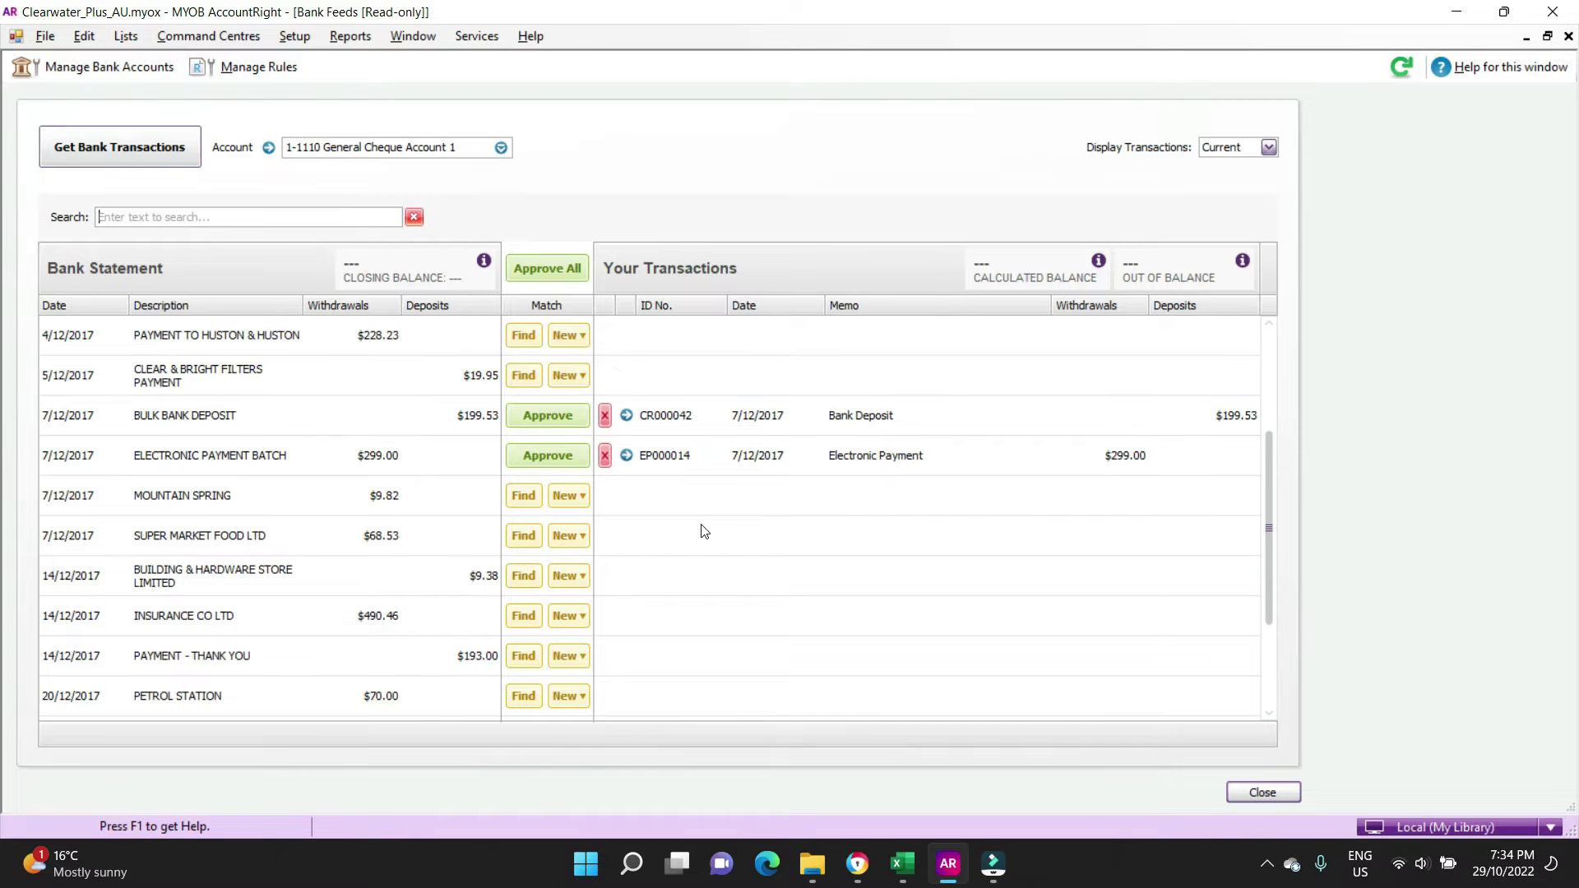
scroll(705, 531, "down", 3)
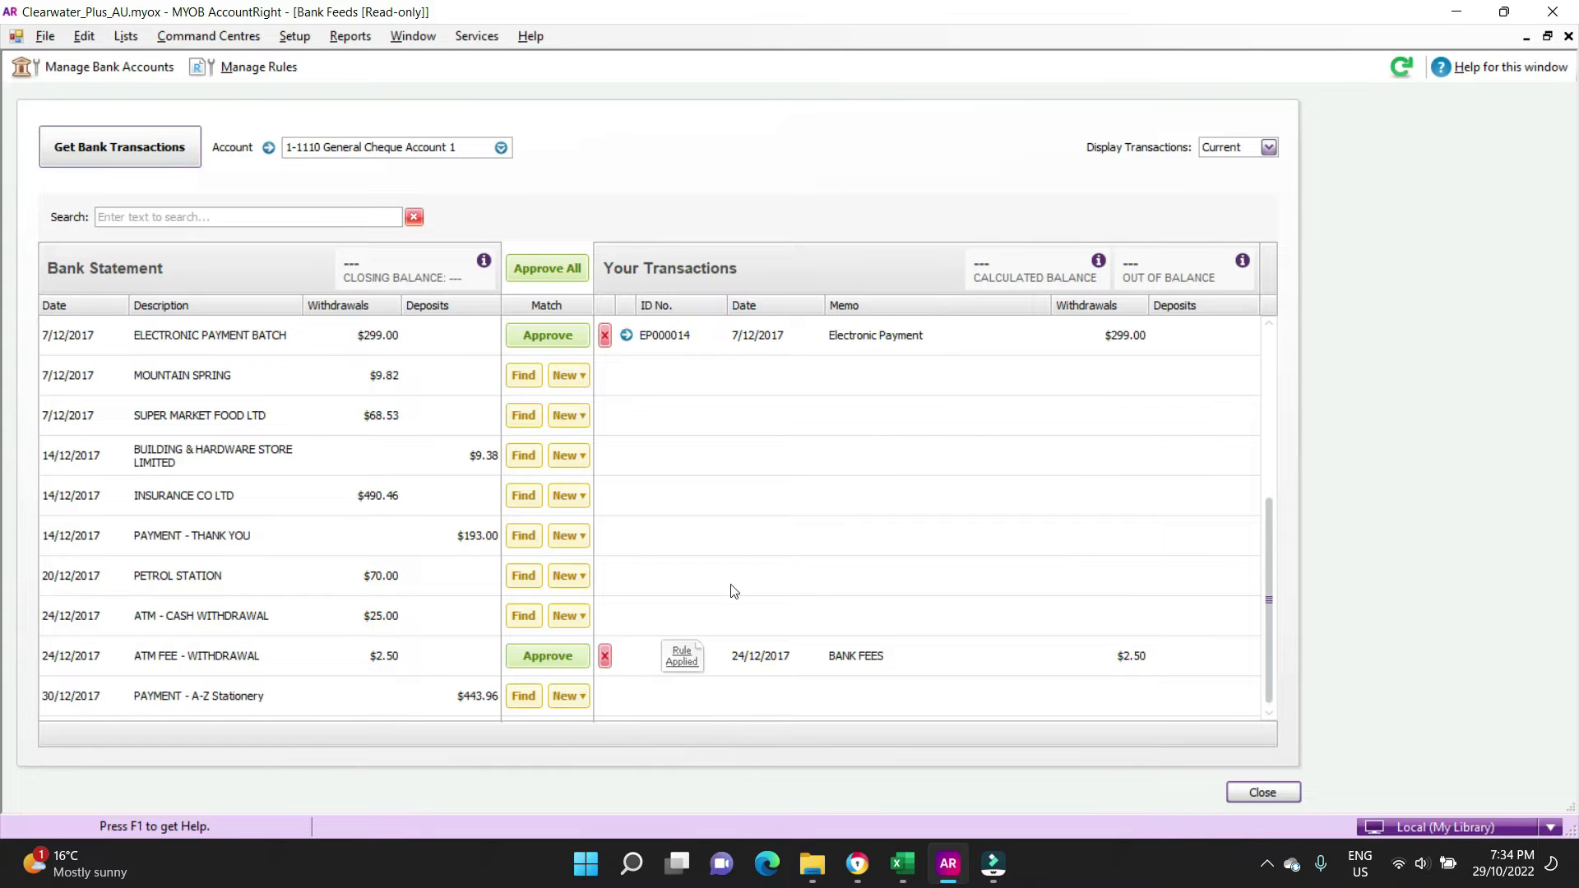
scroll(735, 543, "up", 2)
scroll(734, 538, "down", 2)
mouse_move(690, 665)
Step: Approve the $2.50 ATM FEE - WITHDRAWAL match, then reopen Bank Feeds to refresh the list
left_click(534, 654)
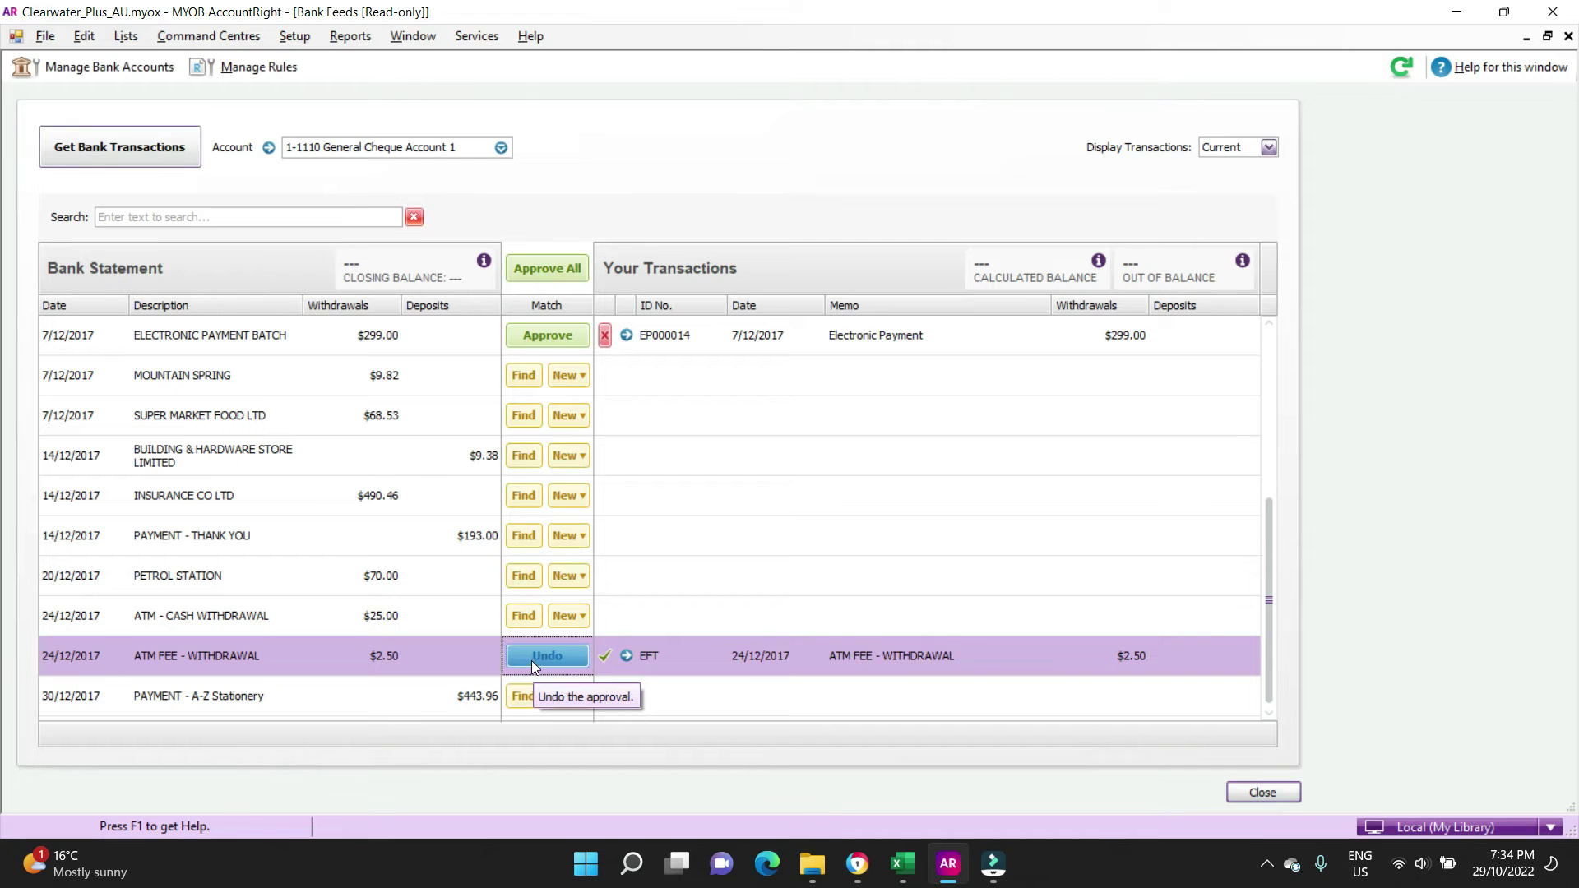
left_click(1288, 795)
left_click(666, 296)
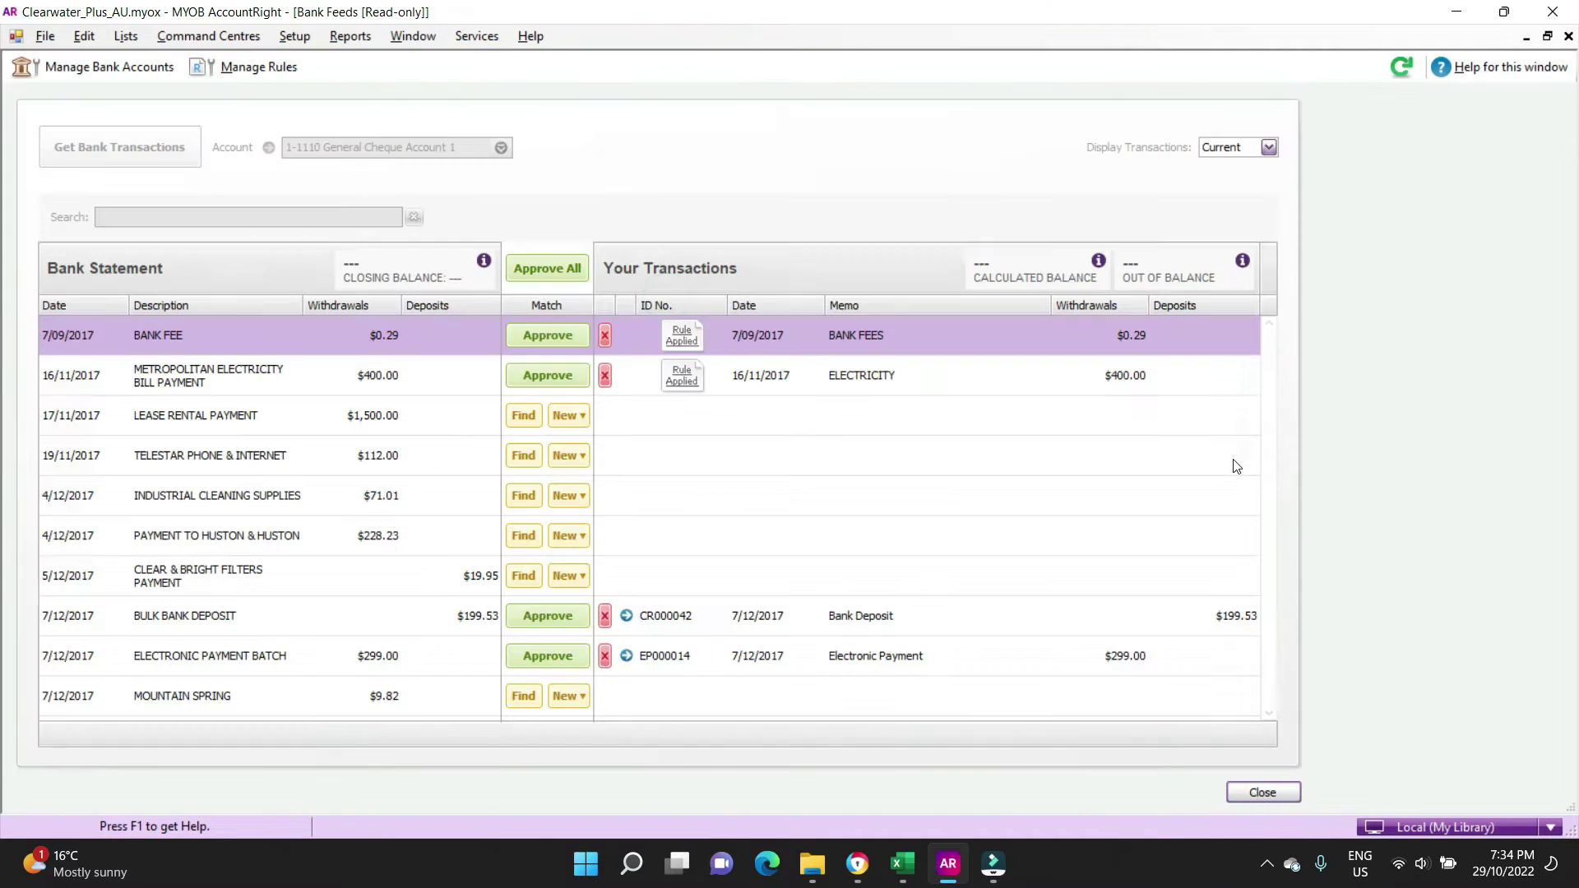
left_click(1269, 402)
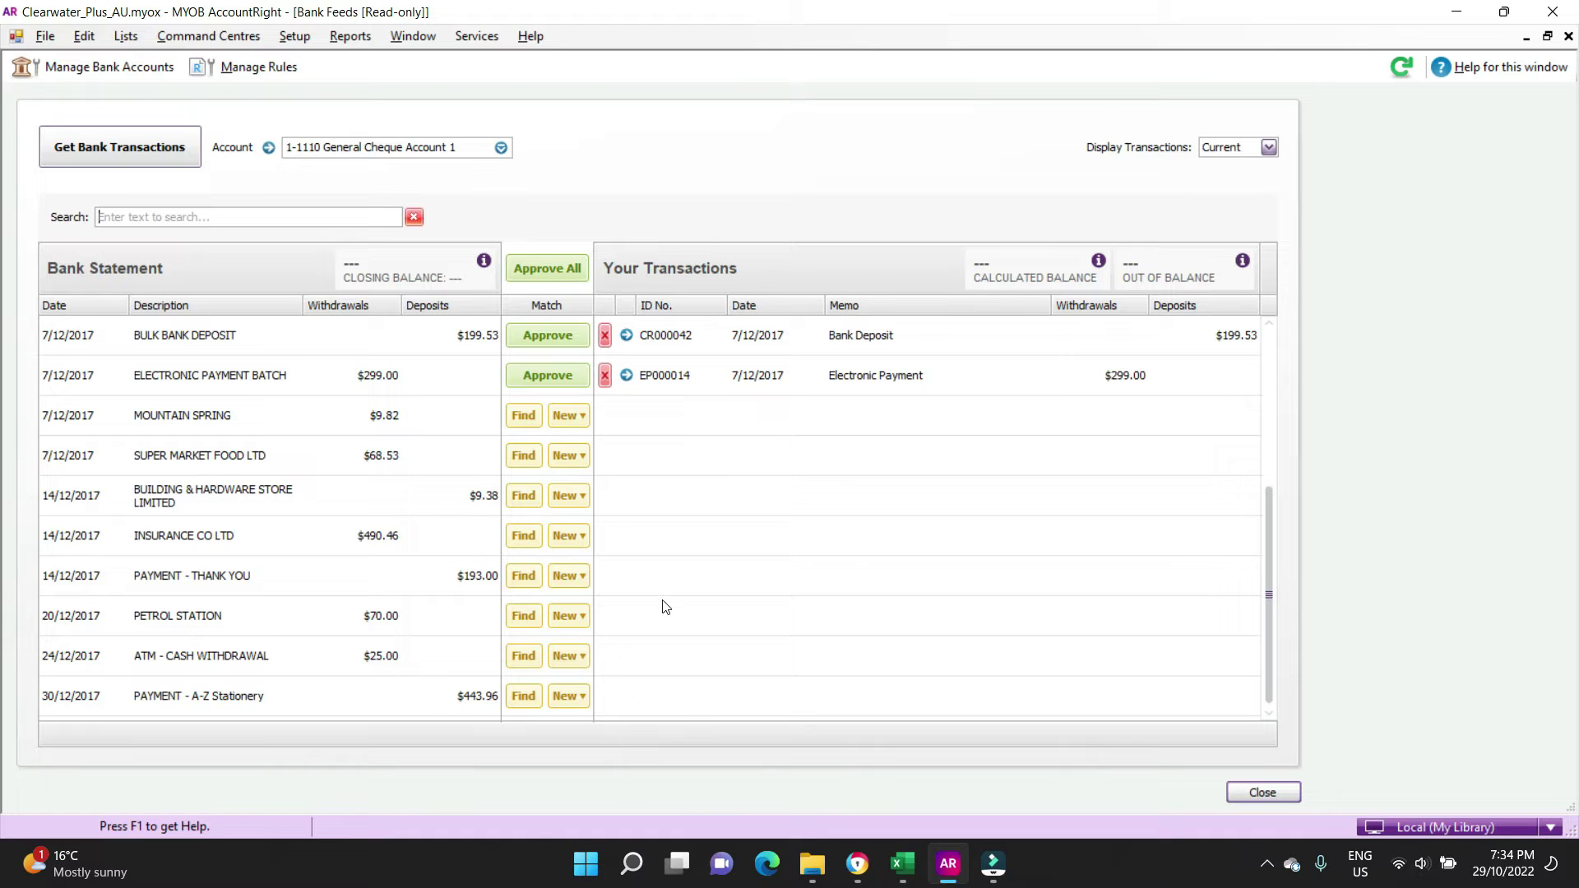
scroll(706, 583, "up", 2)
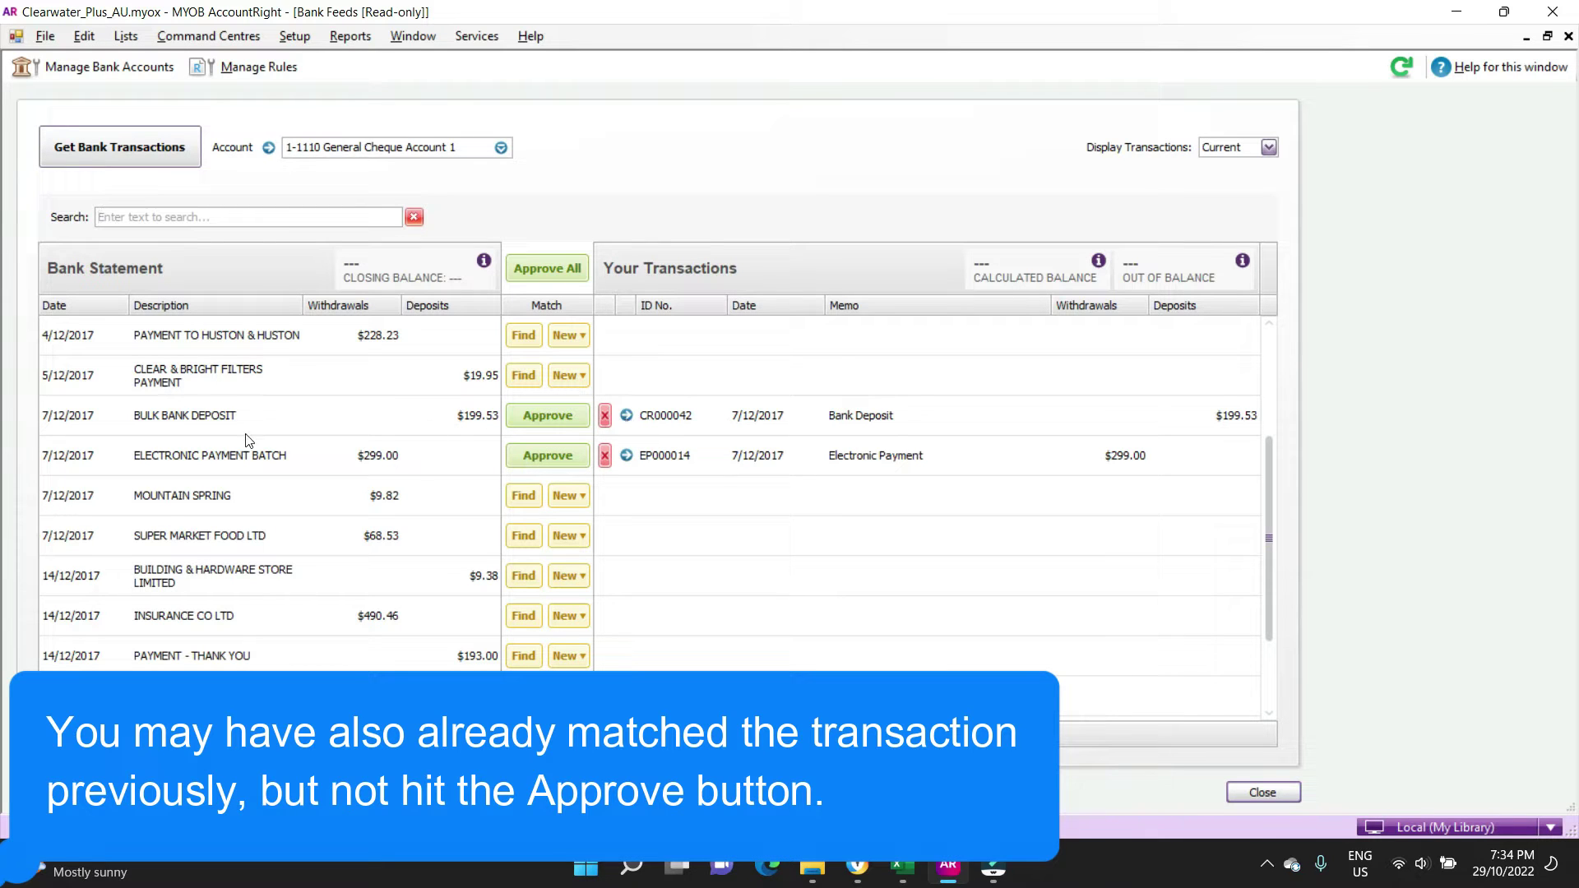
Step: Check deposit CR000042 and its receipt CR000041, then approve the Bulk Bank Deposit match
left_click(627, 415)
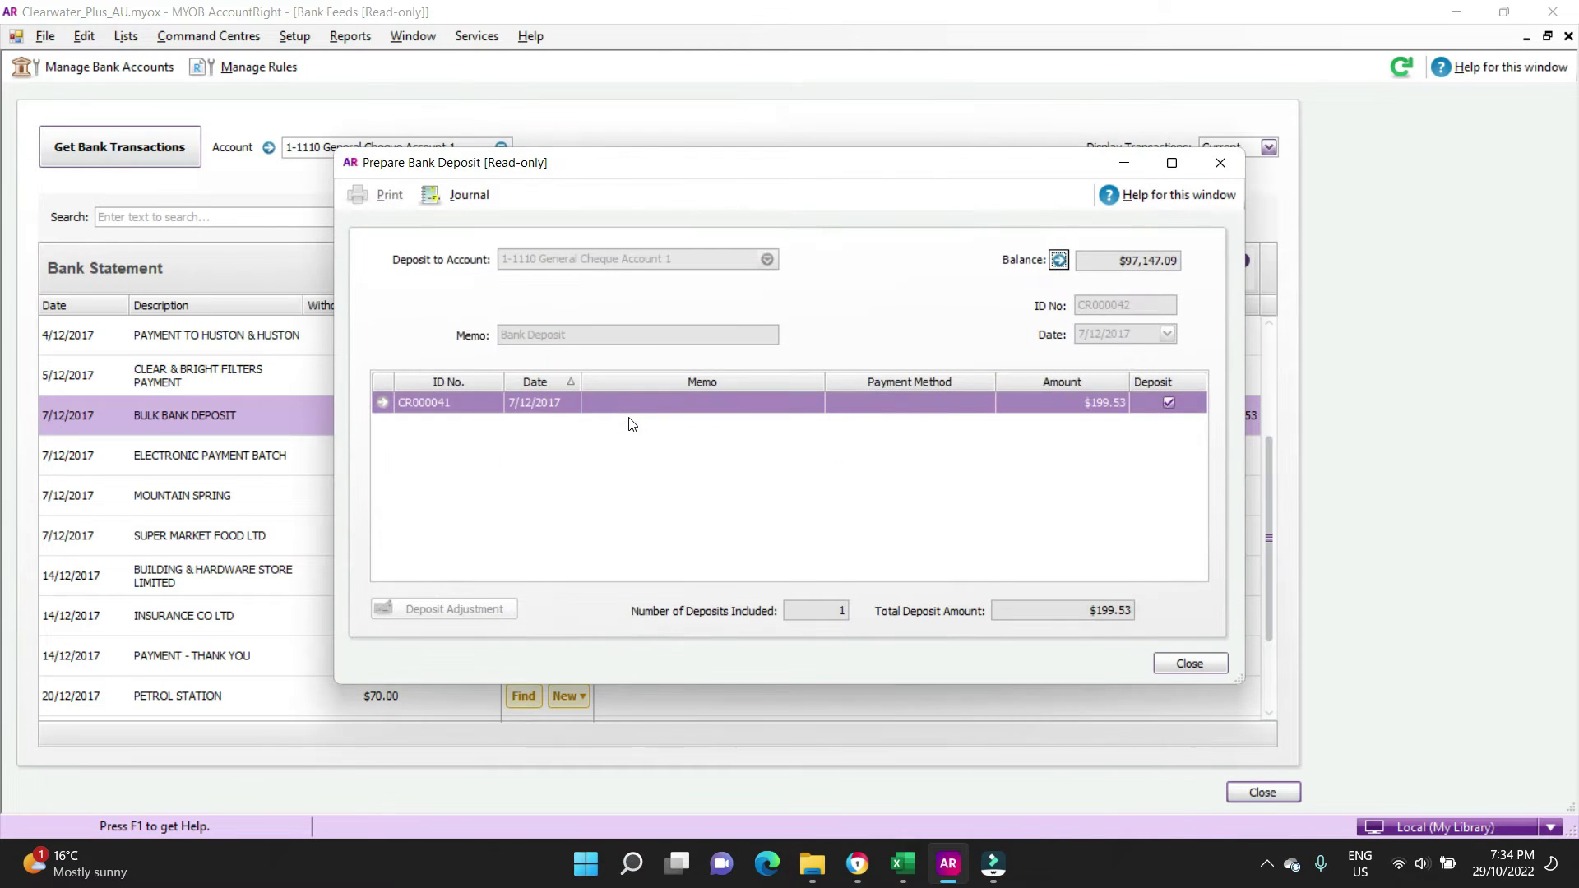
left_click(382, 403)
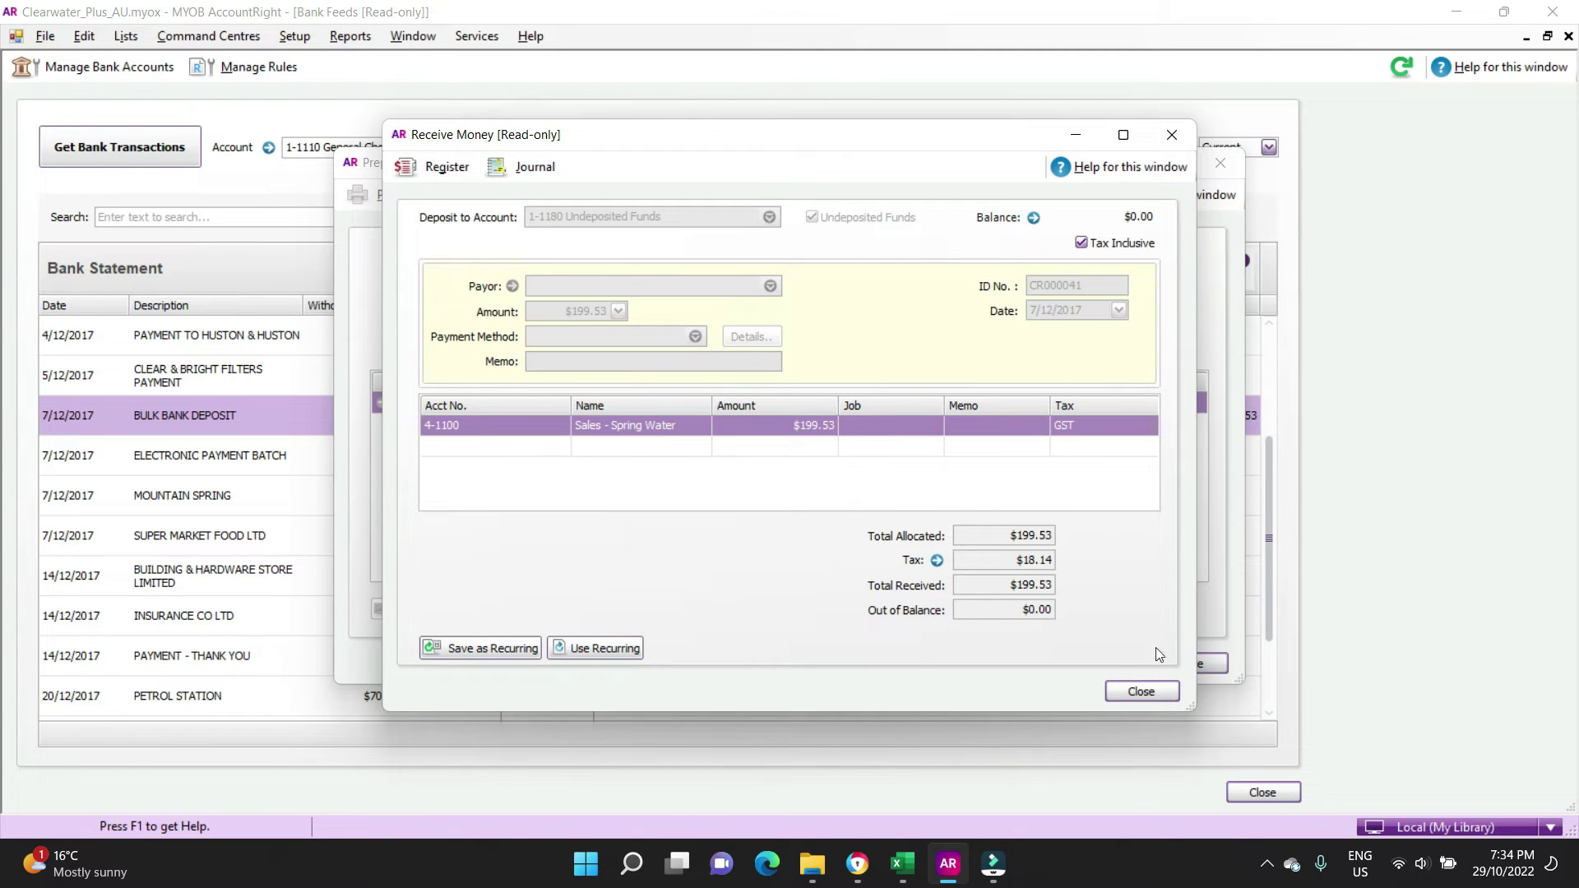
left_click(1140, 692)
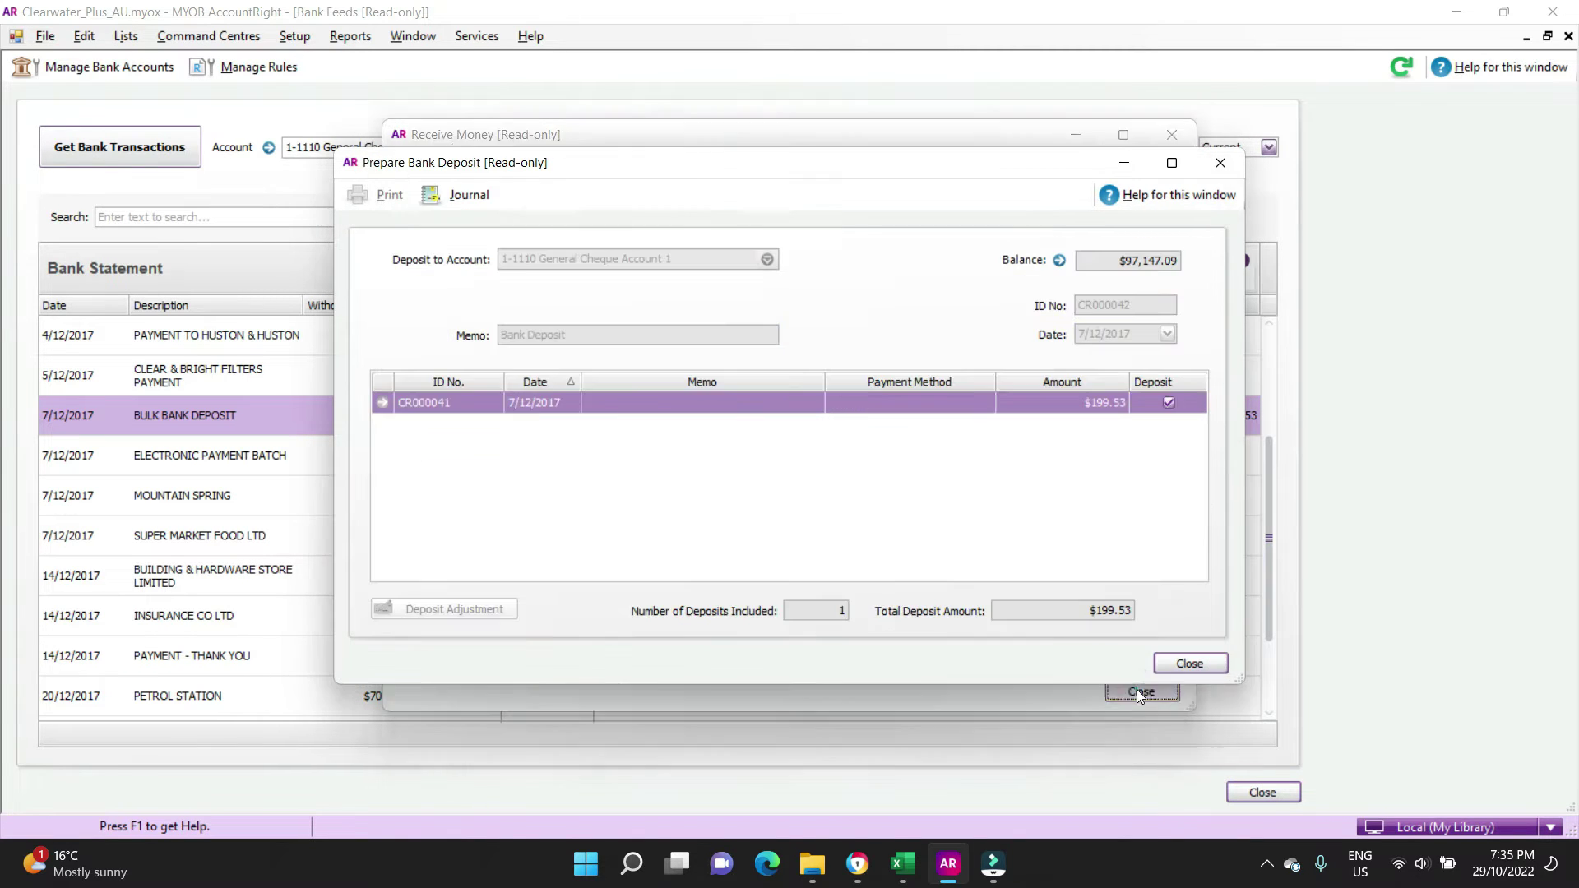
left_click(1203, 664)
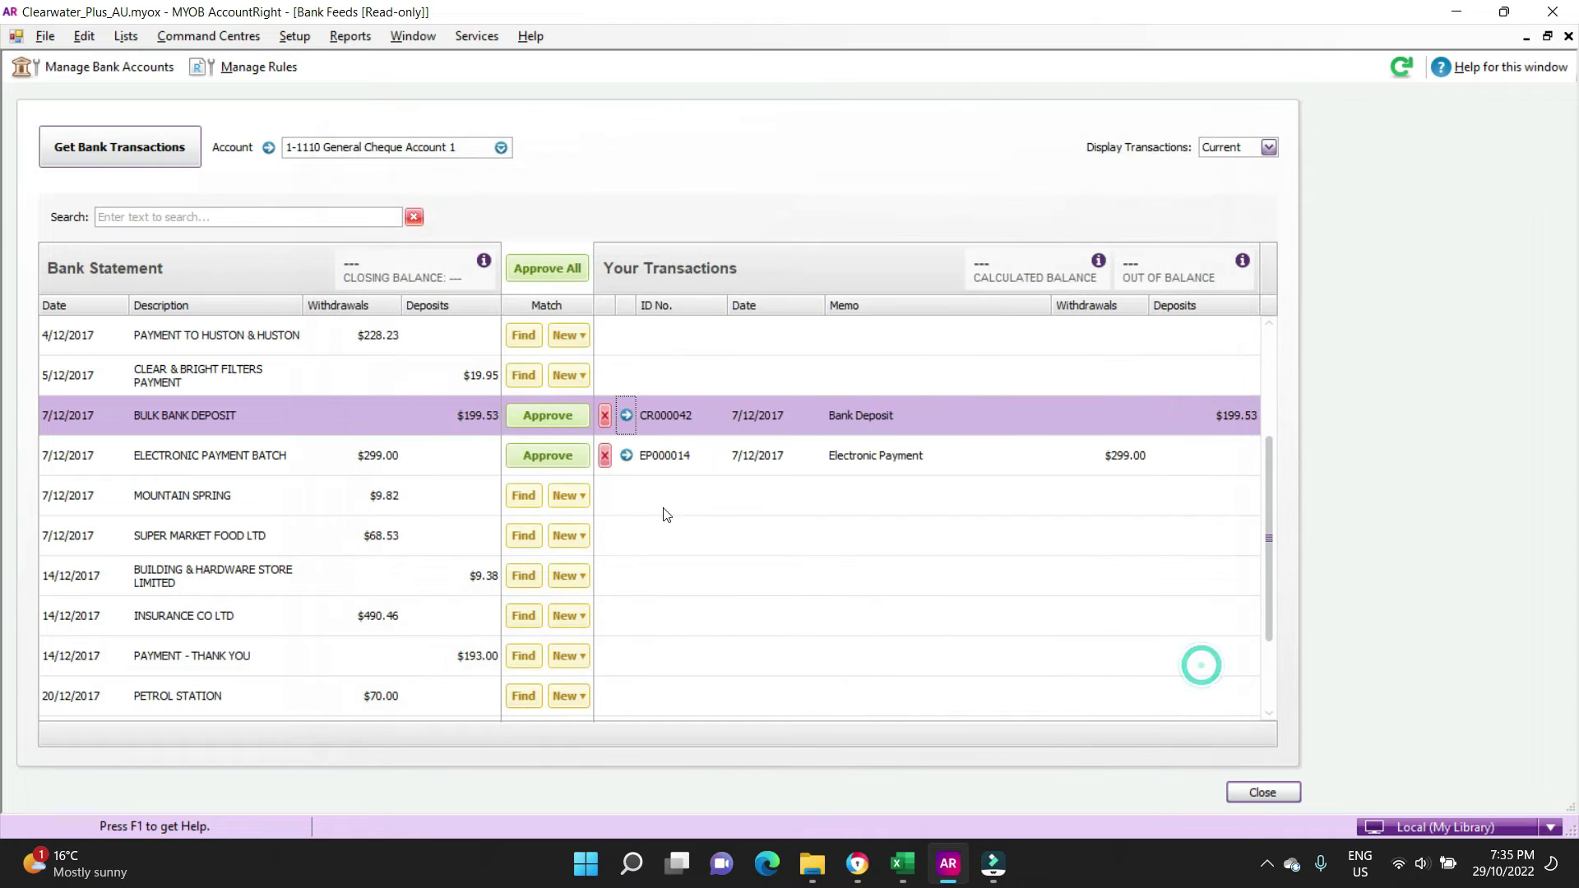
left_click(561, 416)
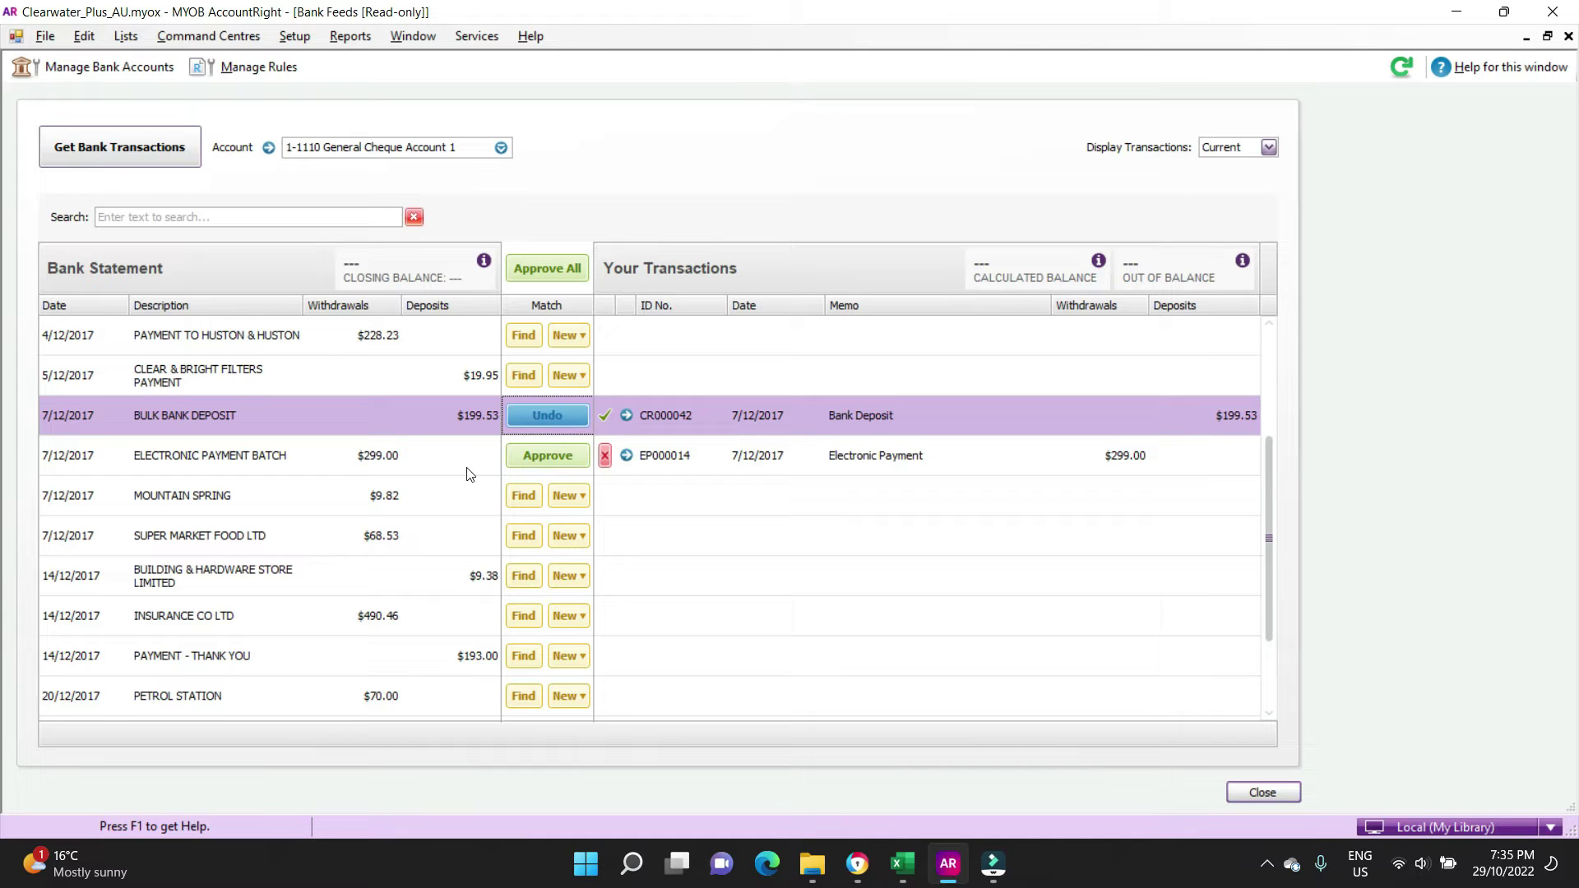
Step: Inspect EP000014 and its Clear & Bright Filters payment behind the Electronic Payment Batch
left_click(627, 455)
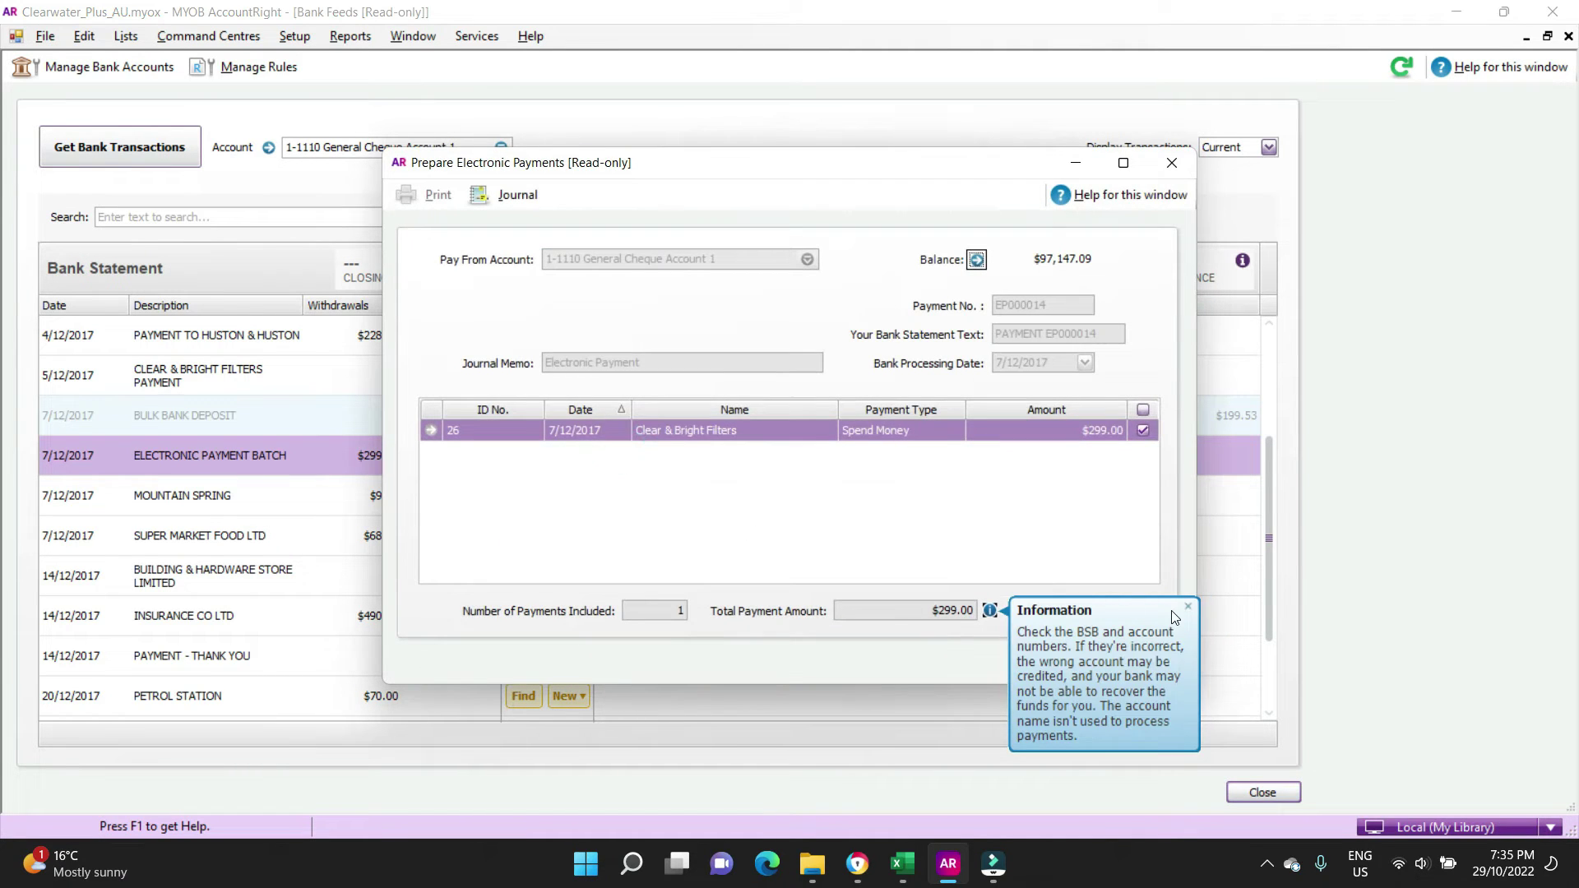
left_click(429, 429)
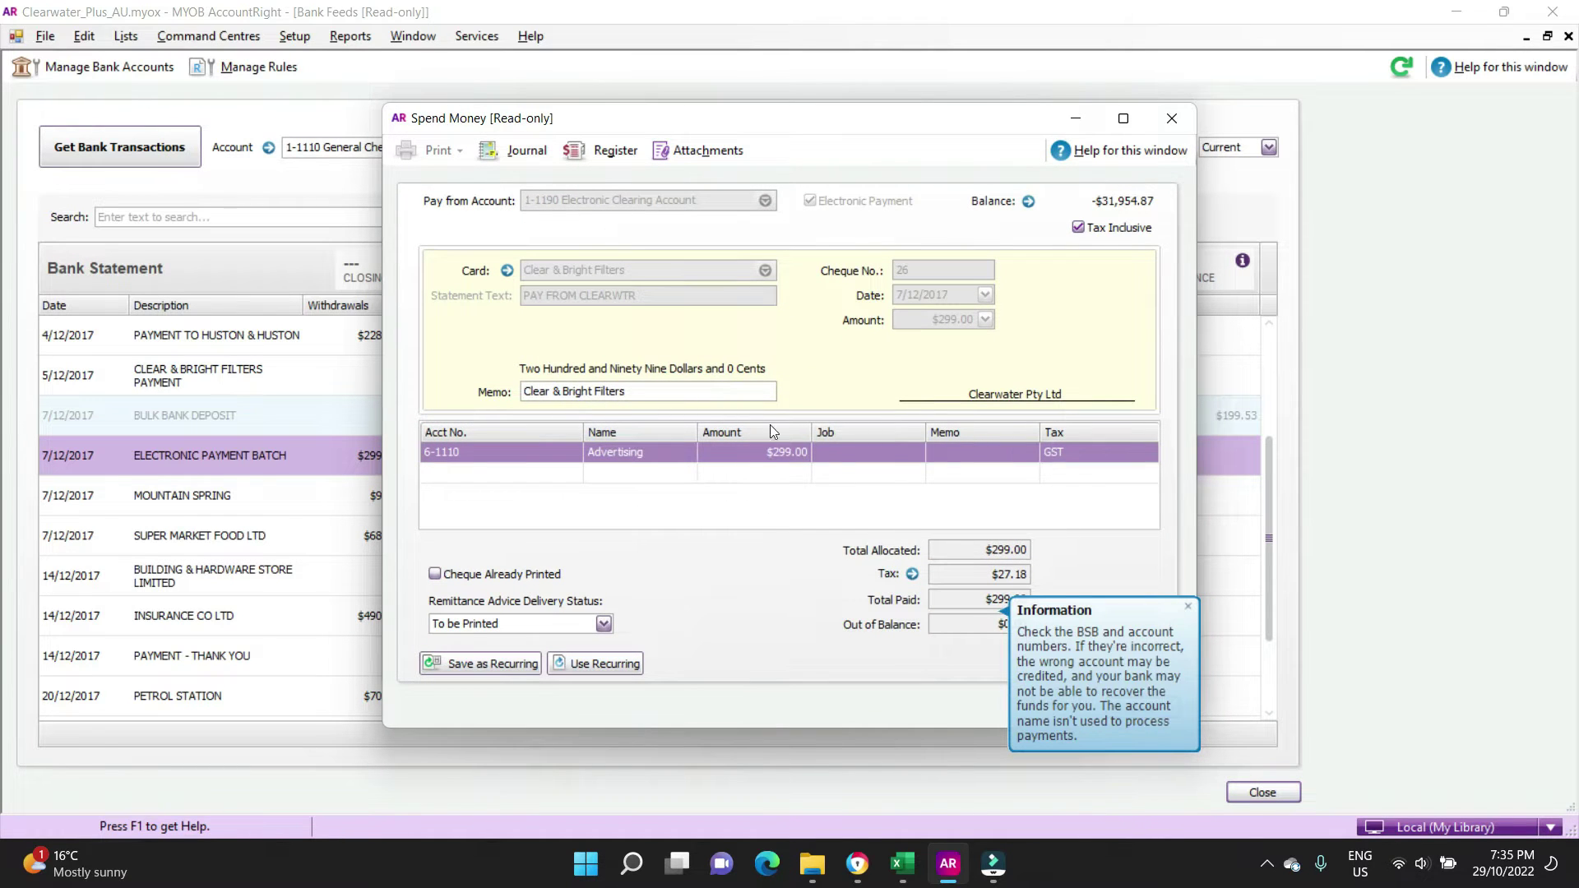
key("Escape")
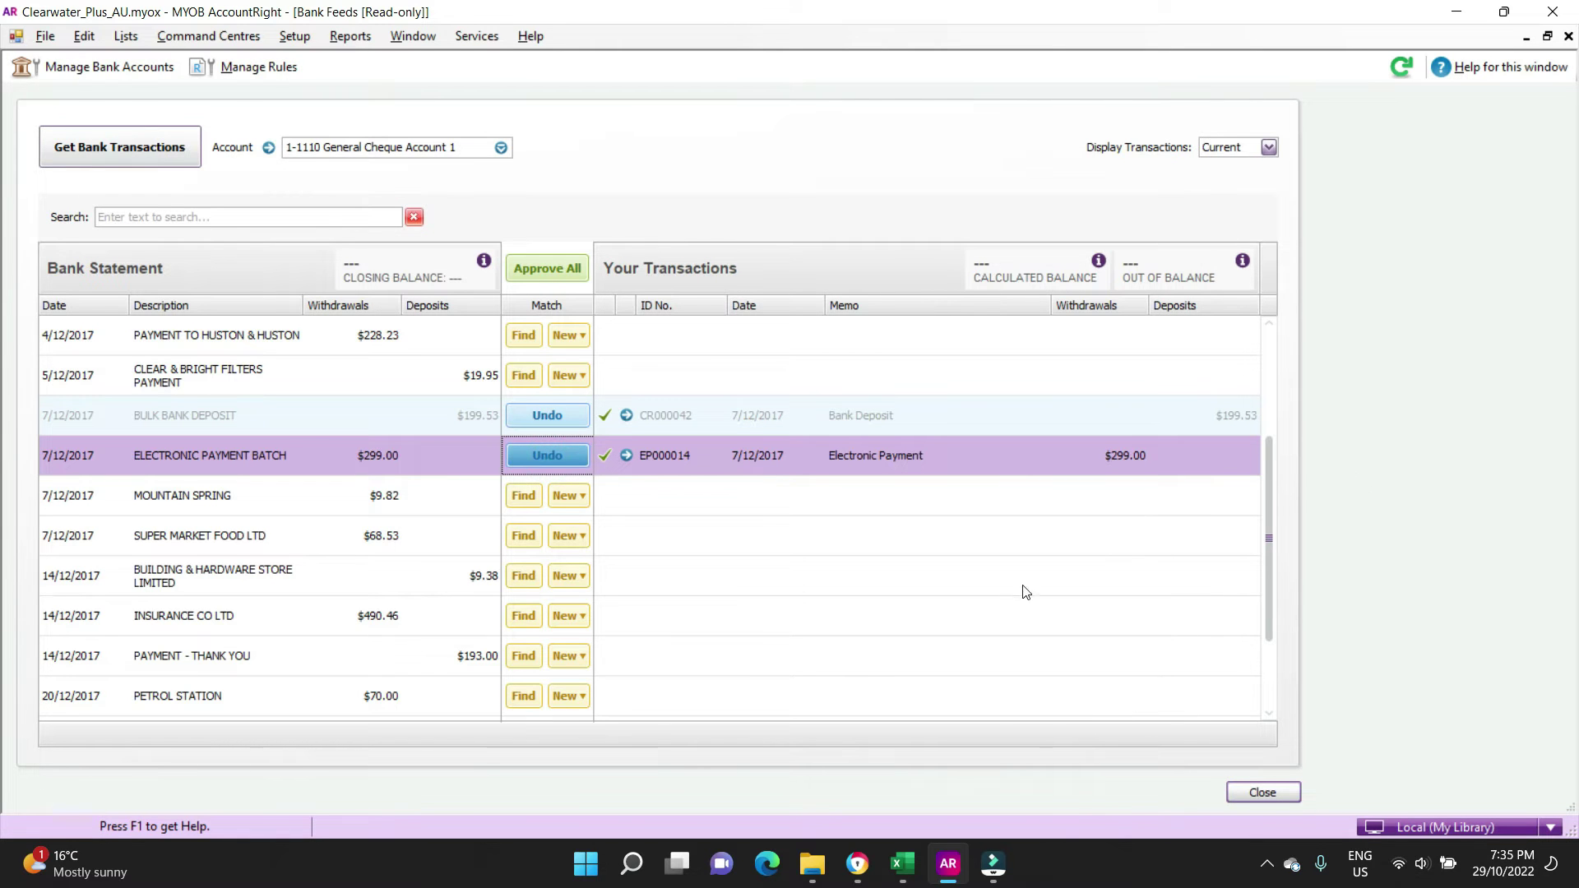
scroll(815, 584, "down", 2)
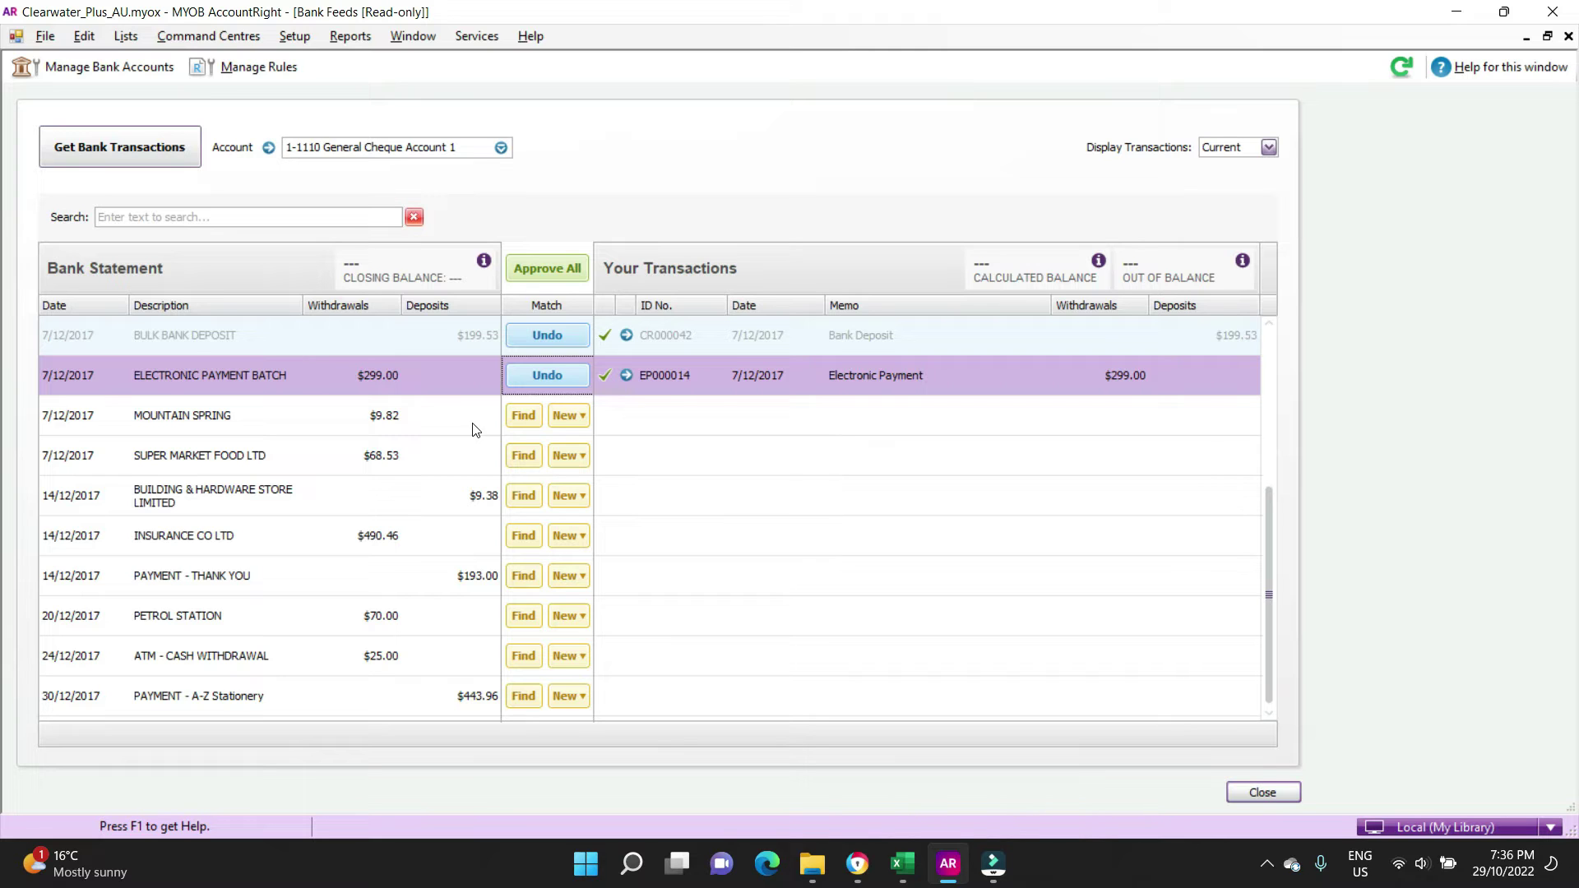
left_click(523, 418)
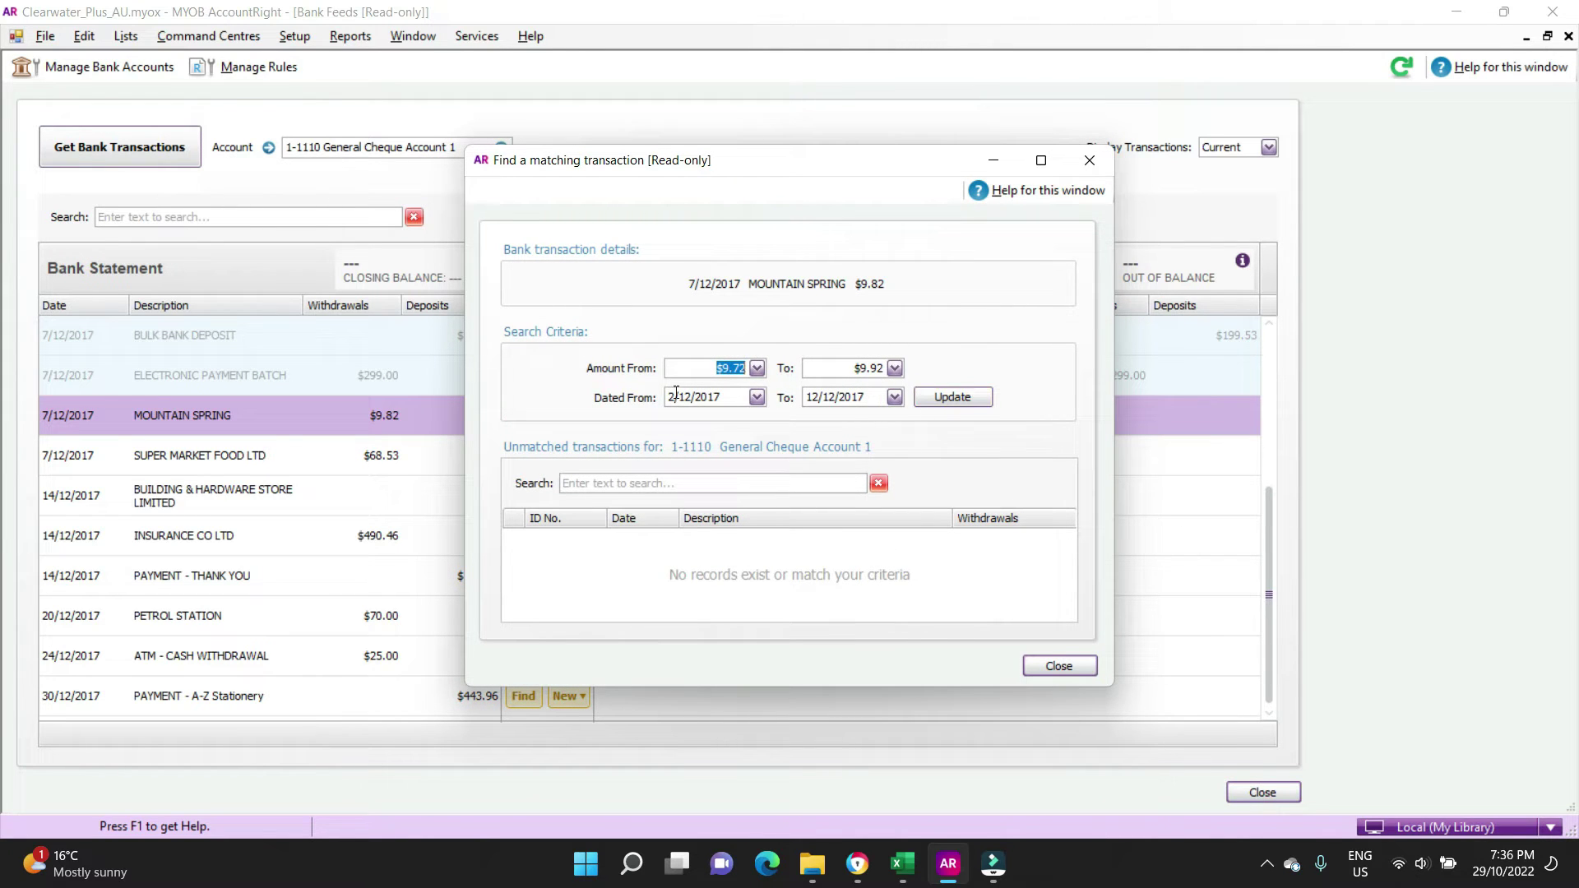
left_click(974, 397)
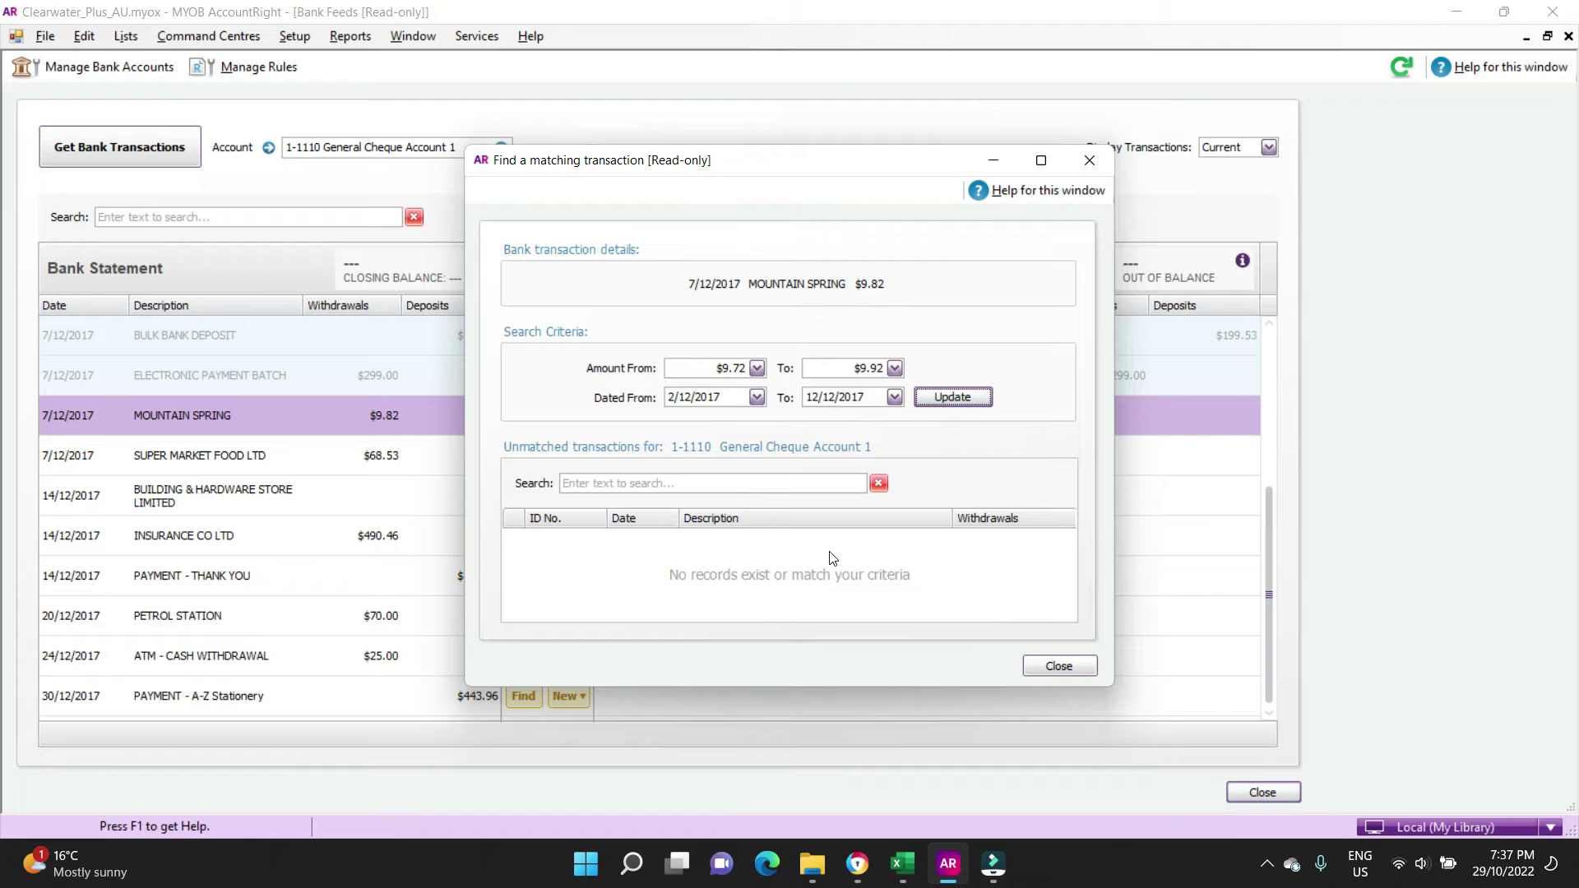
left_click(921, 397)
left_click(1074, 669)
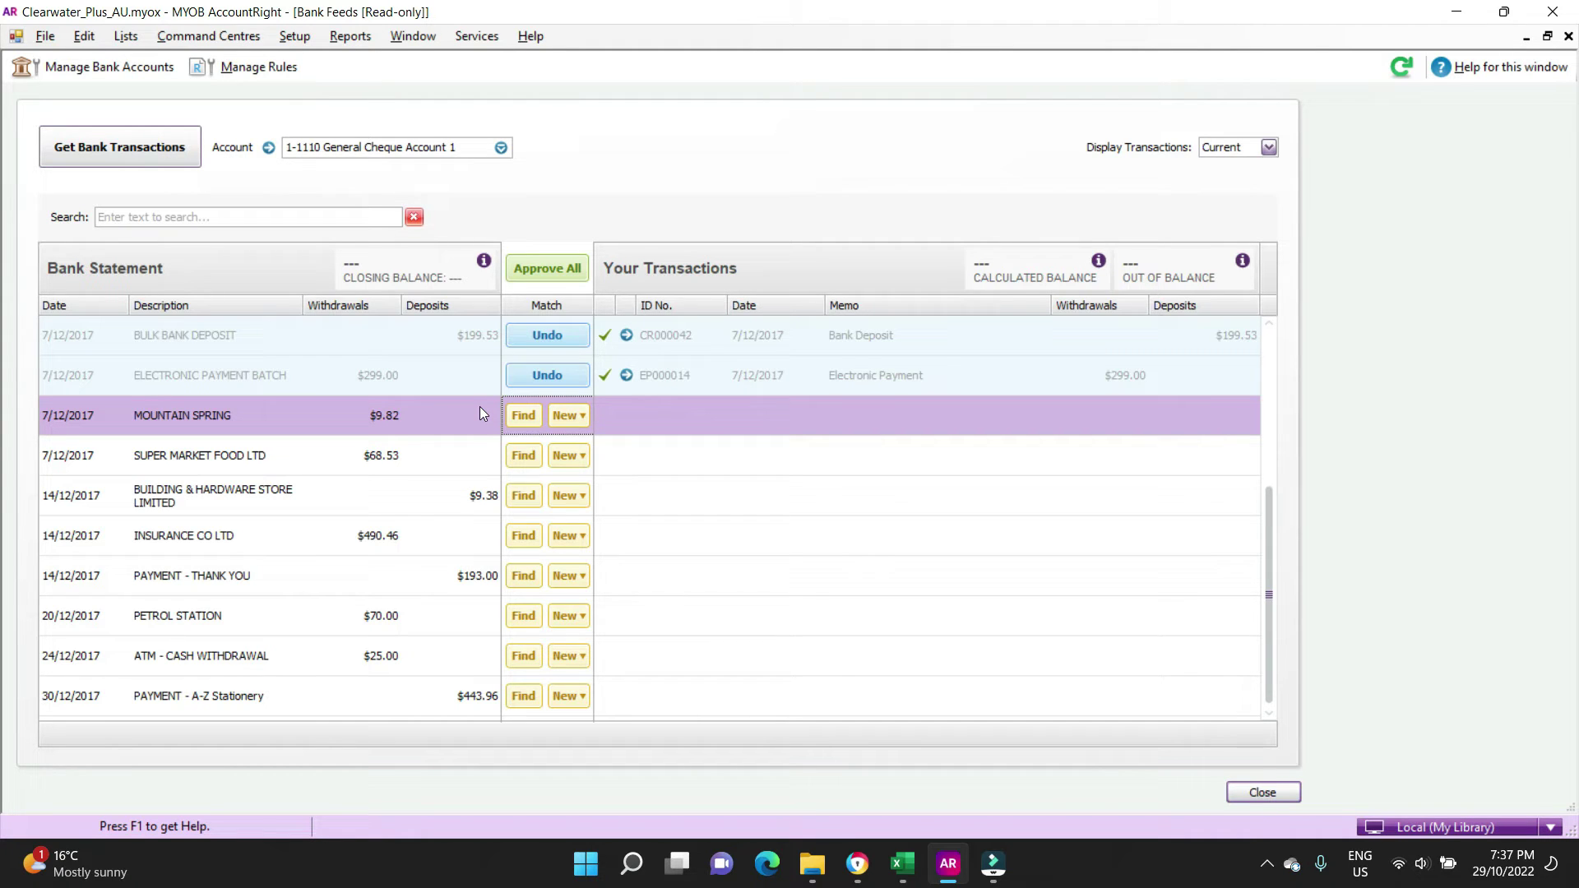
left_click(529, 412)
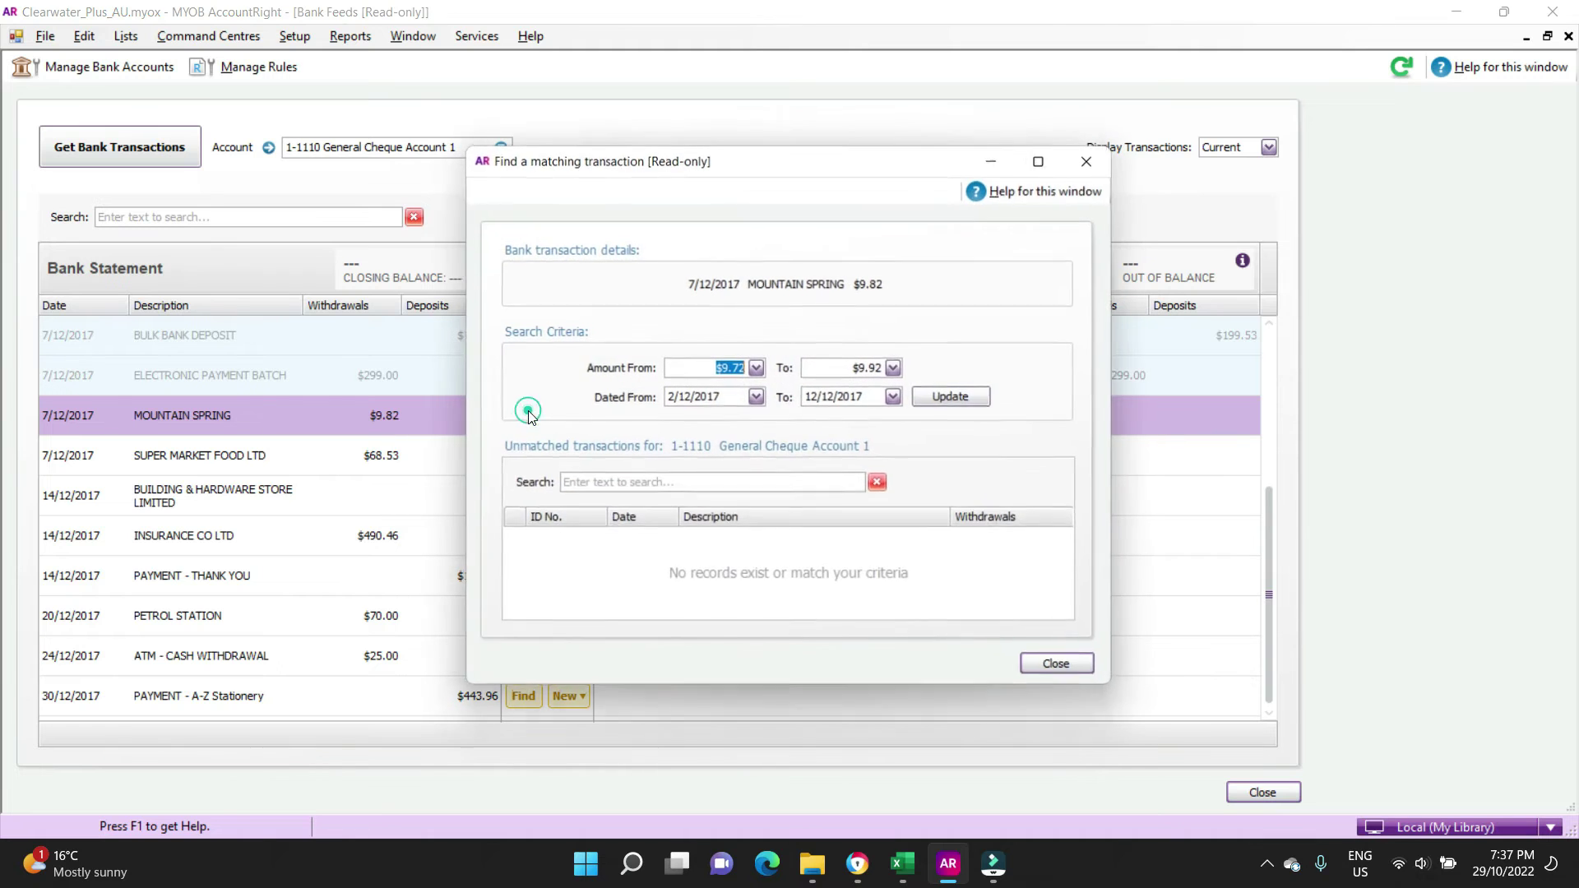
left_click(1059, 666)
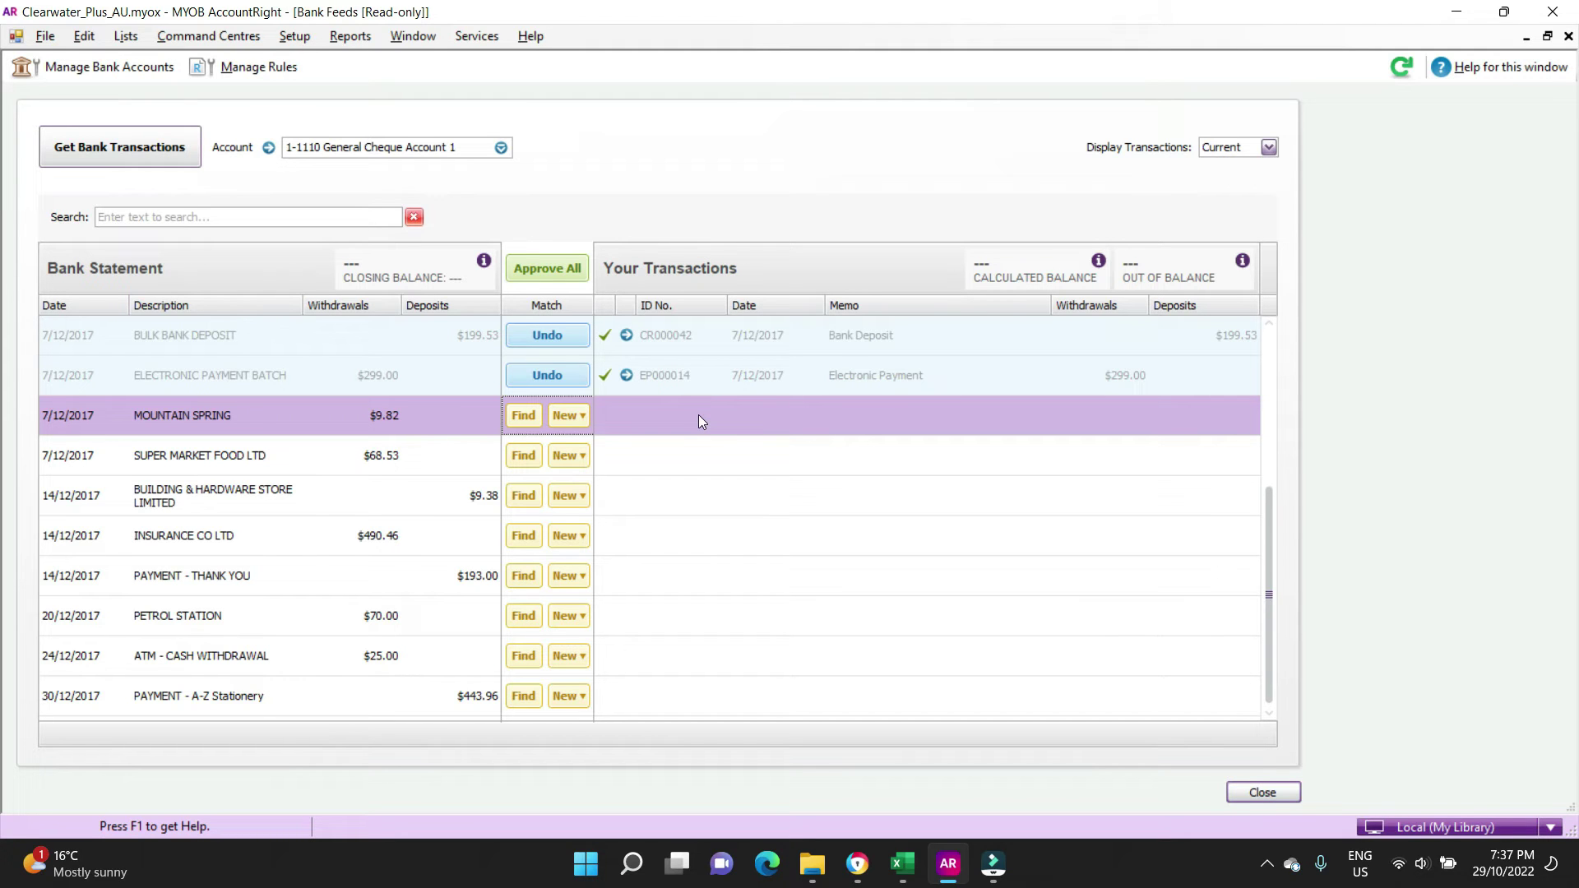
Step: Record MOUNTAIN SPRING's $9.82 as Spend Money to 6-1190 Other General Expenses, then close it
left_click(574, 416)
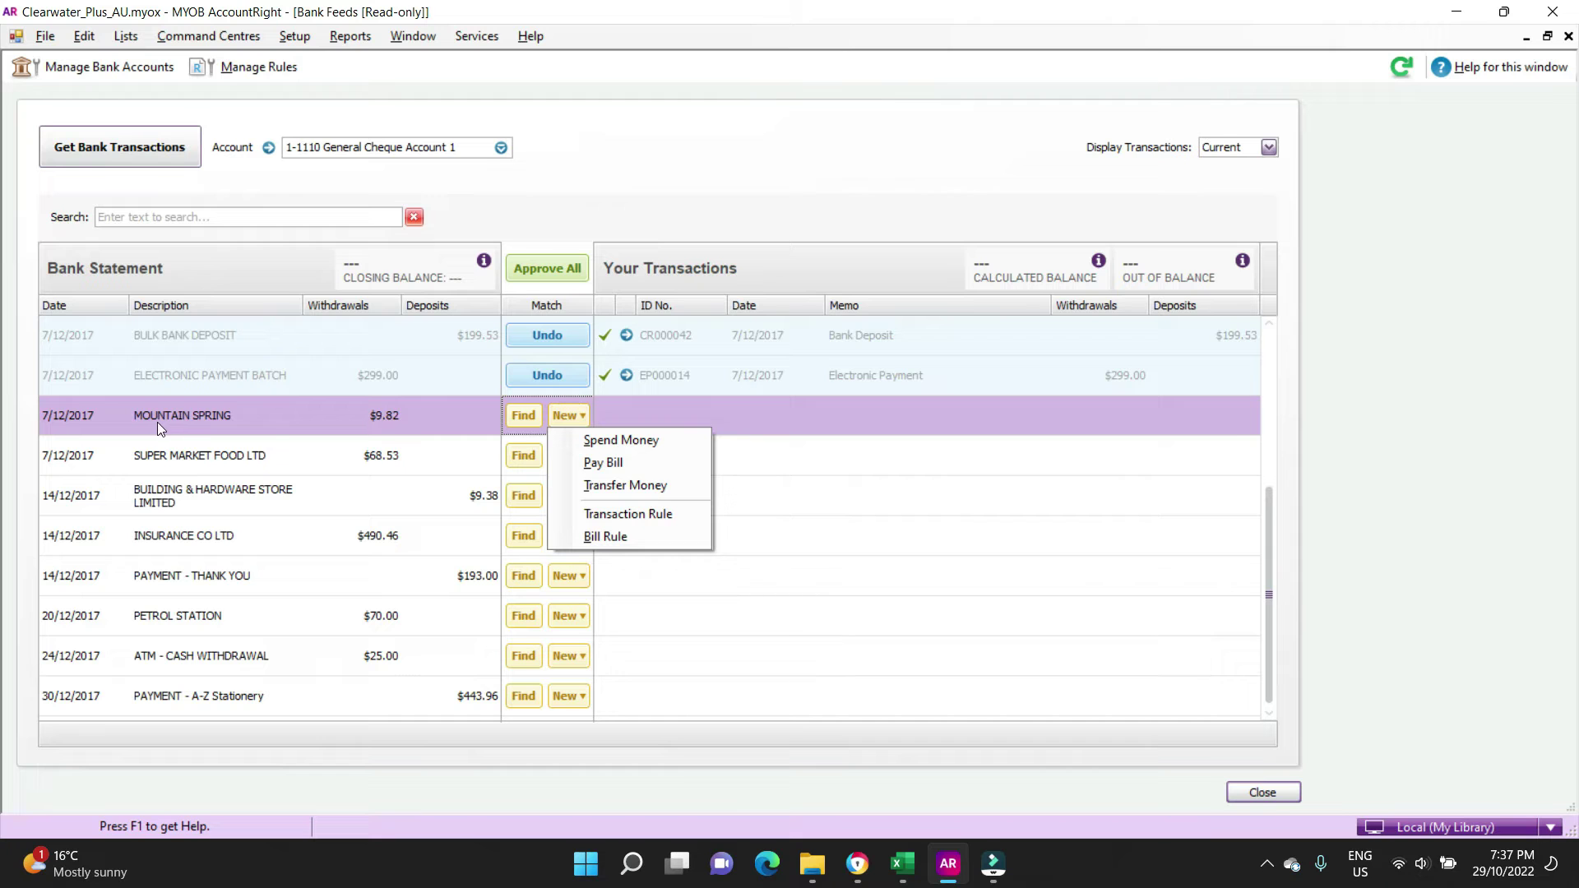
left_click(623, 442)
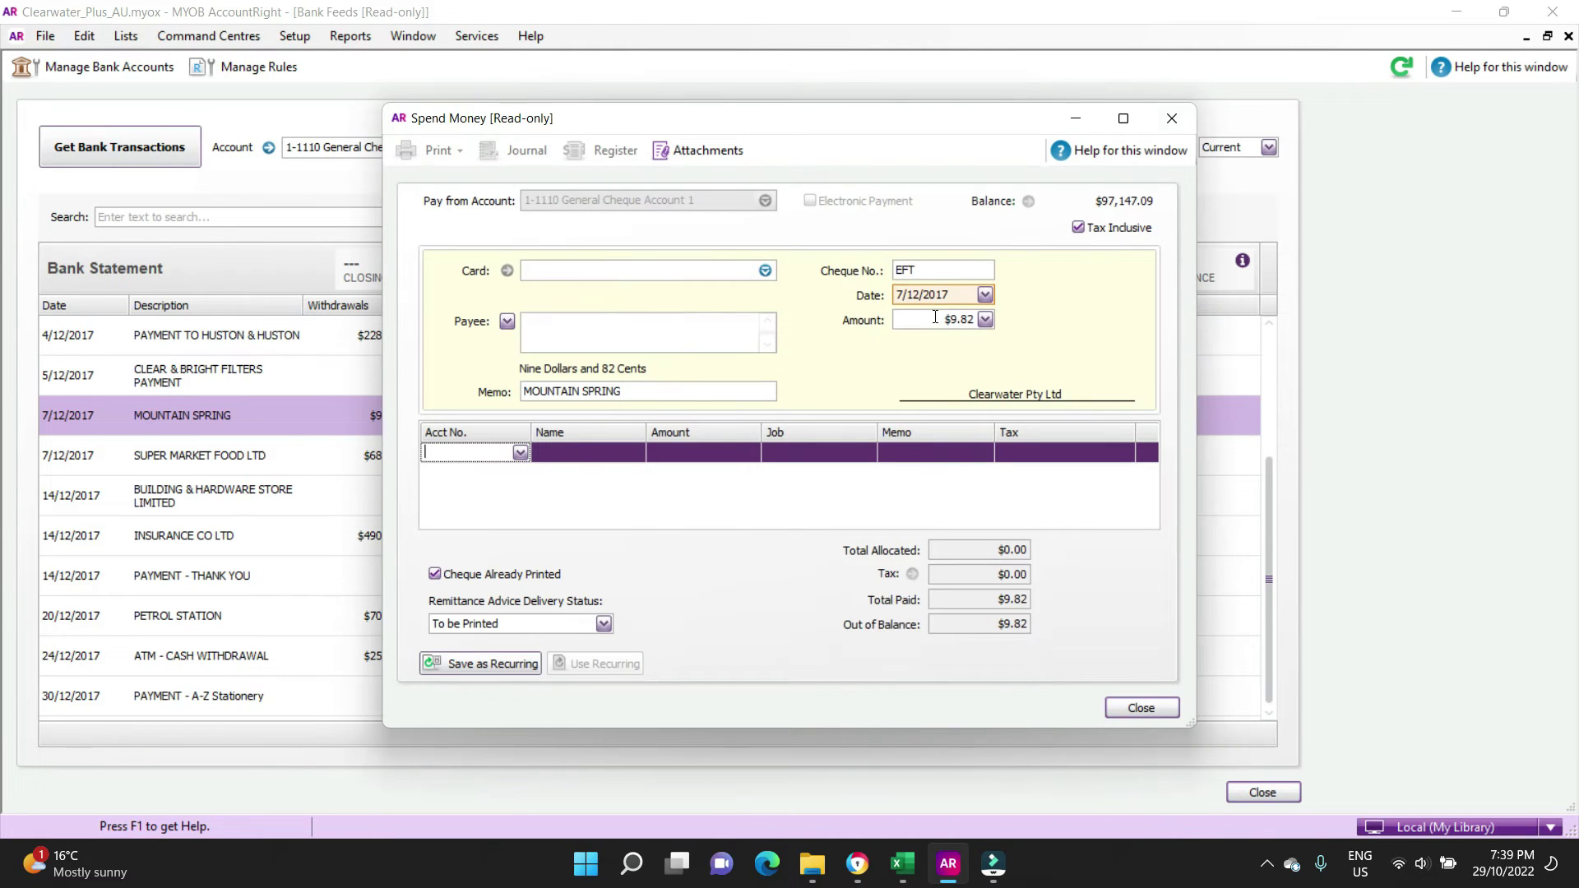
left_click(608, 270)
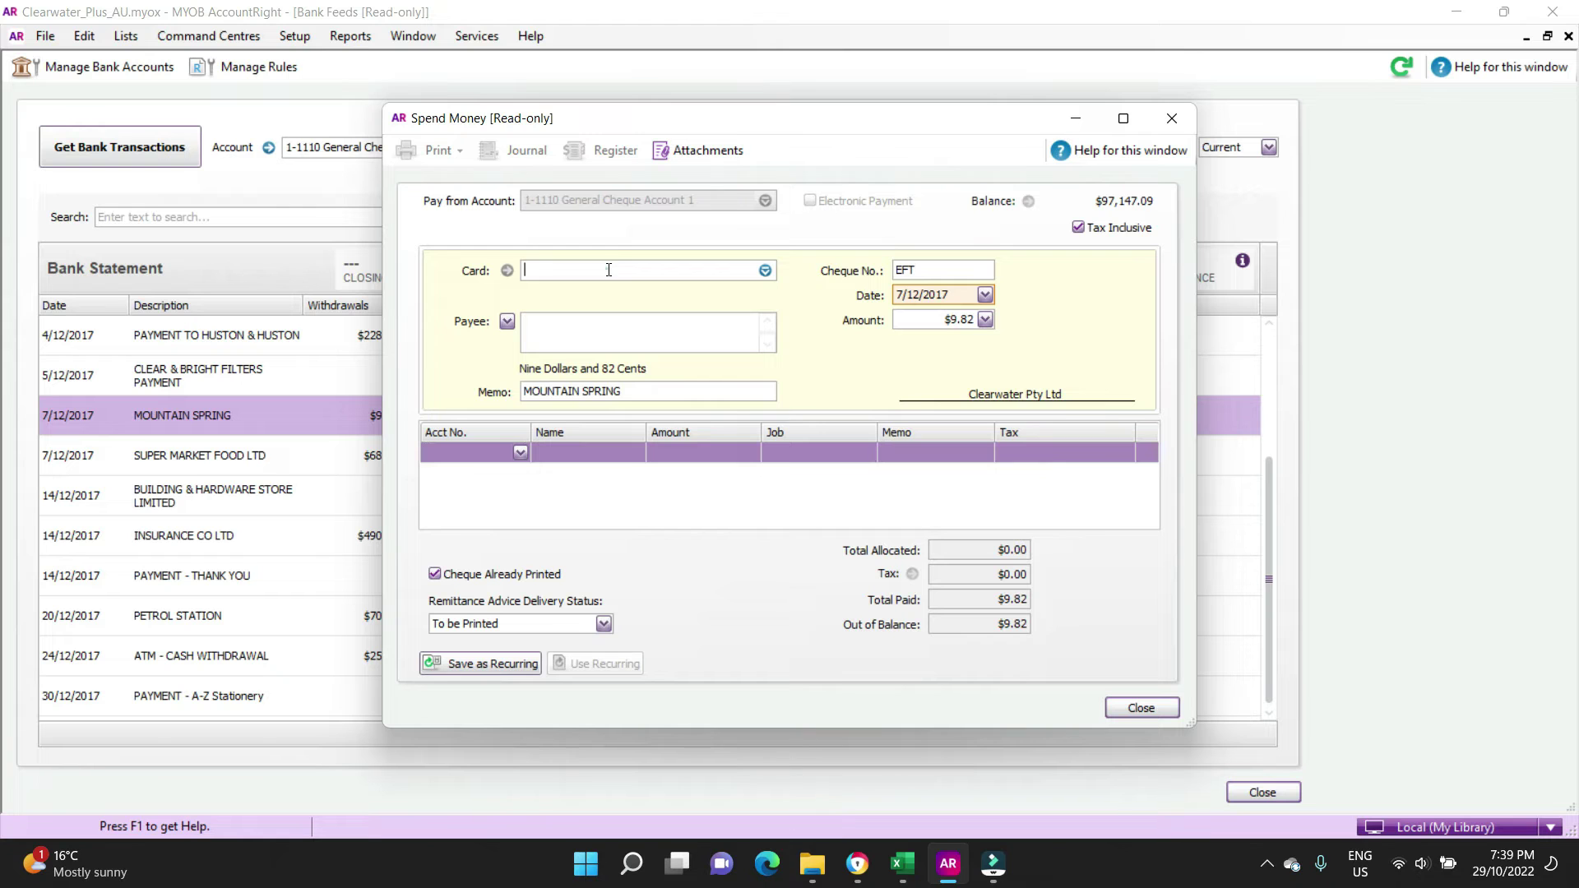
left_click(645, 392)
key("Tab")
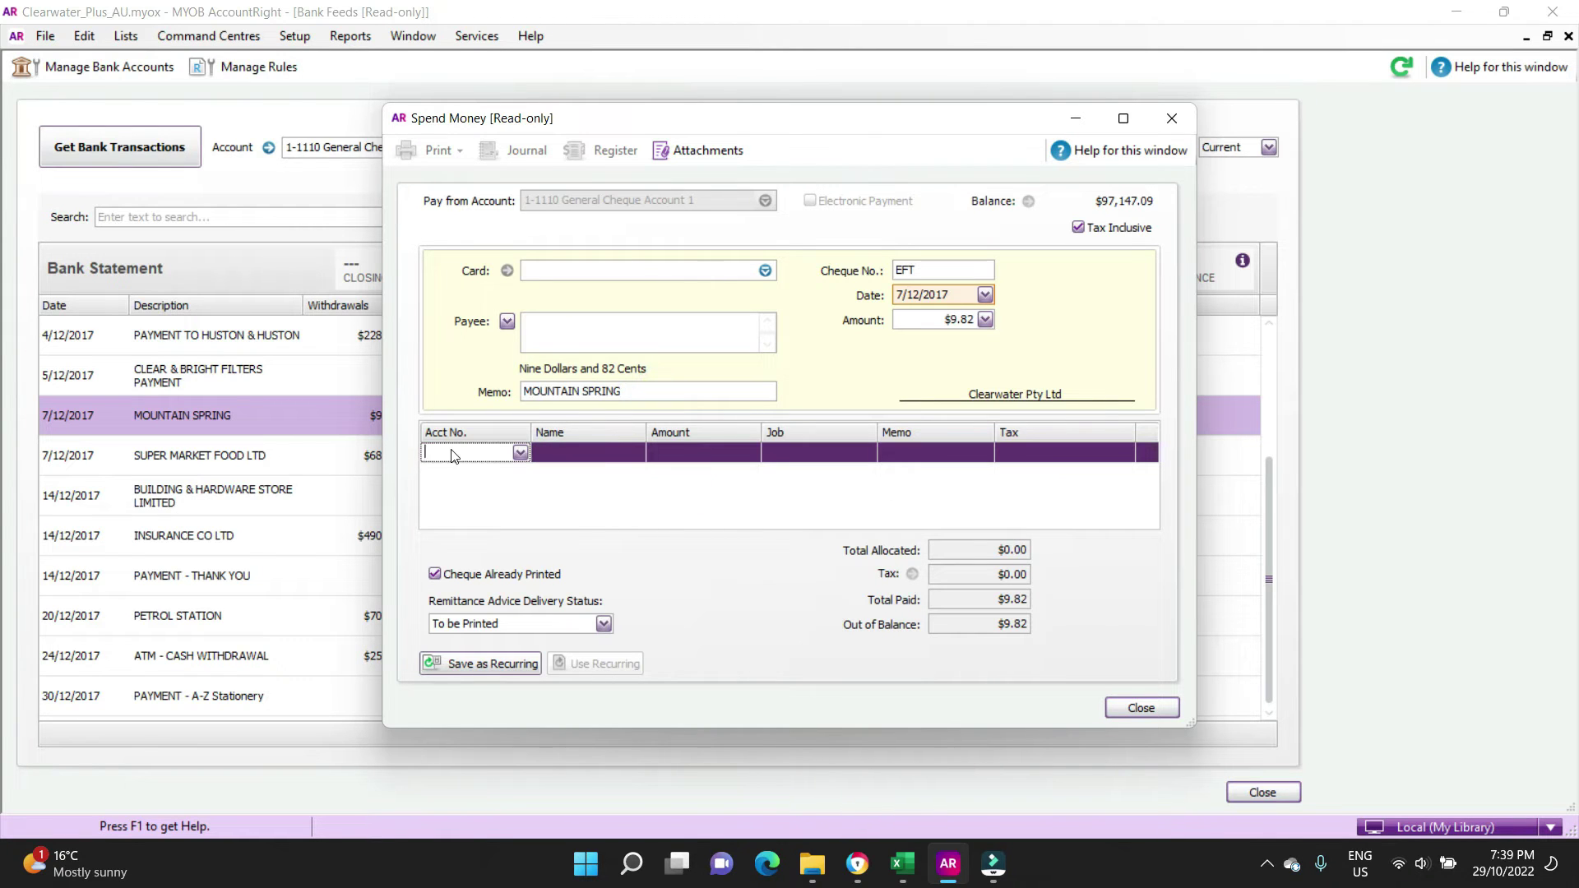
type("6-1100")
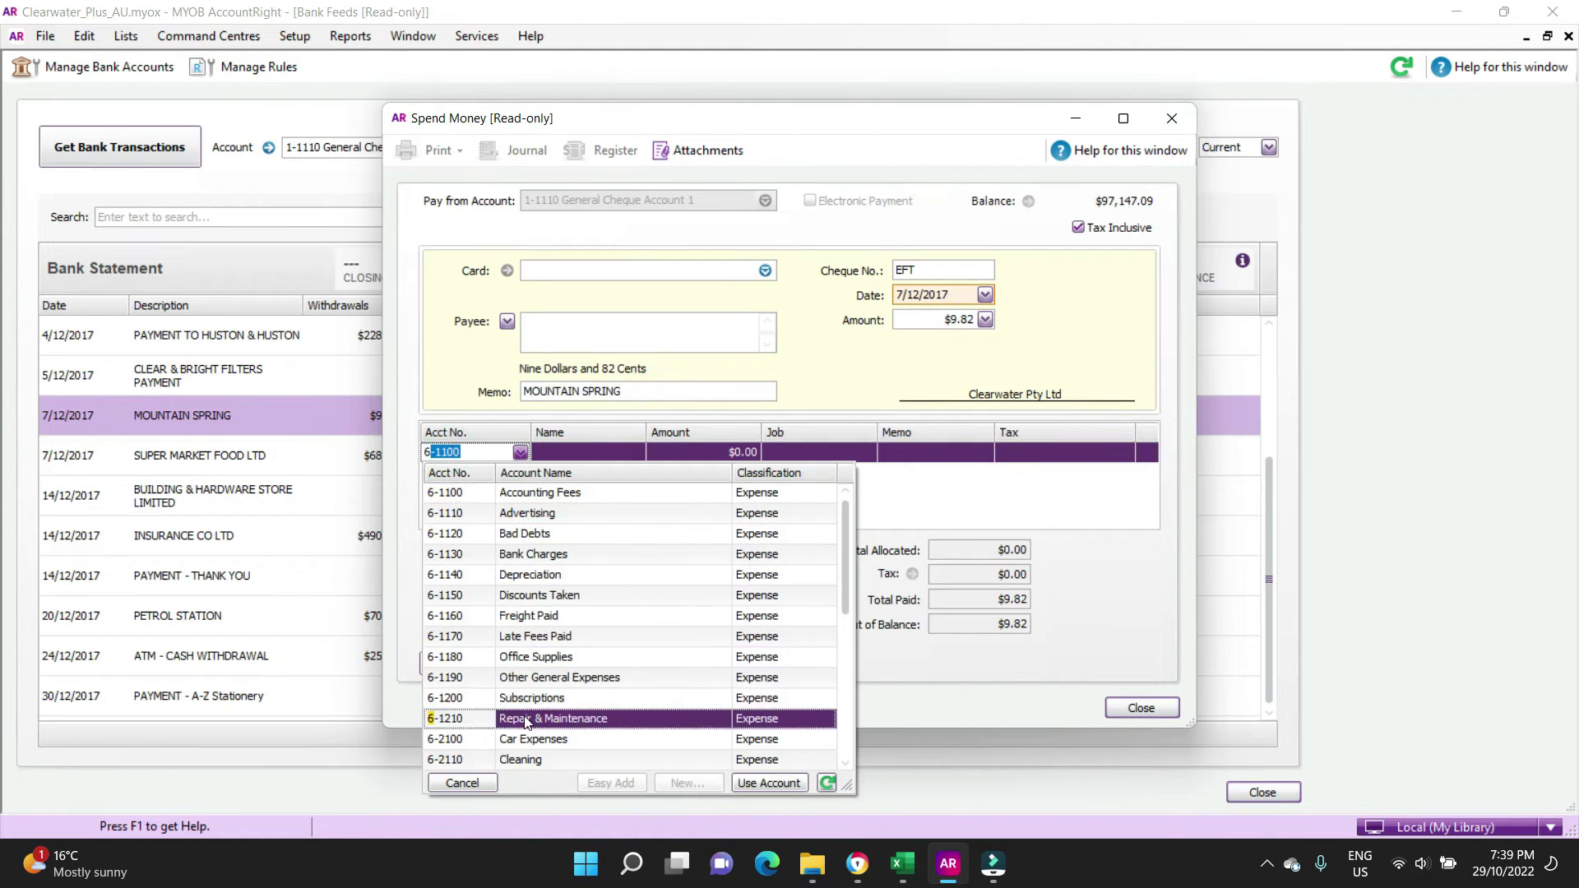
left_click(567, 679)
key("Tab")
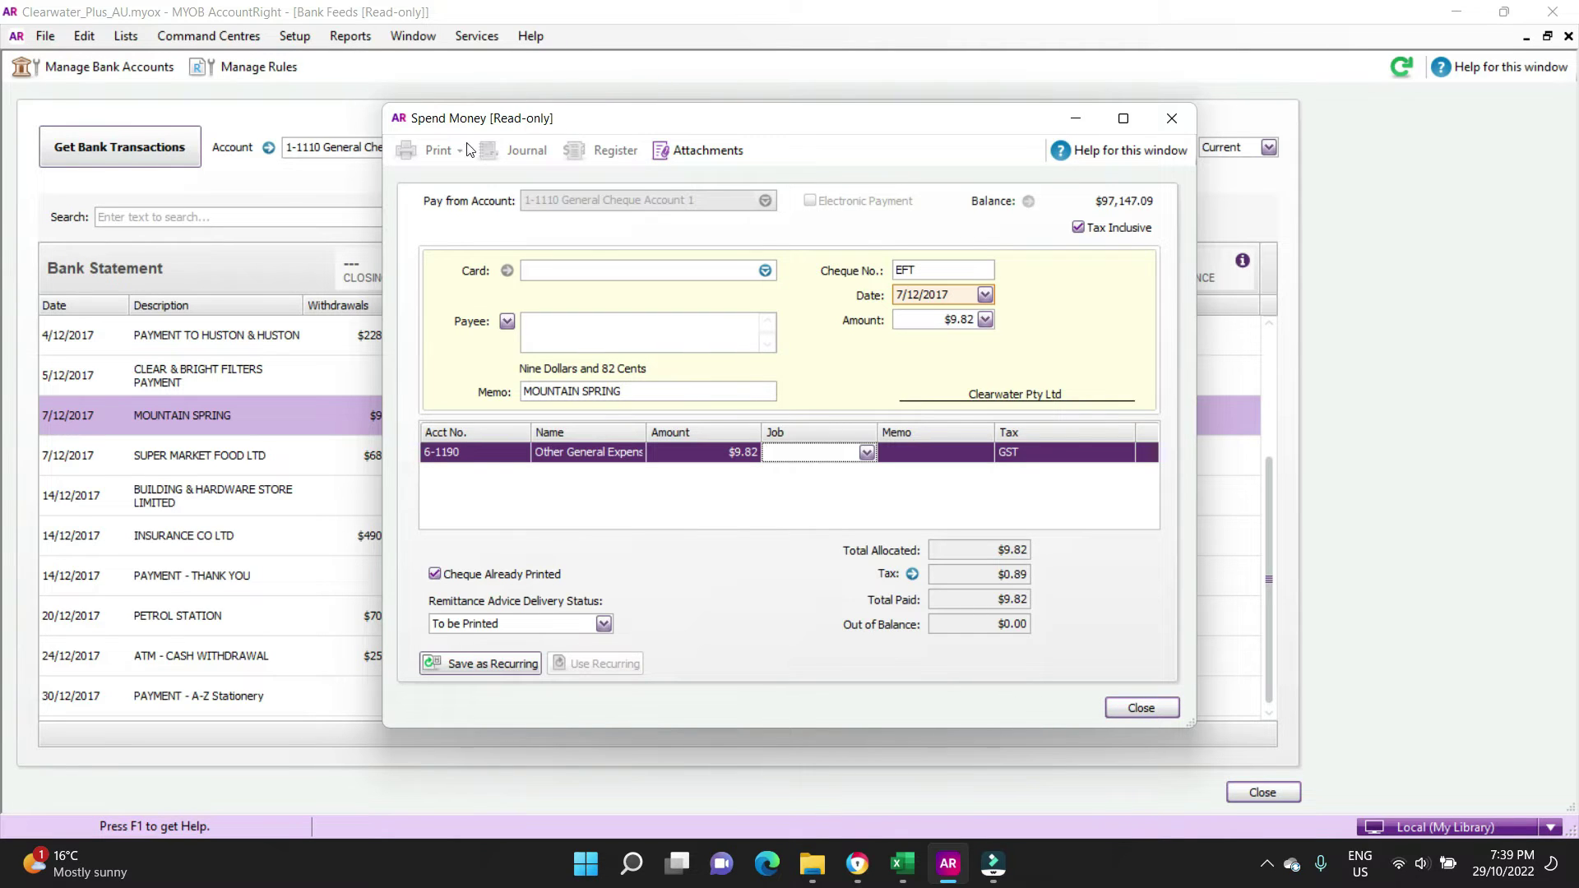
left_click(1138, 709)
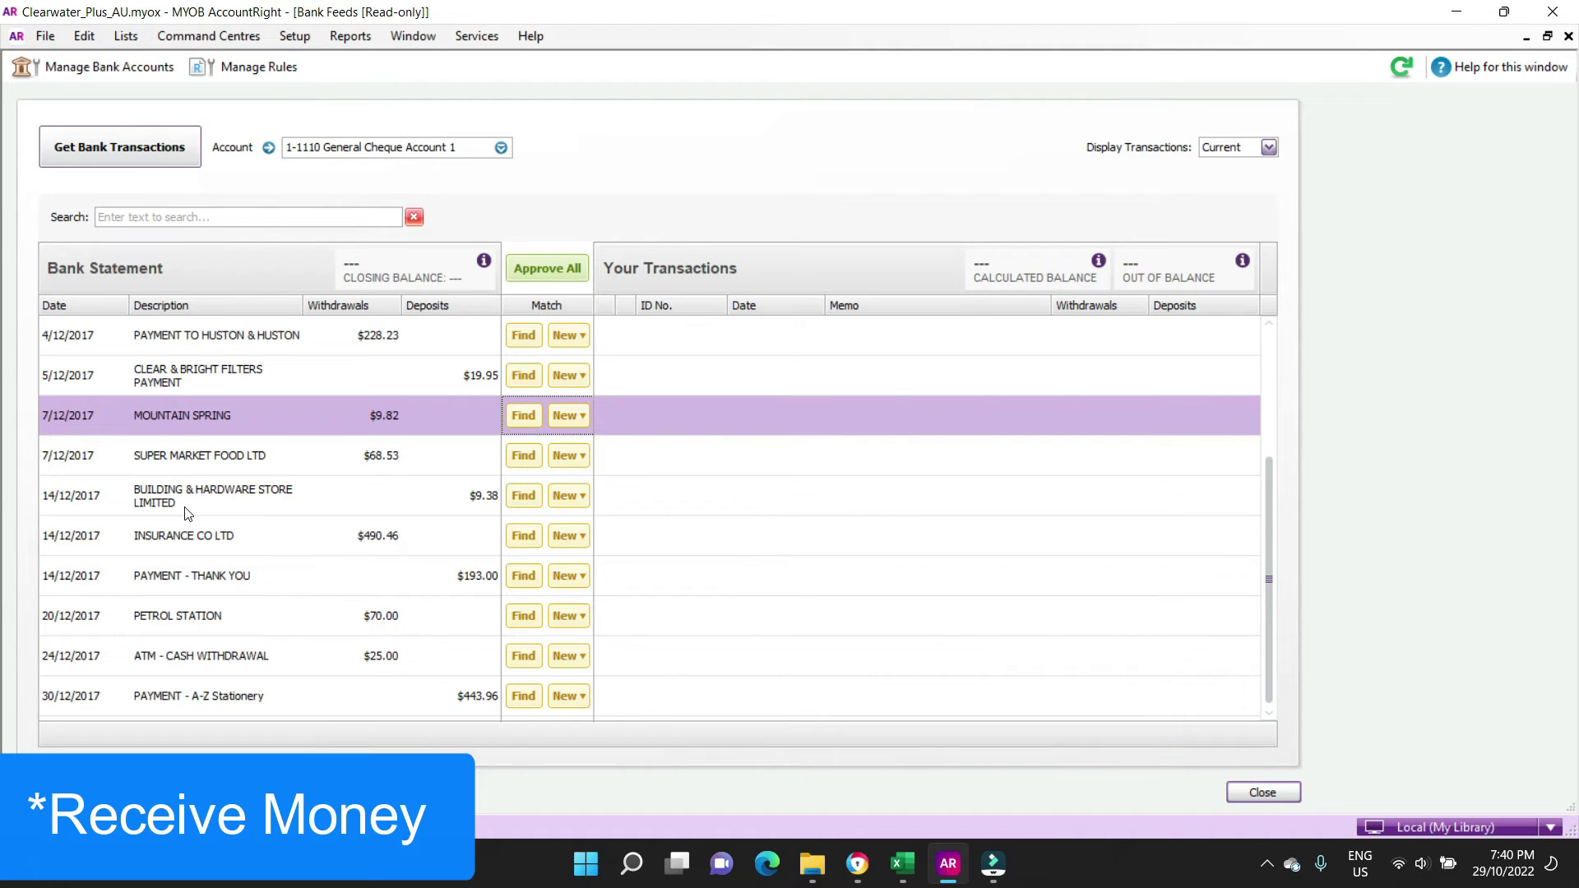
Step: Record the $9.38 BUILDING & HARDWARE deposit as Receive Money to 4-1600 Sales - Other Equip
left_click(578, 502)
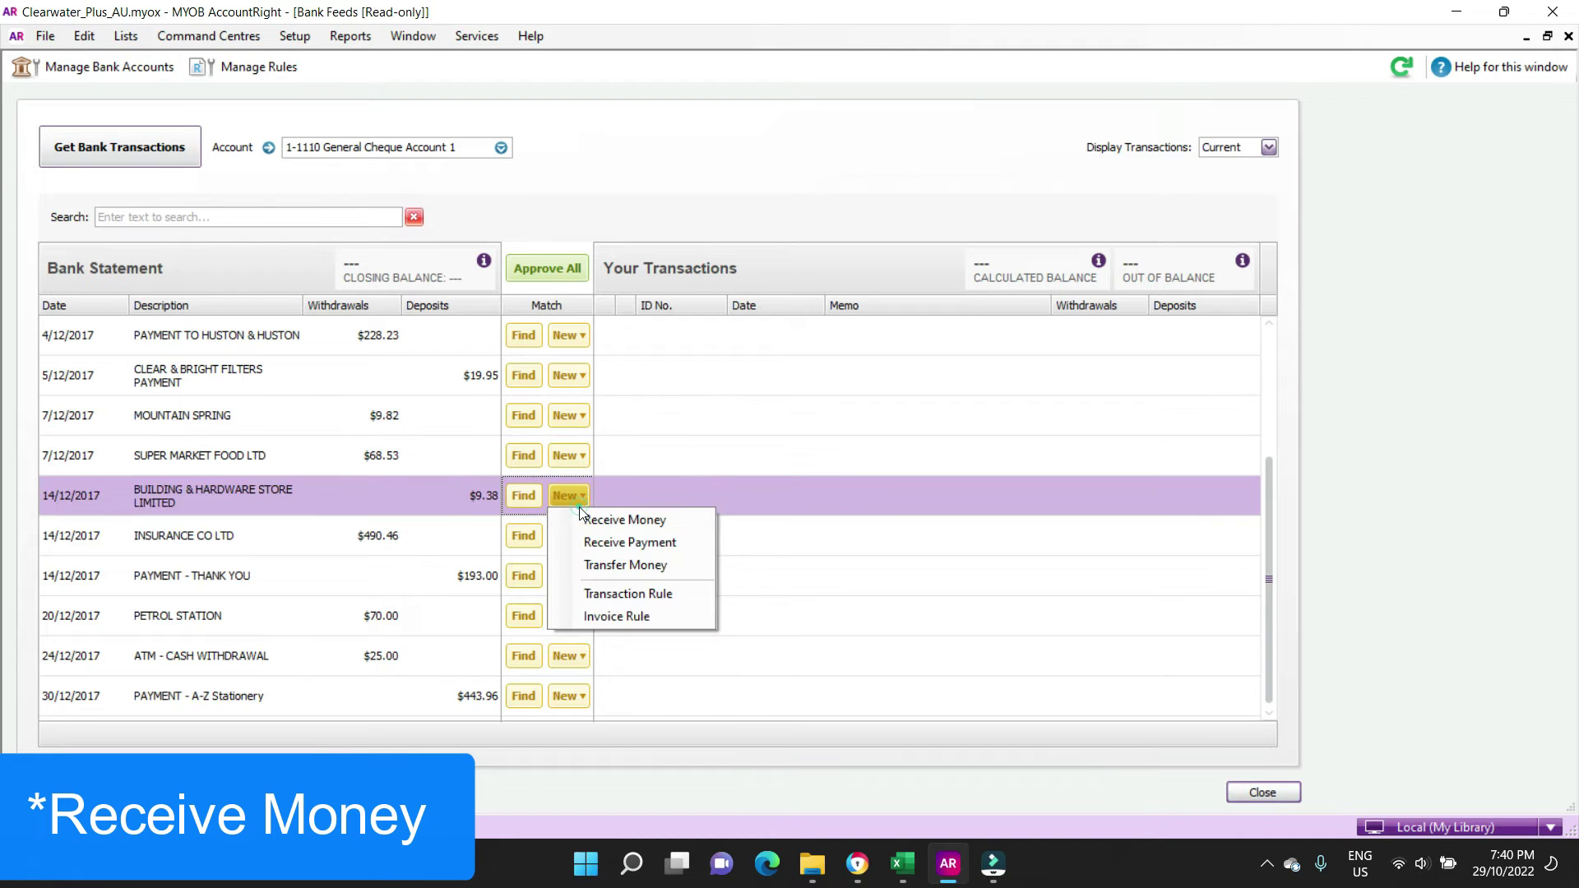
left_click(650, 524)
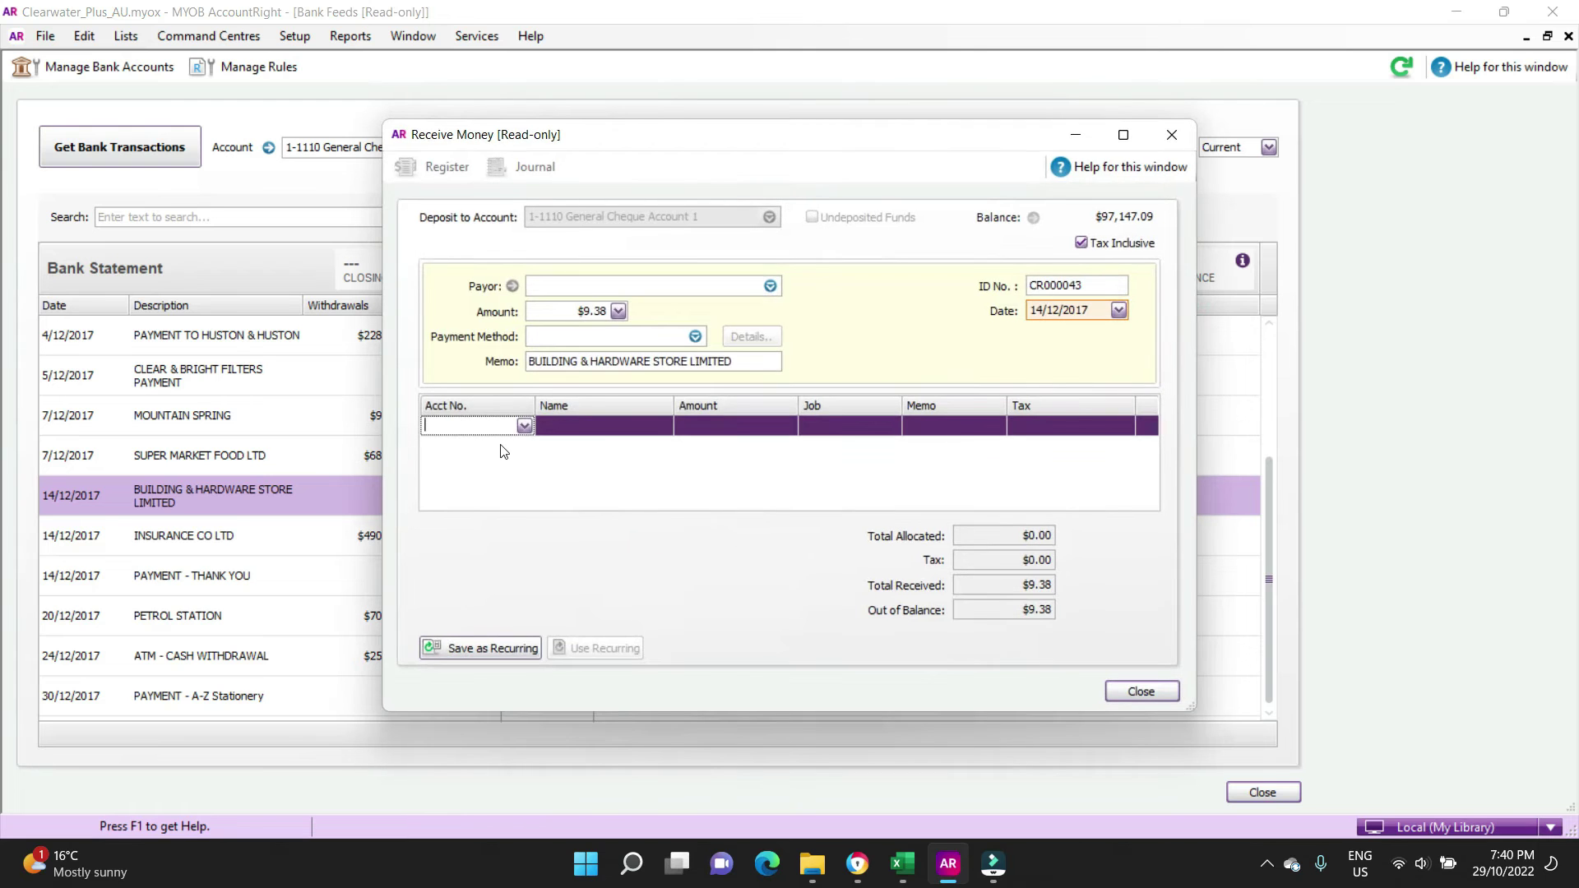
type("4-1100")
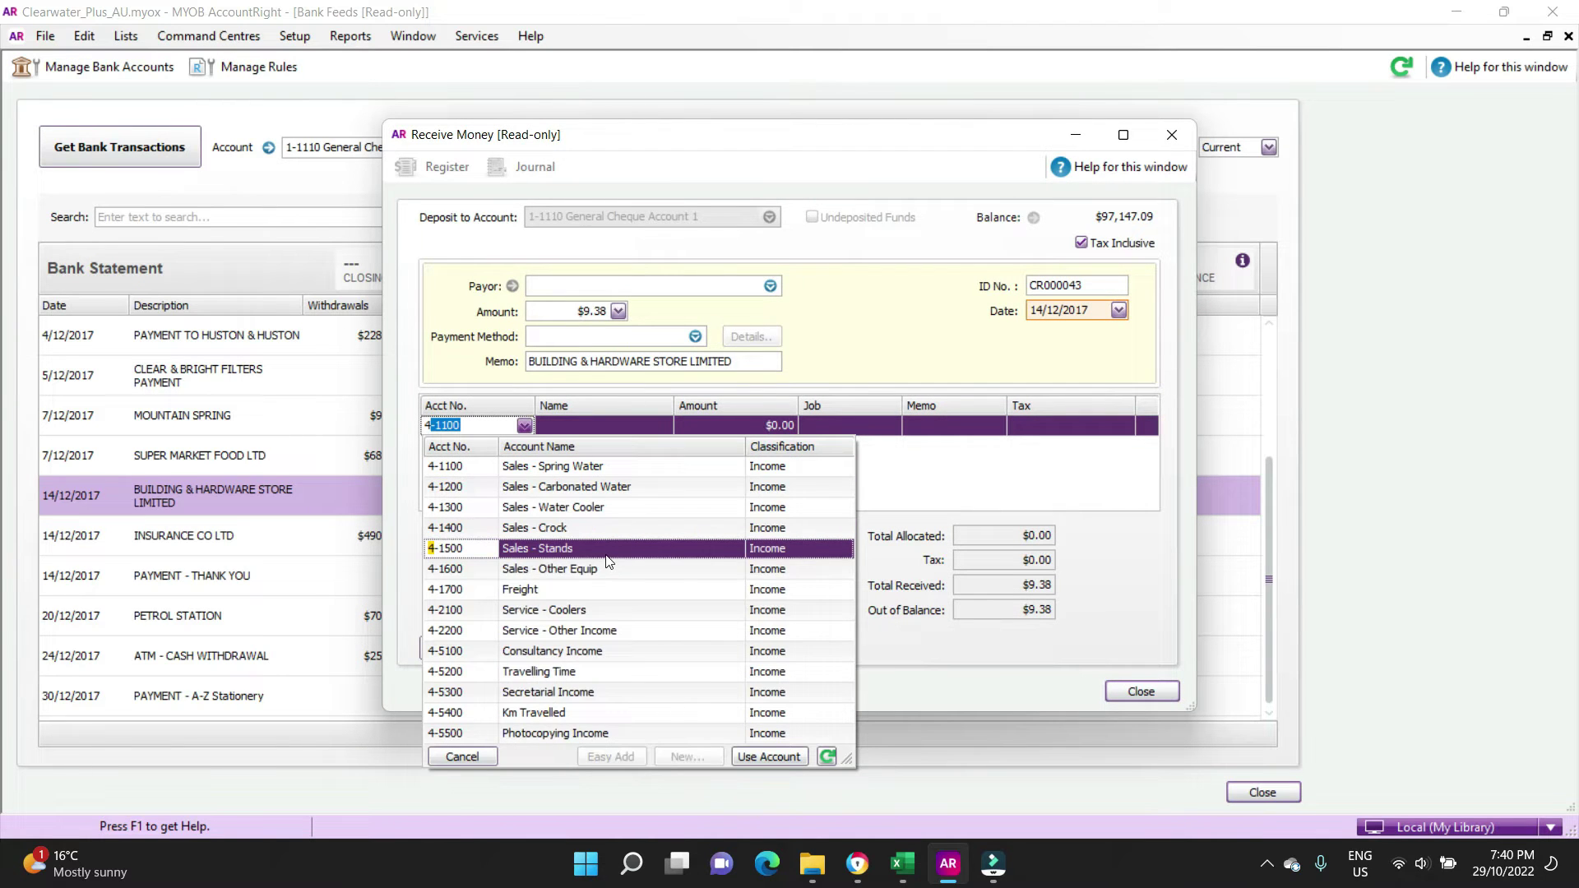
double_click(607, 567)
key("Tab")
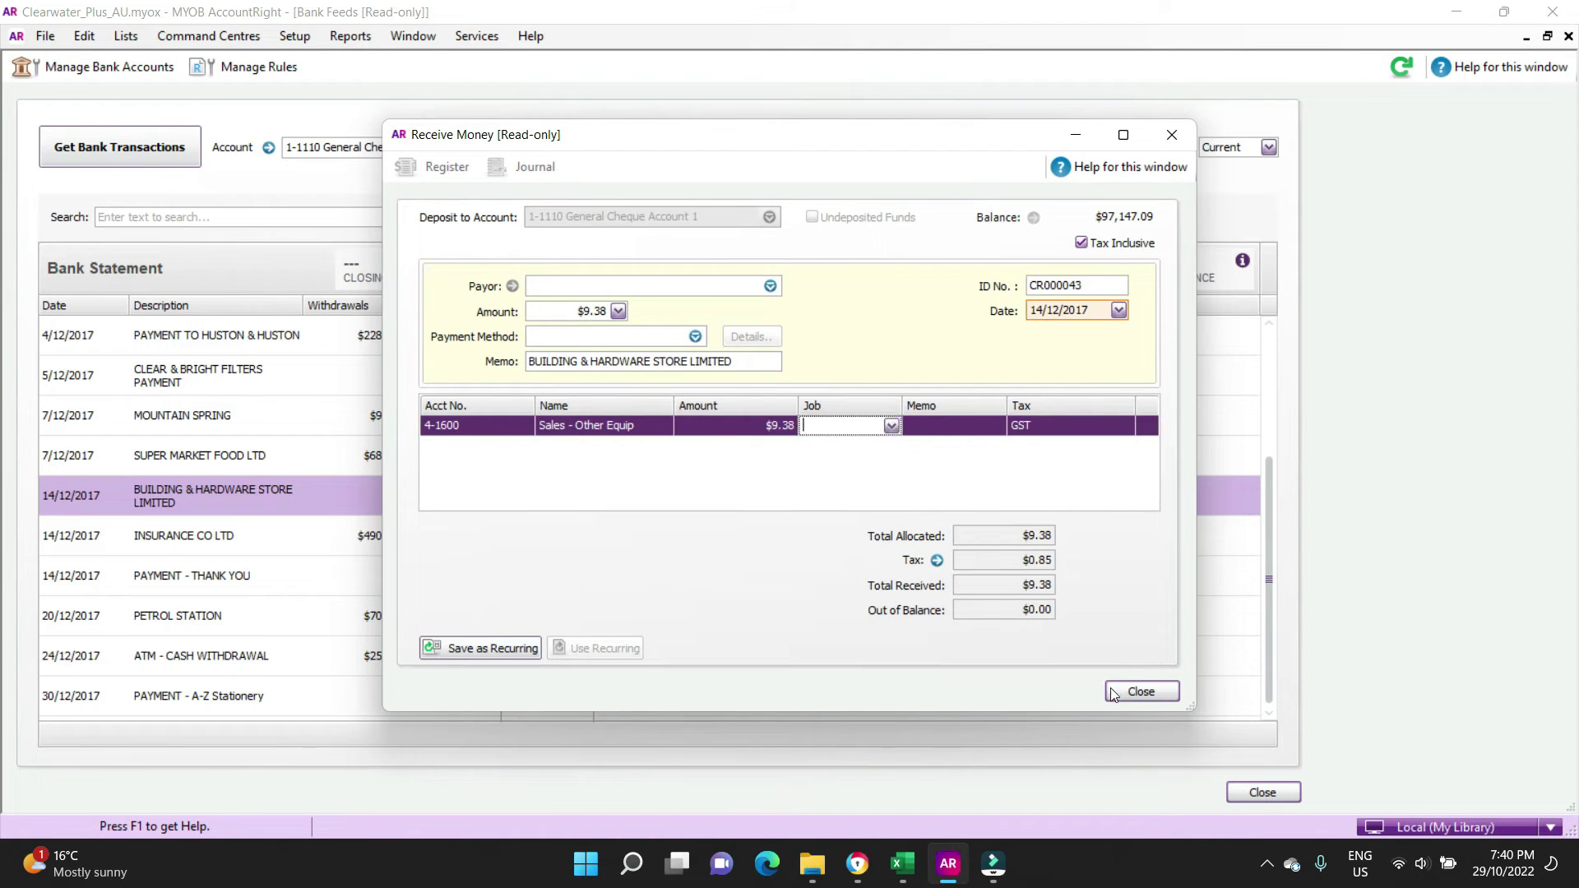
left_click(1107, 694)
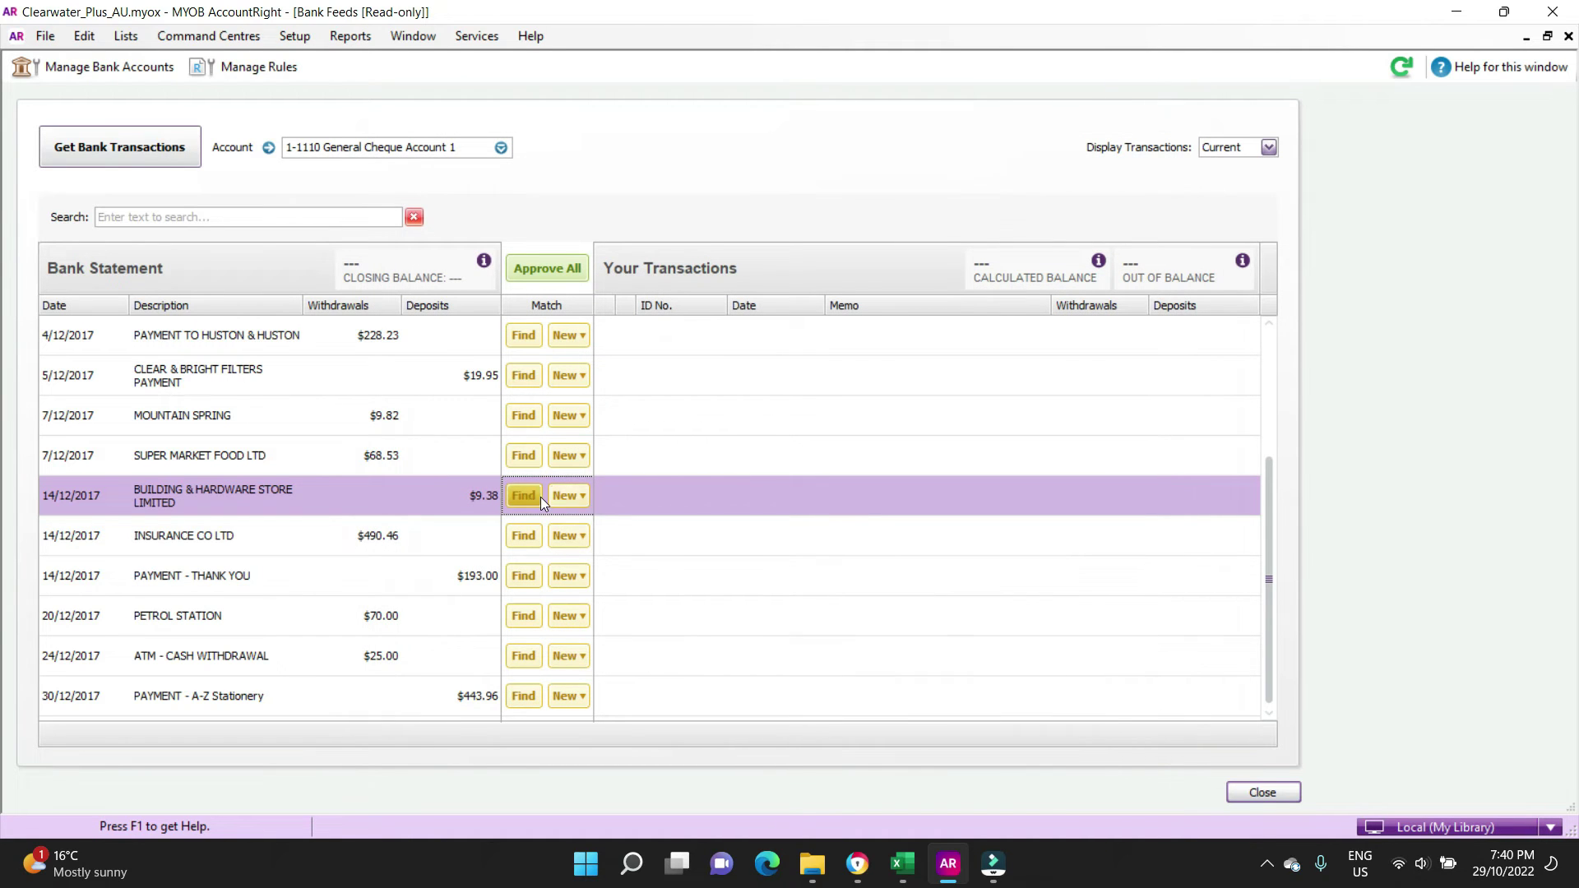
scroll(1283, 509, "up", 1)
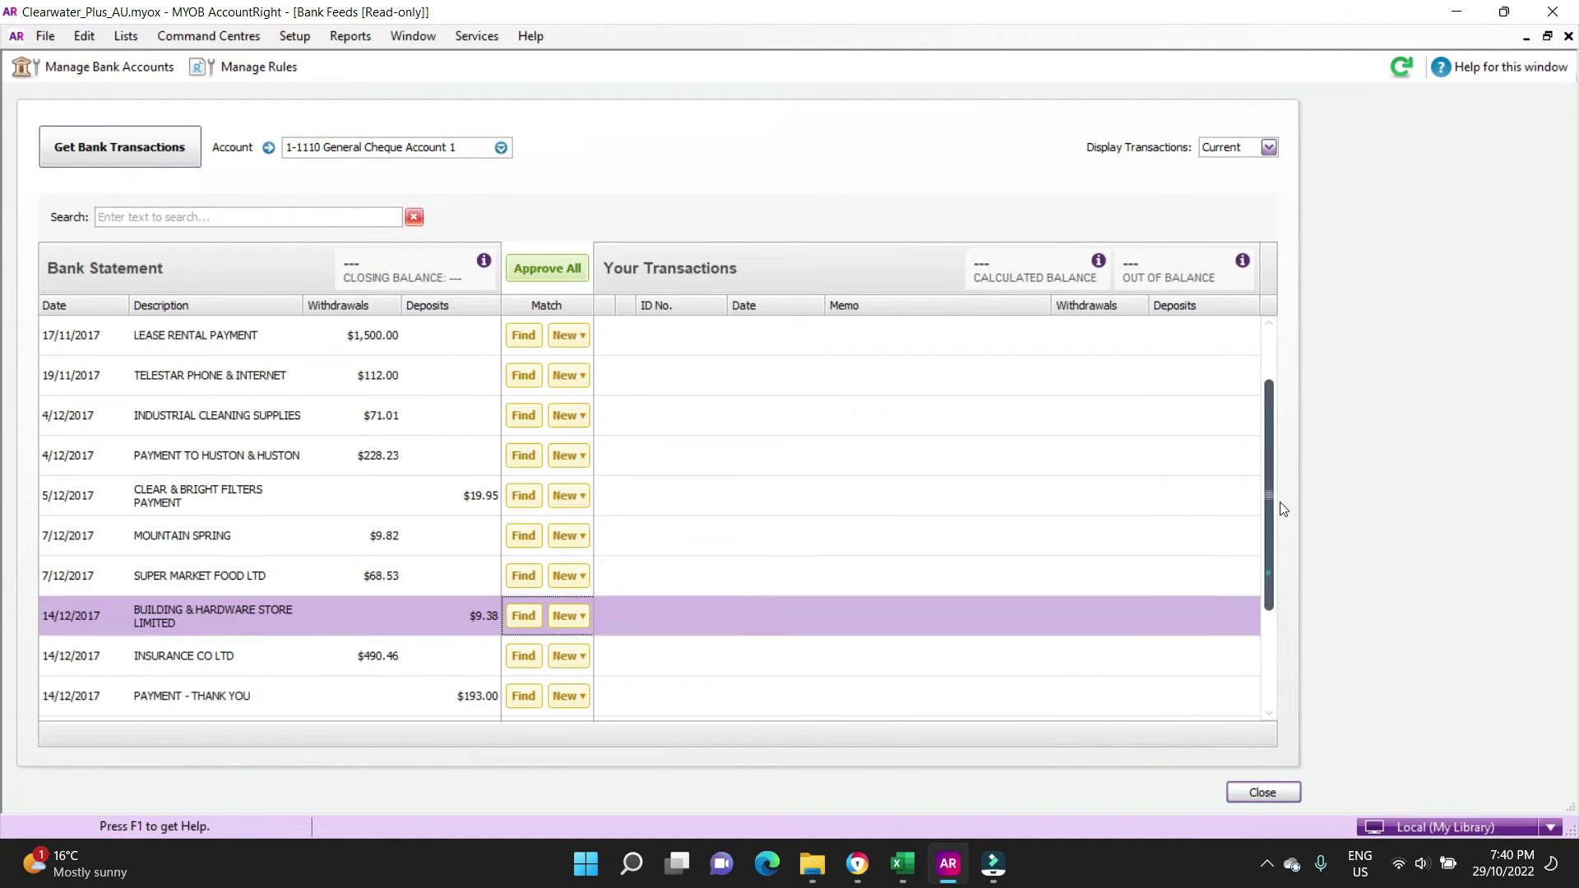
scroll(1269, 571, "up", 1)
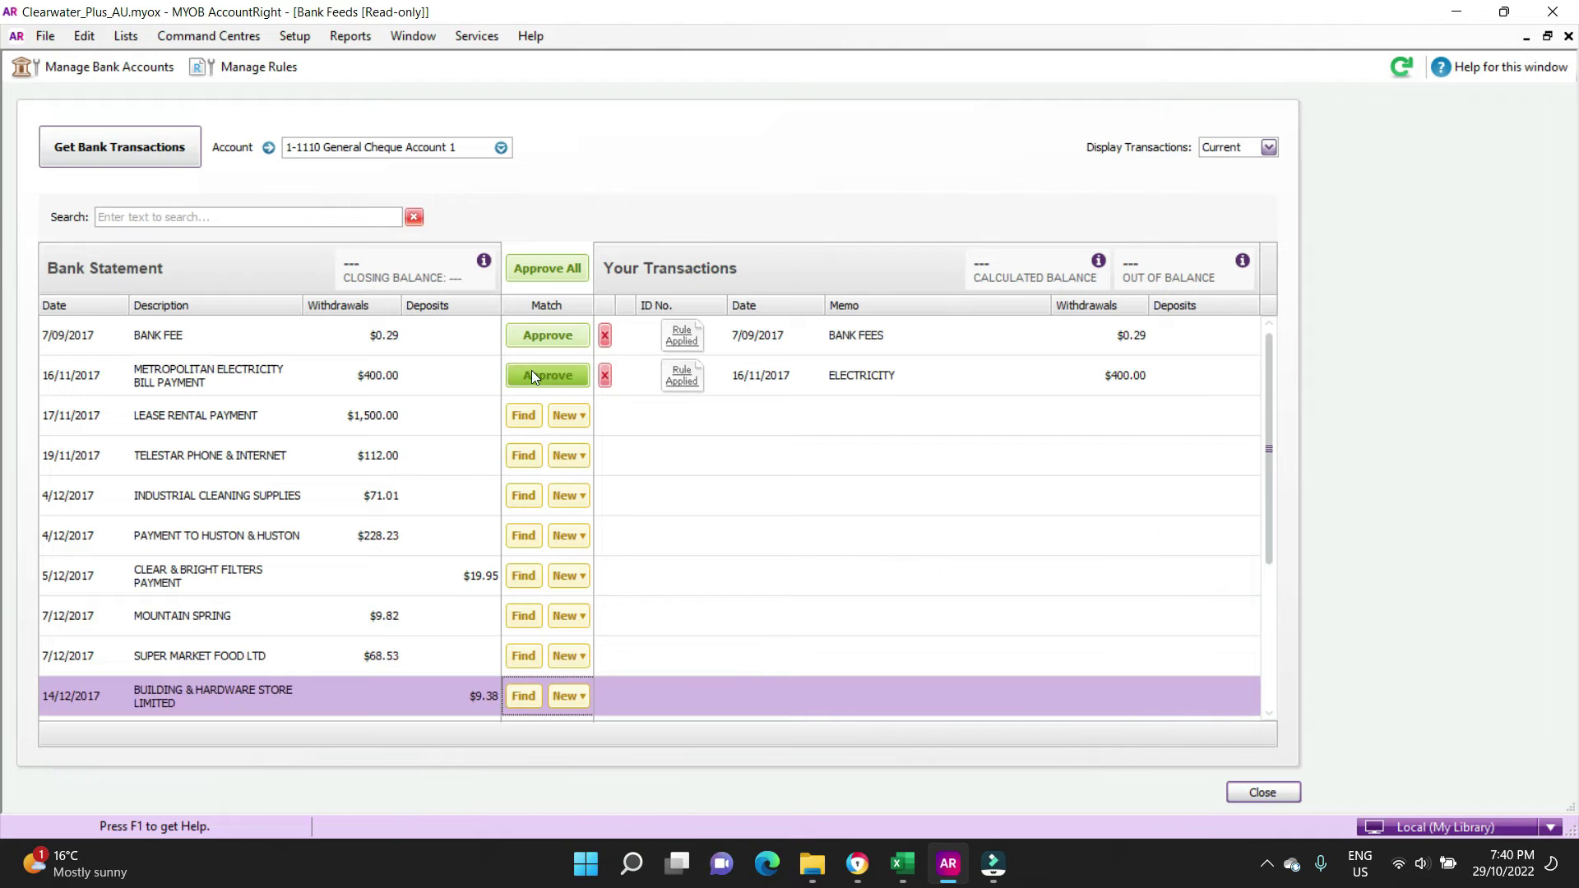
scroll(567, 377, "down", 2)
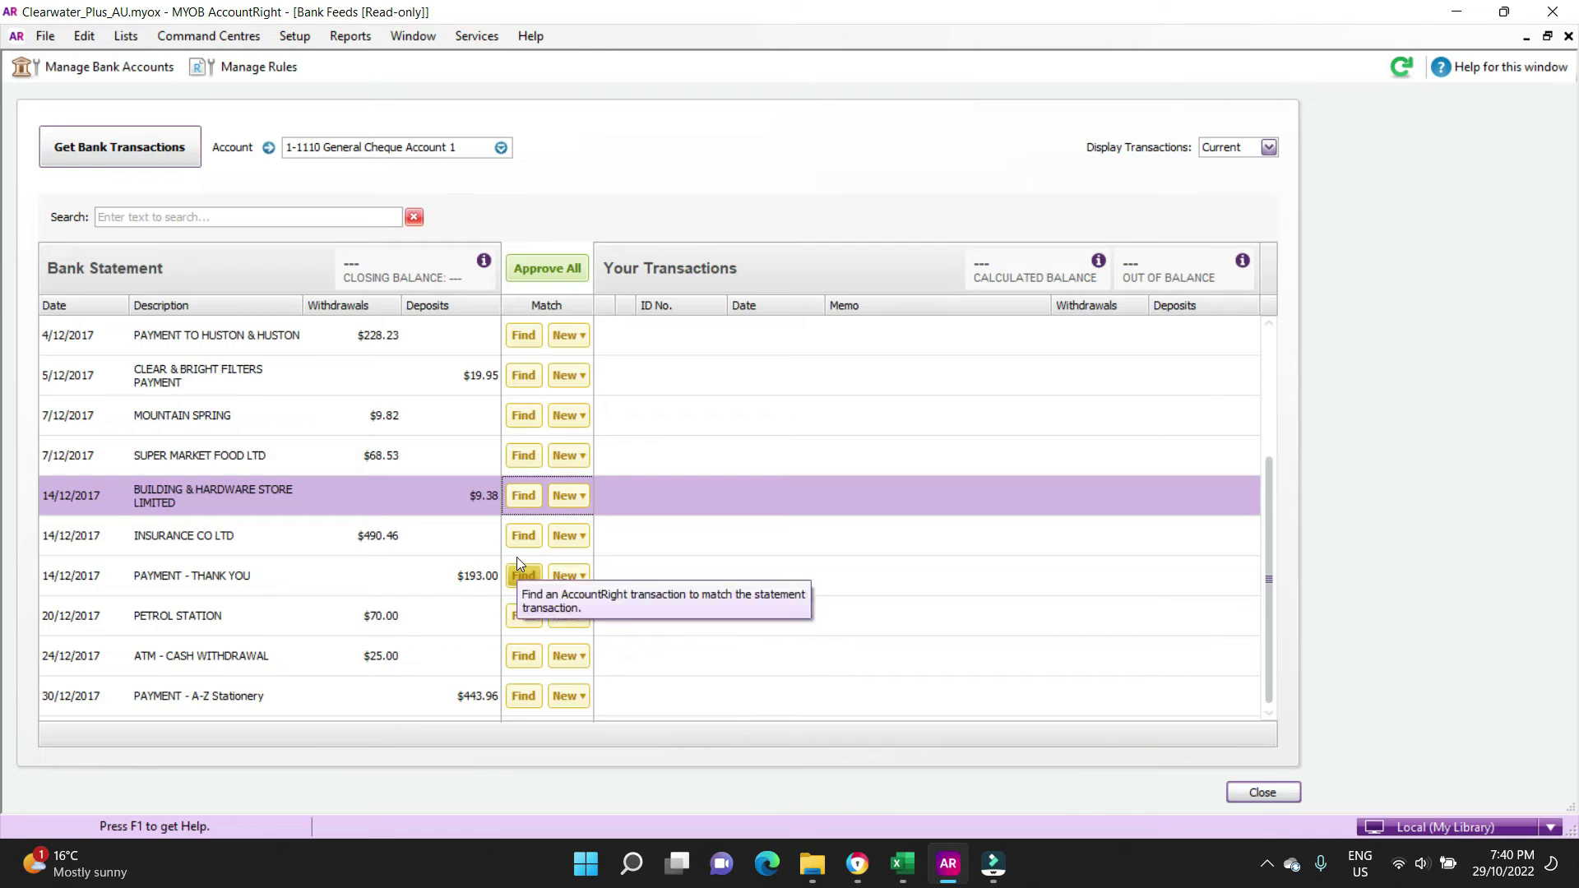
Step: Start a Pay Bill for the HUSTON line with supplier Huston & Huston Packaging
scroll(519, 564, "up", 1)
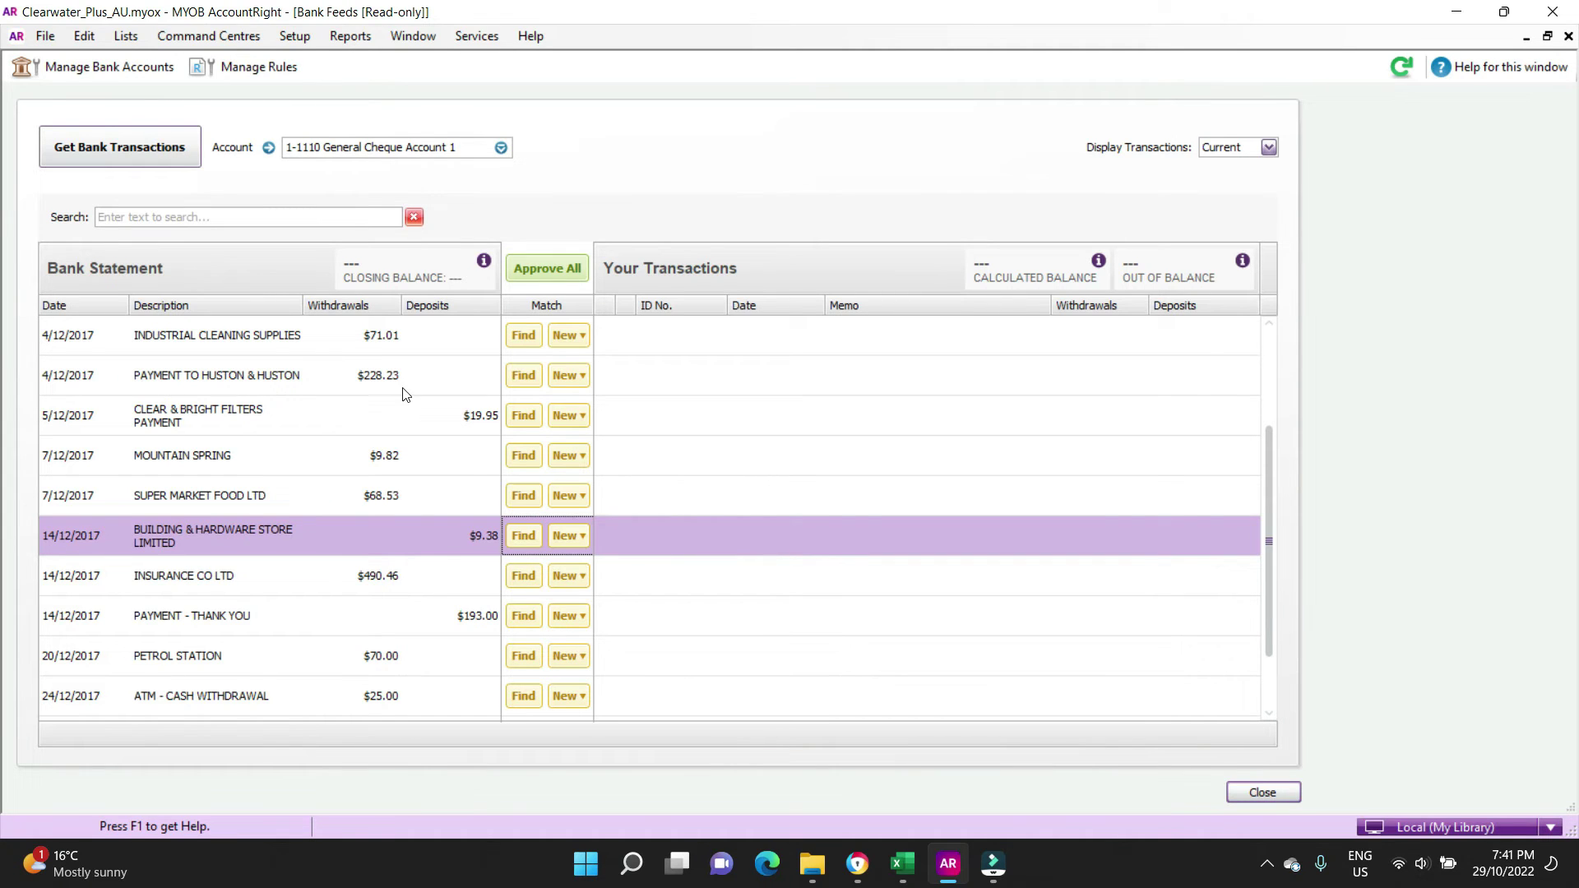
left_click(580, 375)
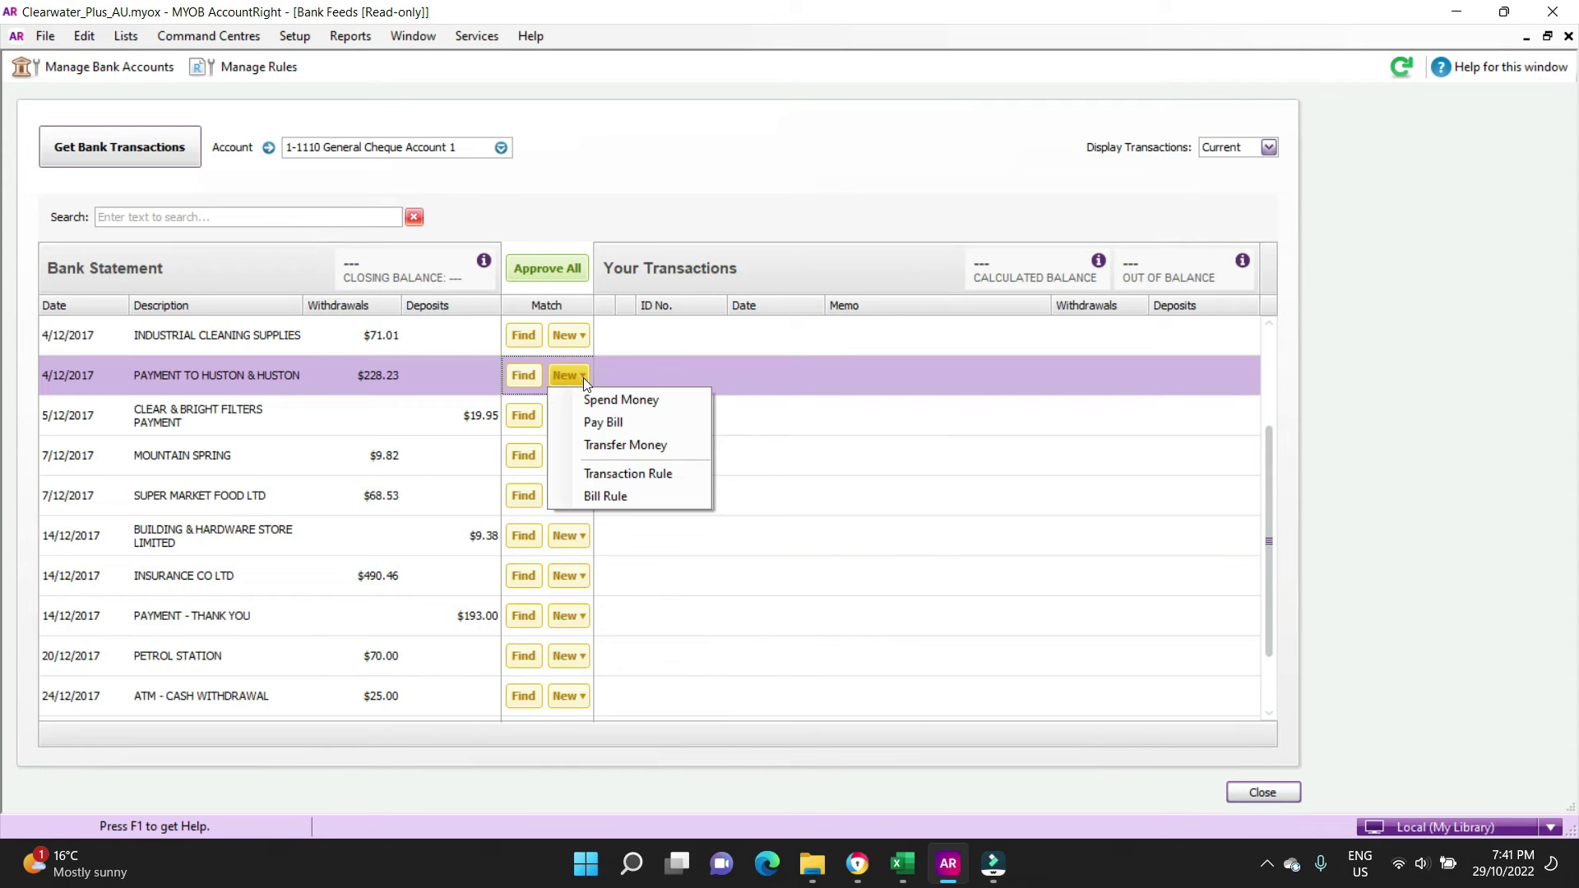
left_click(633, 426)
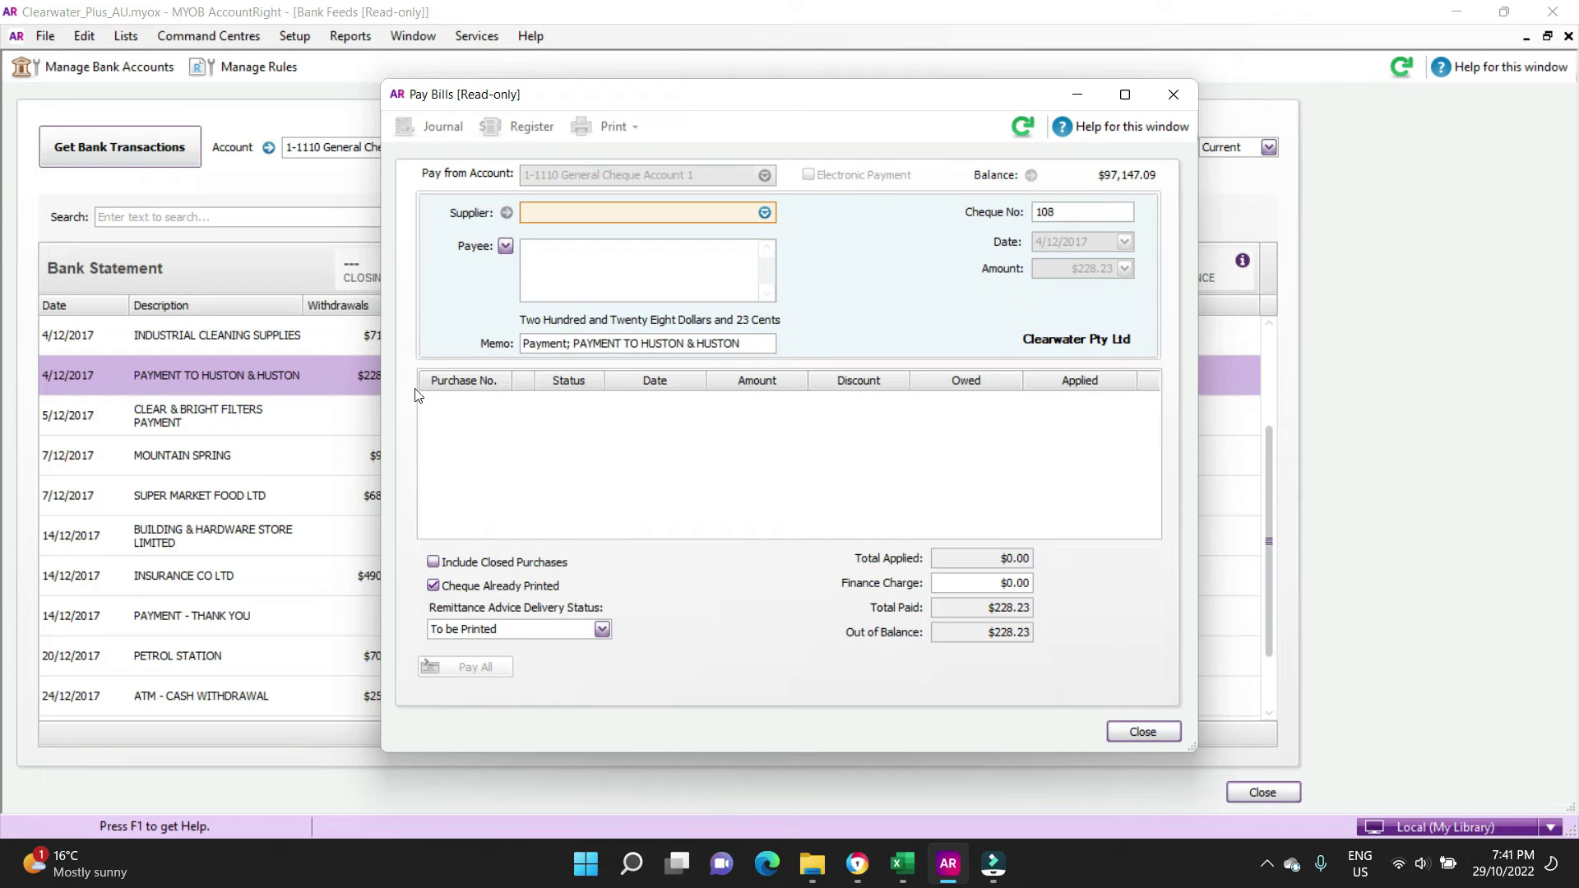
type("hu")
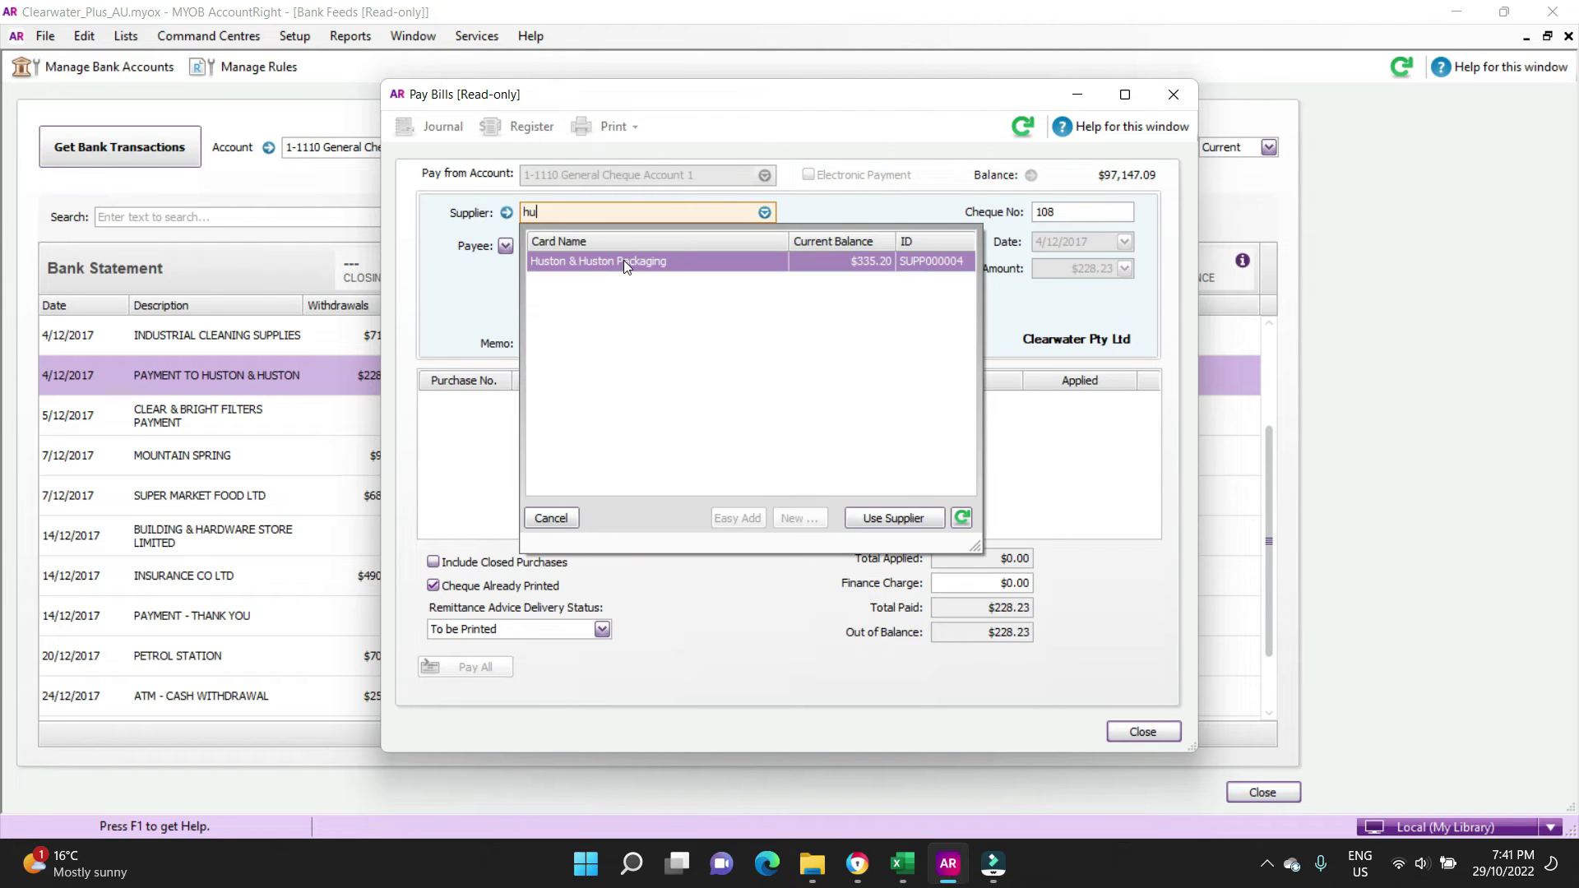
double_click(624, 260)
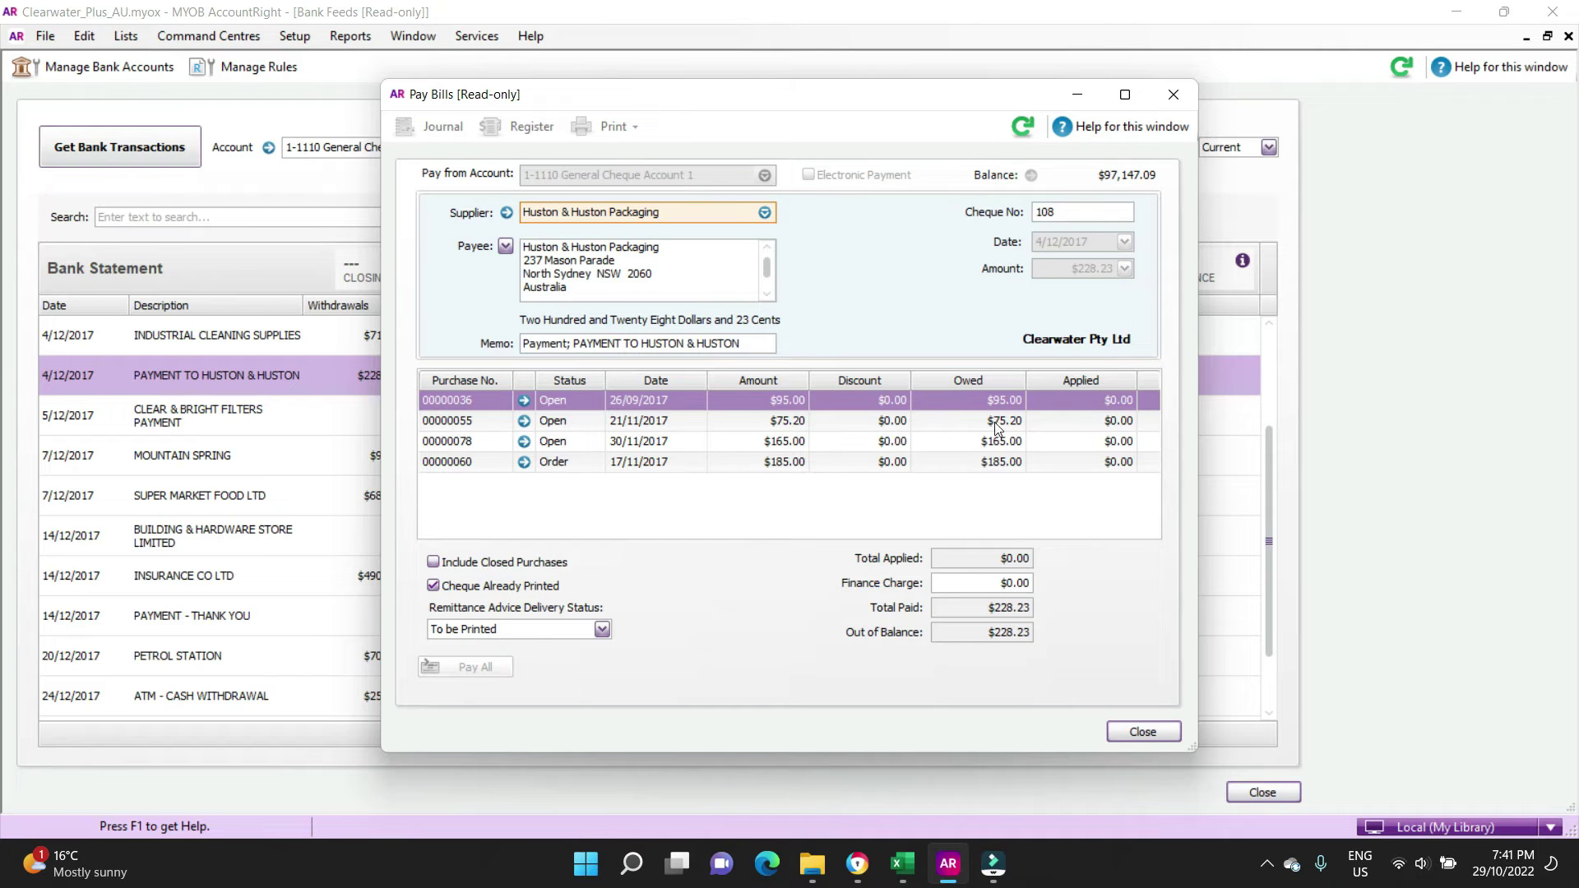
Step: Apply $95.00, $75.20 and $58.03 to purchases 00000036, 00000055 and 00000078
left_click(1085, 401)
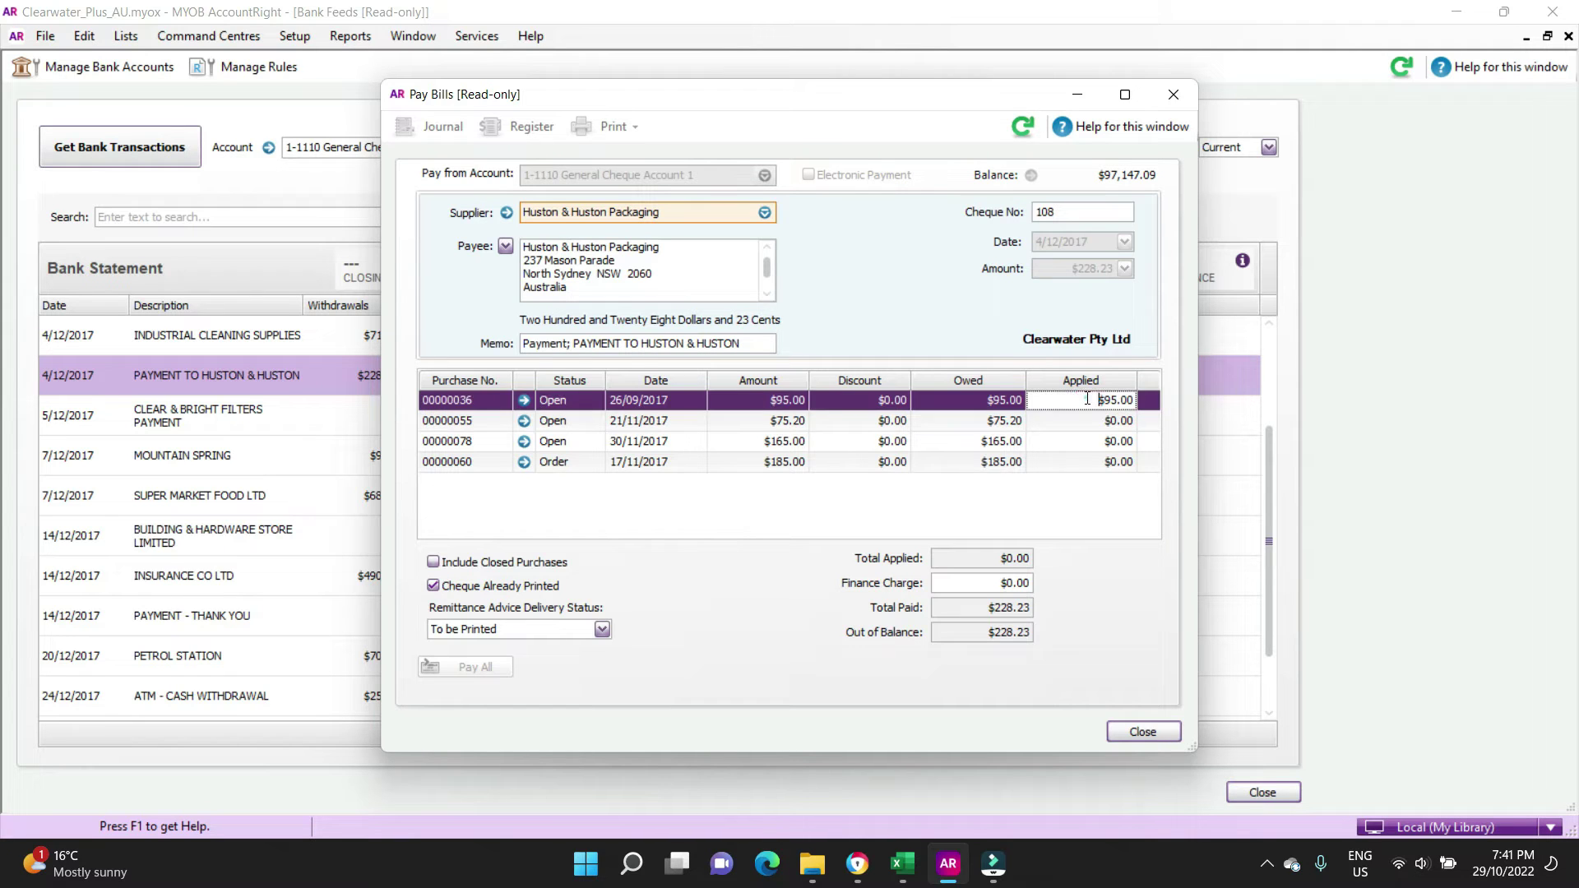
key("Tab")
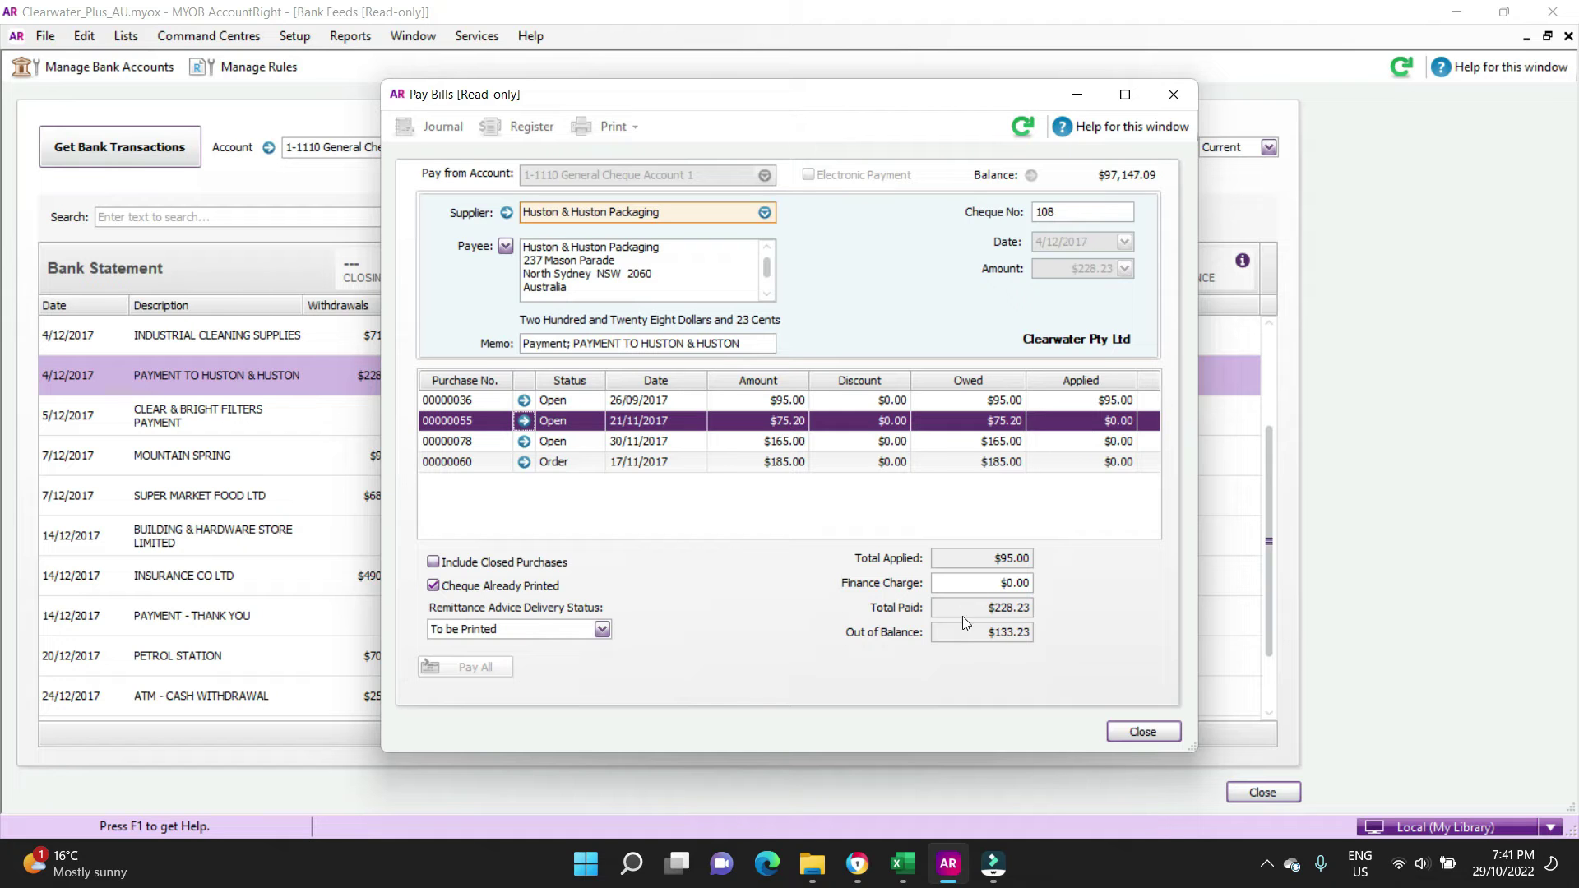
left_click(1090, 420)
key("Tab")
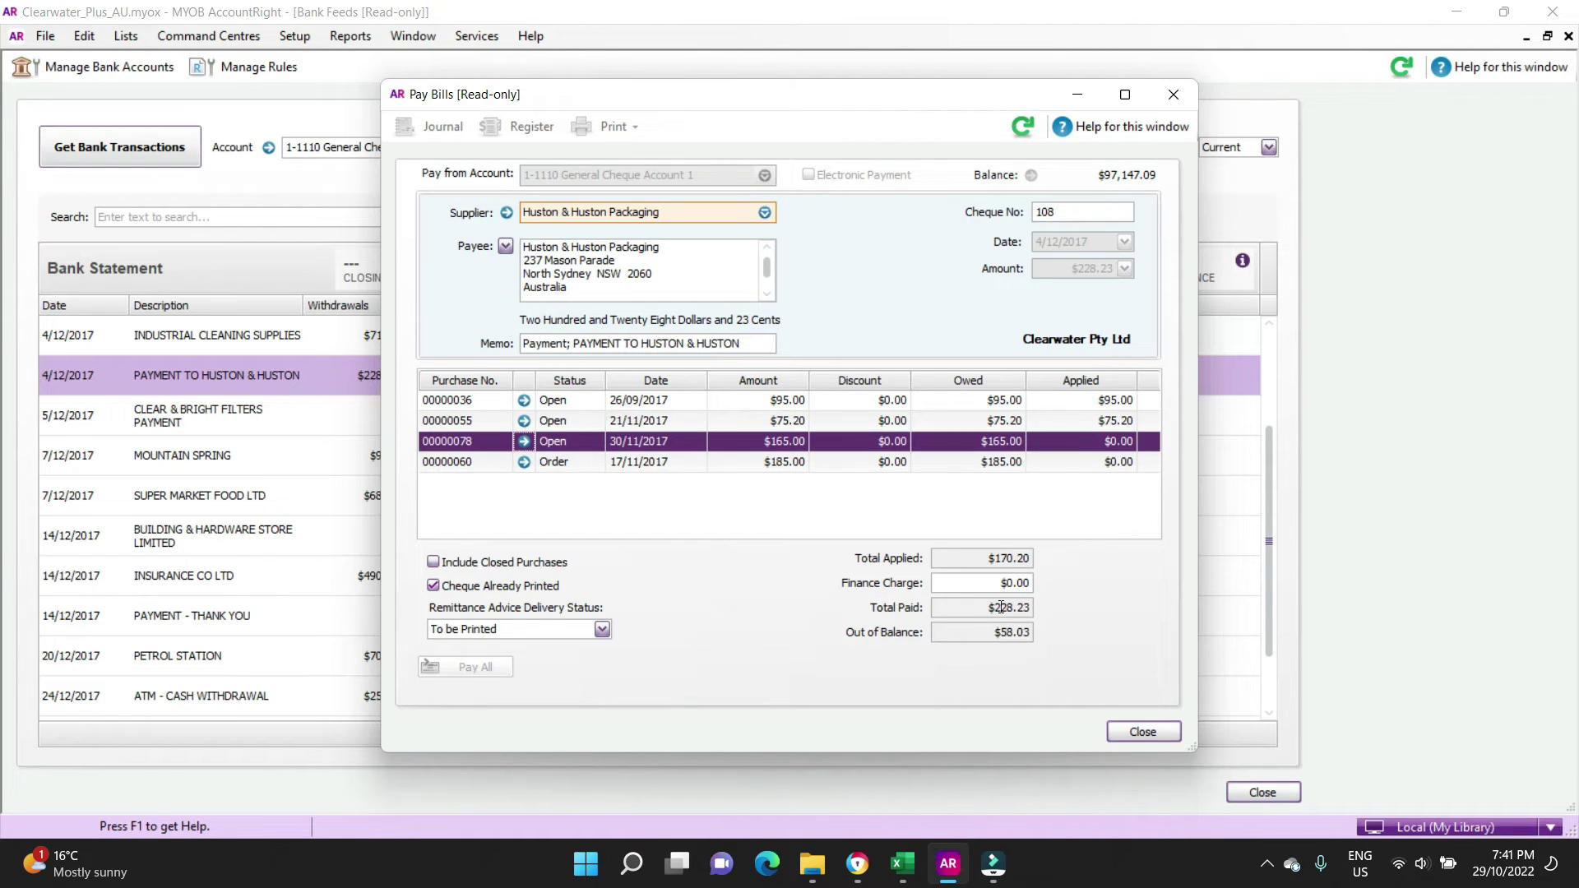
left_click(1104, 444)
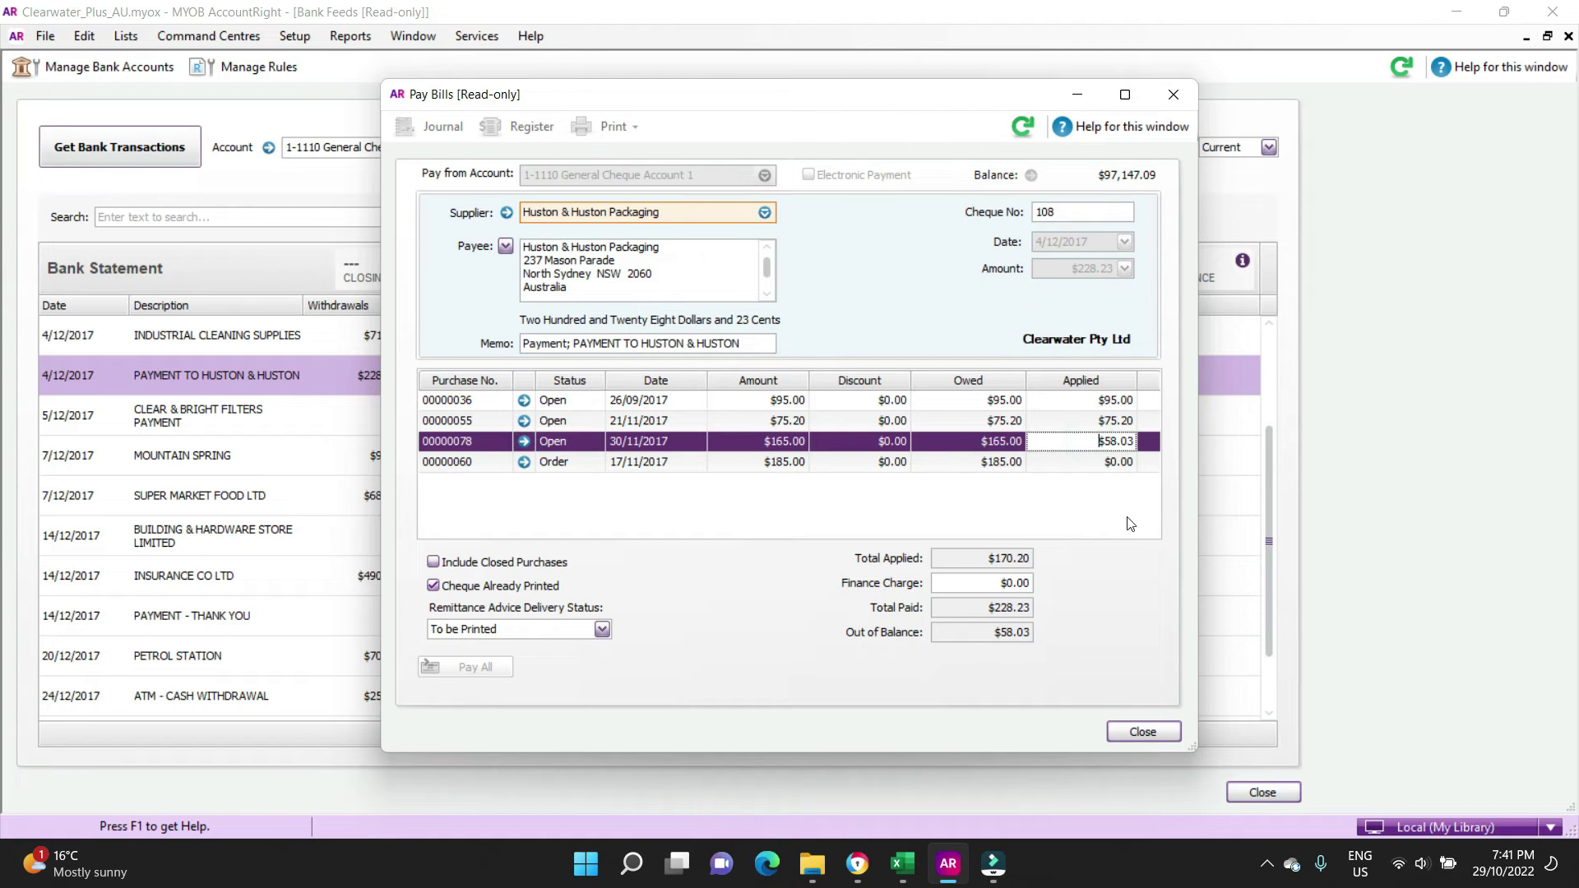
key("Tab")
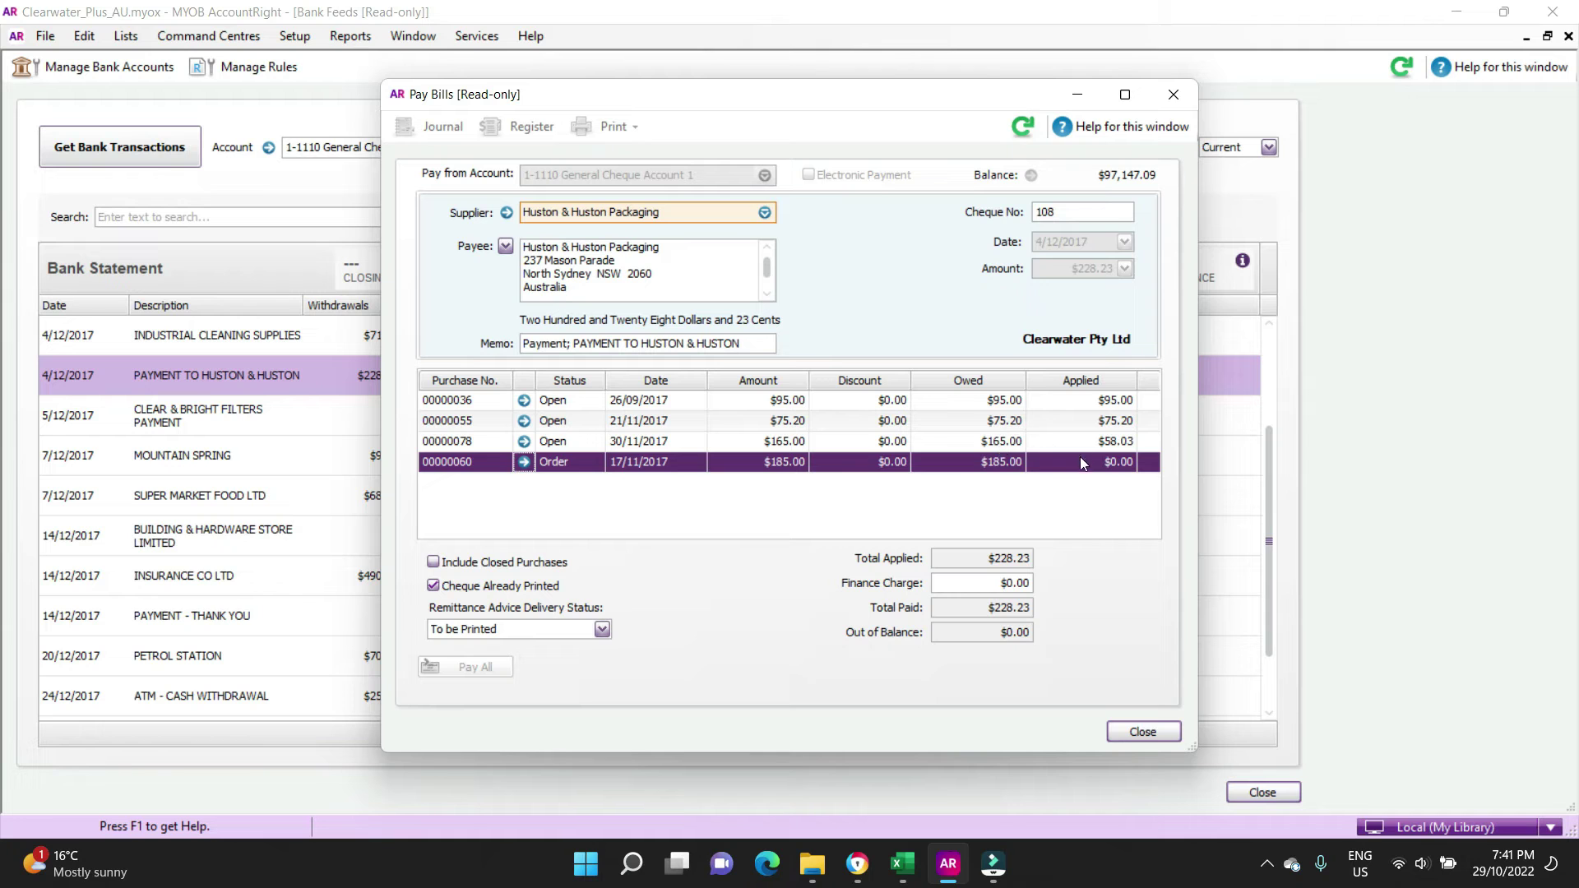
left_click(1055, 738)
left_click(1174, 95)
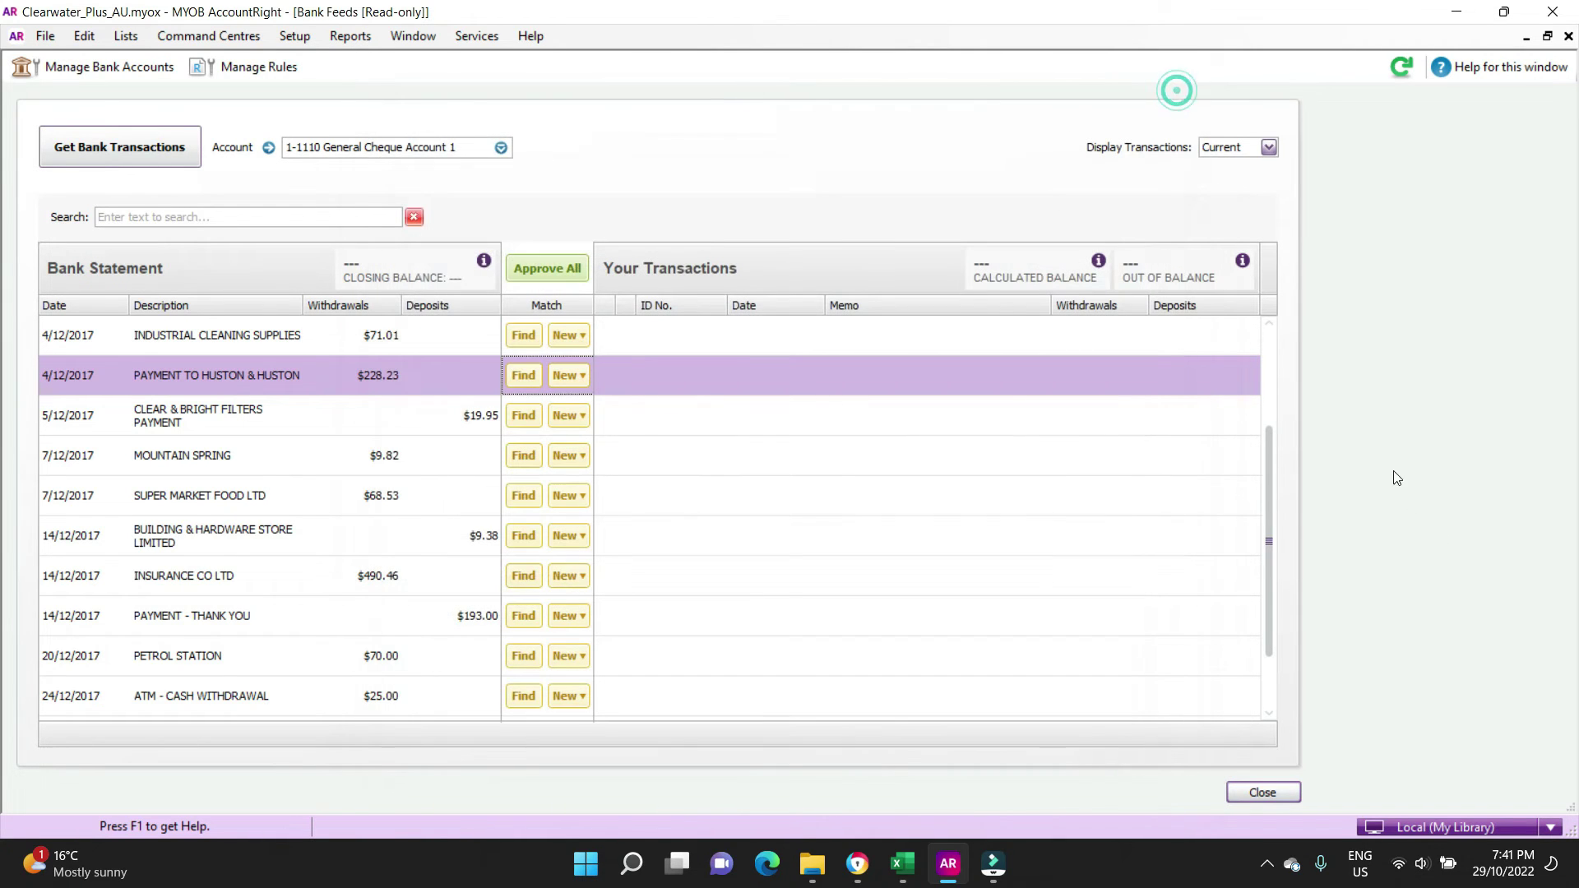
scroll(1266, 472, "up", 2)
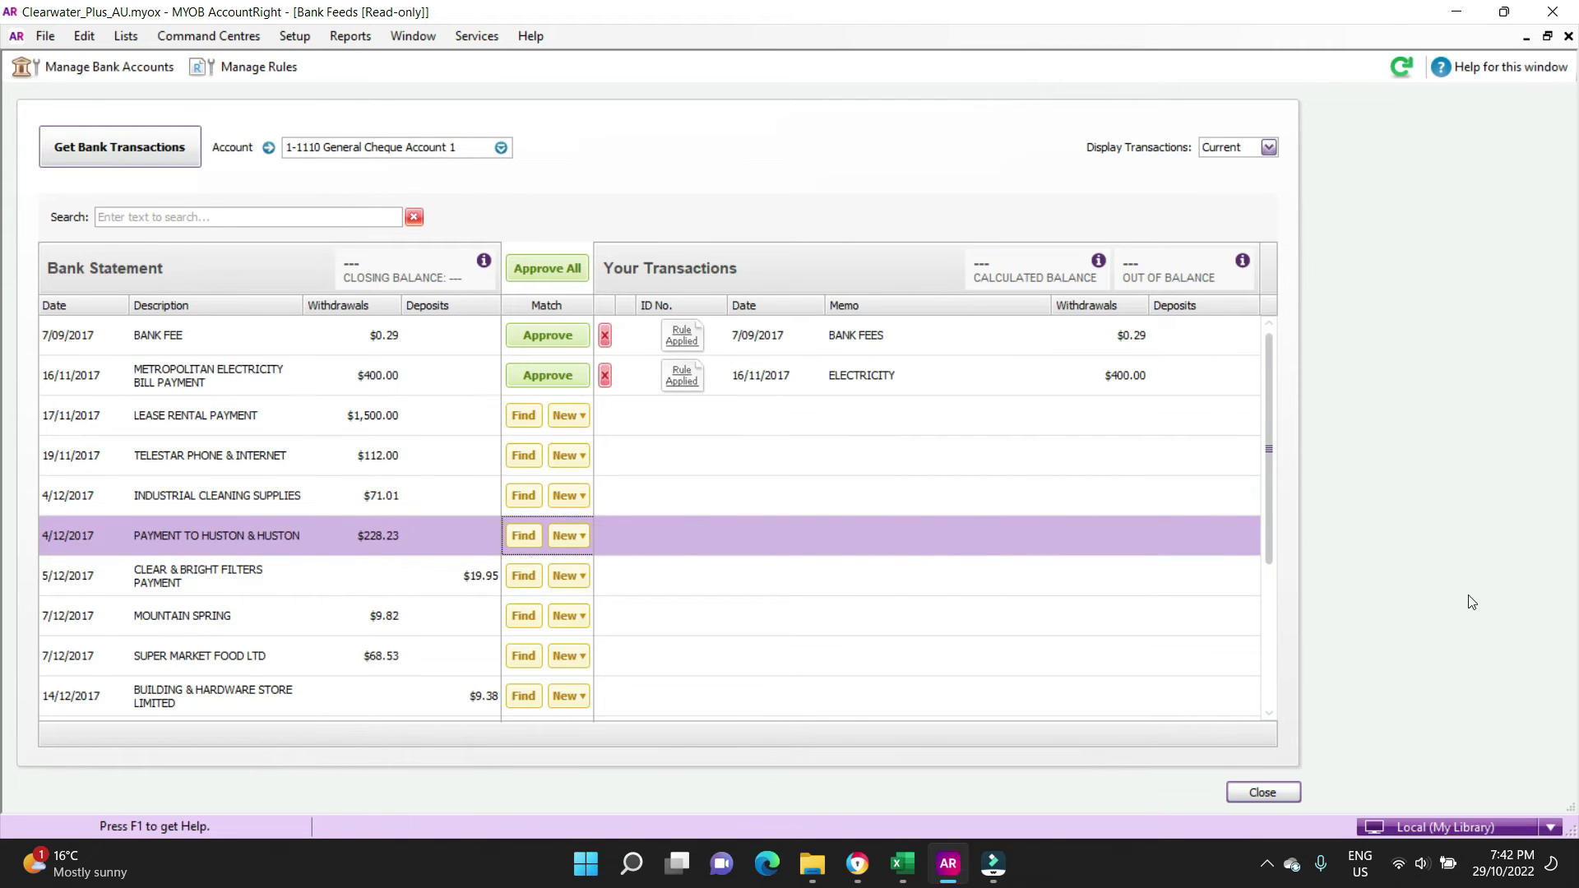
left_click_drag(1268, 446, 1275, 514)
left_click(576, 536)
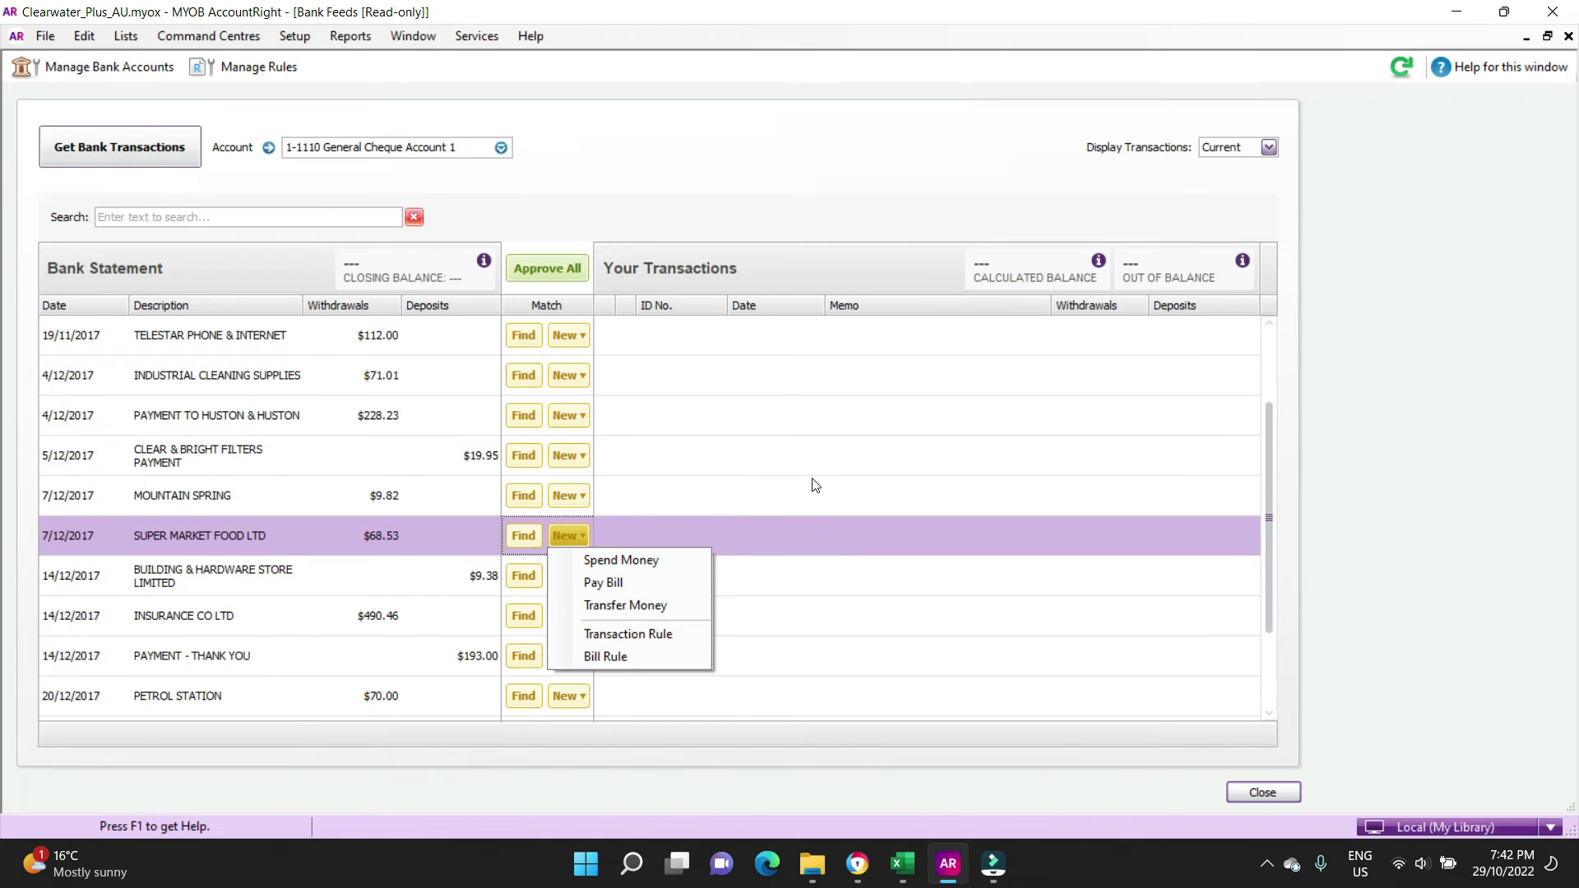
left_click(1269, 523)
scroll(1270, 518, "down", 1)
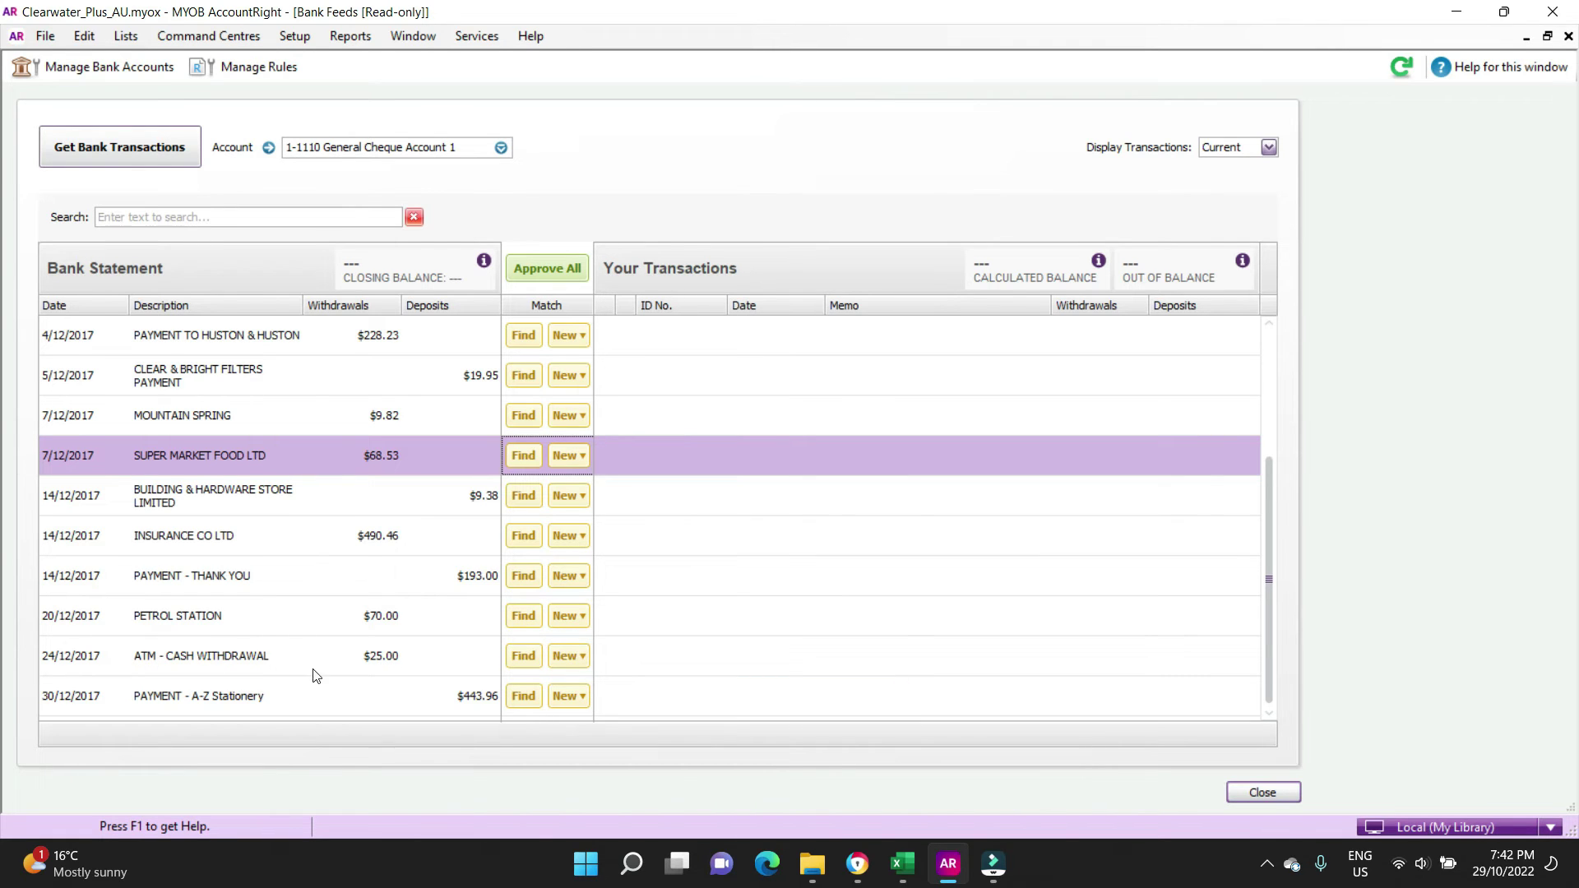
left_click(507, 154)
key("Return")
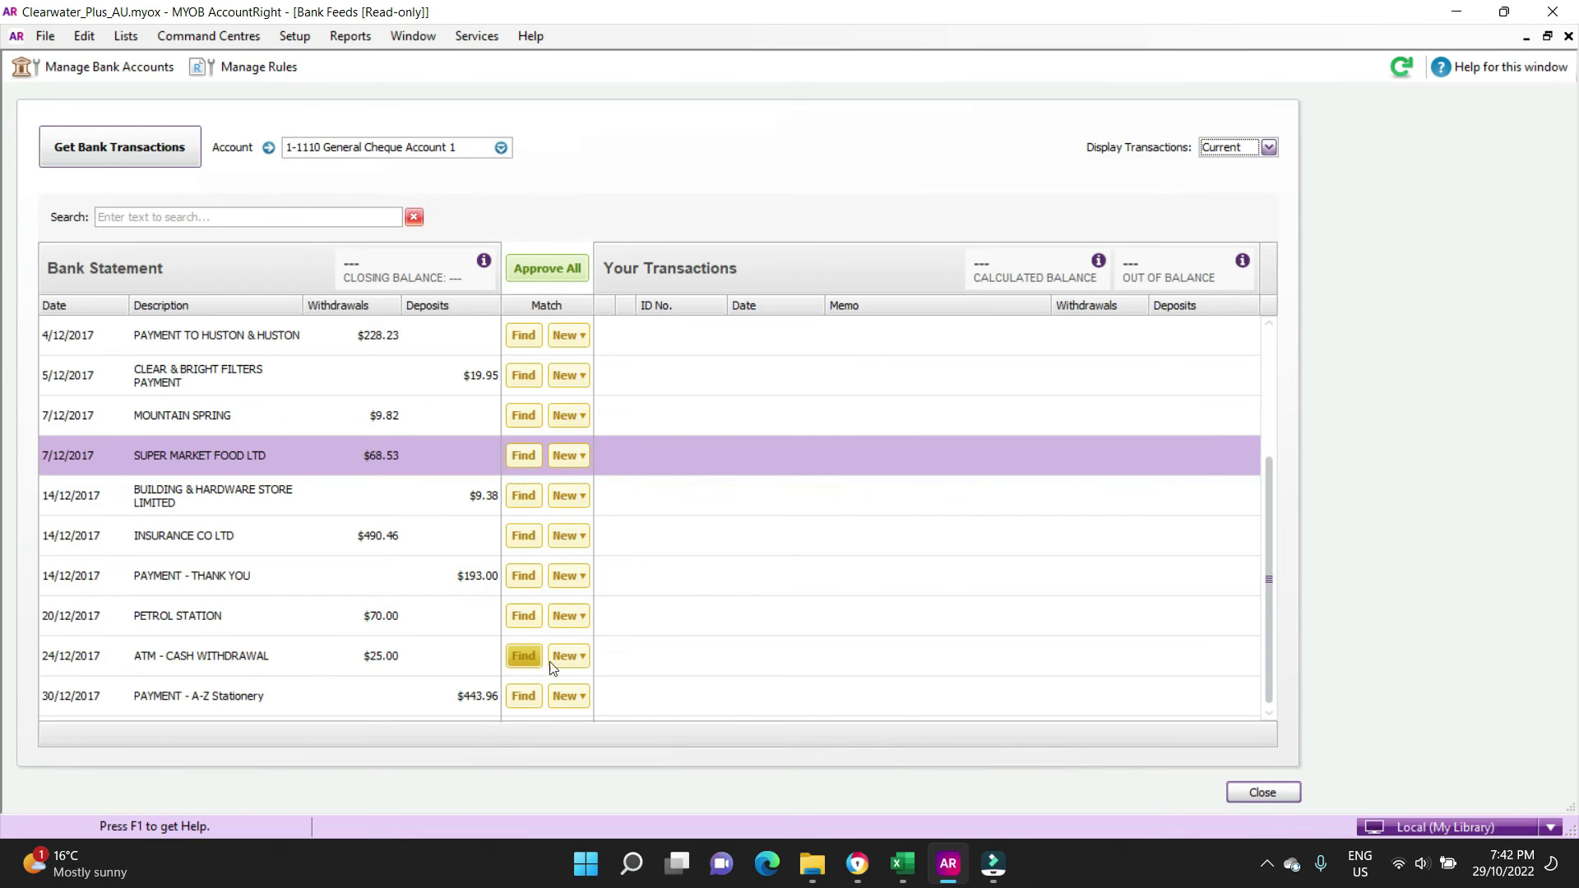
left_click(581, 663)
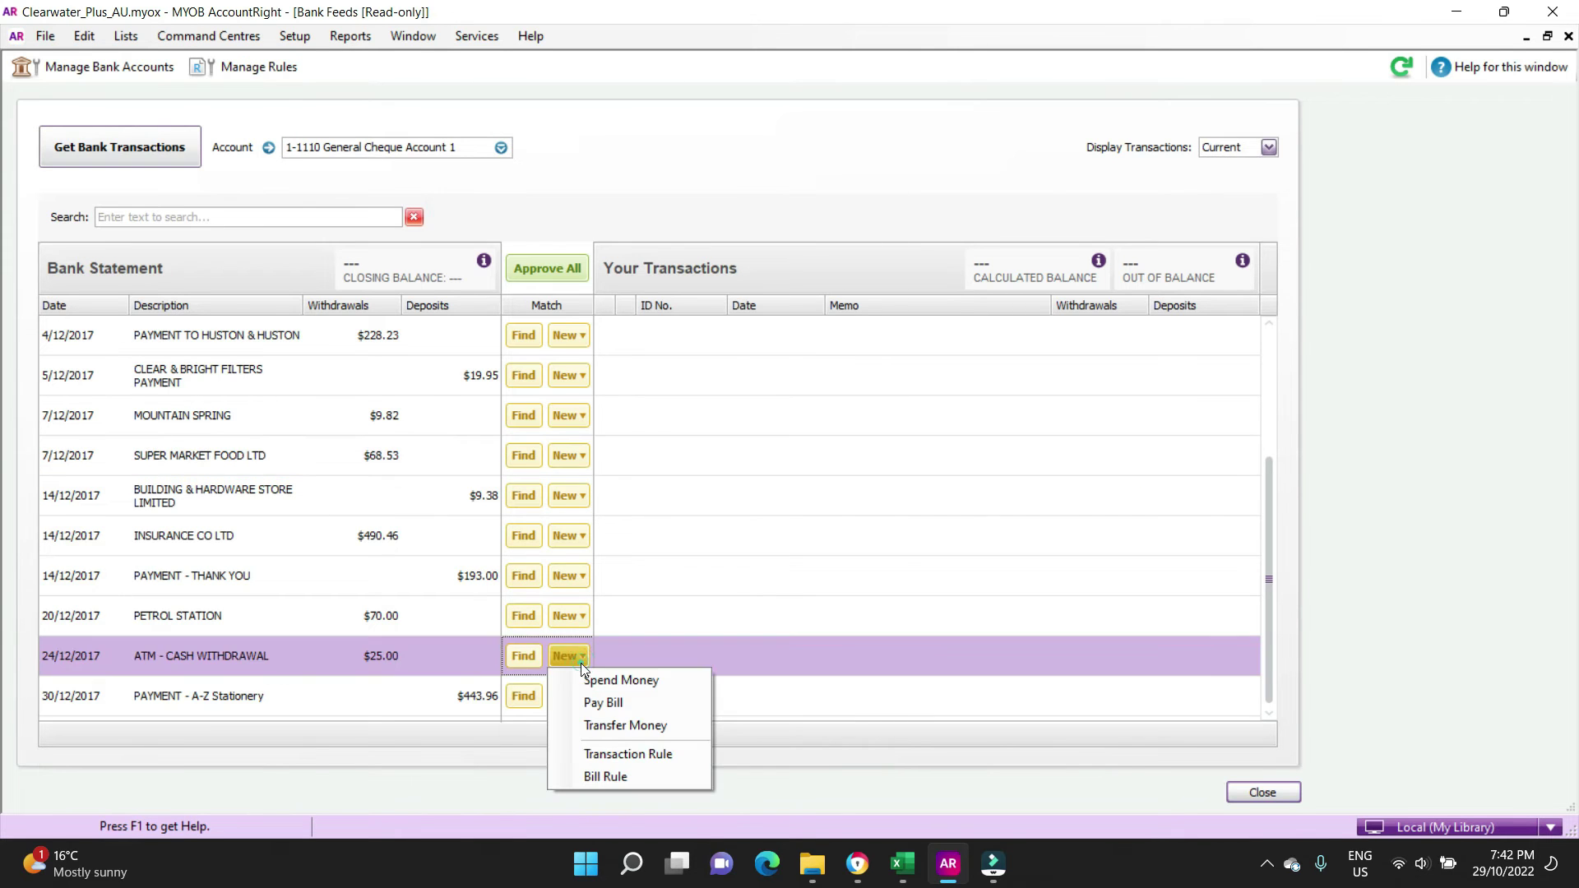
left_click(617, 725)
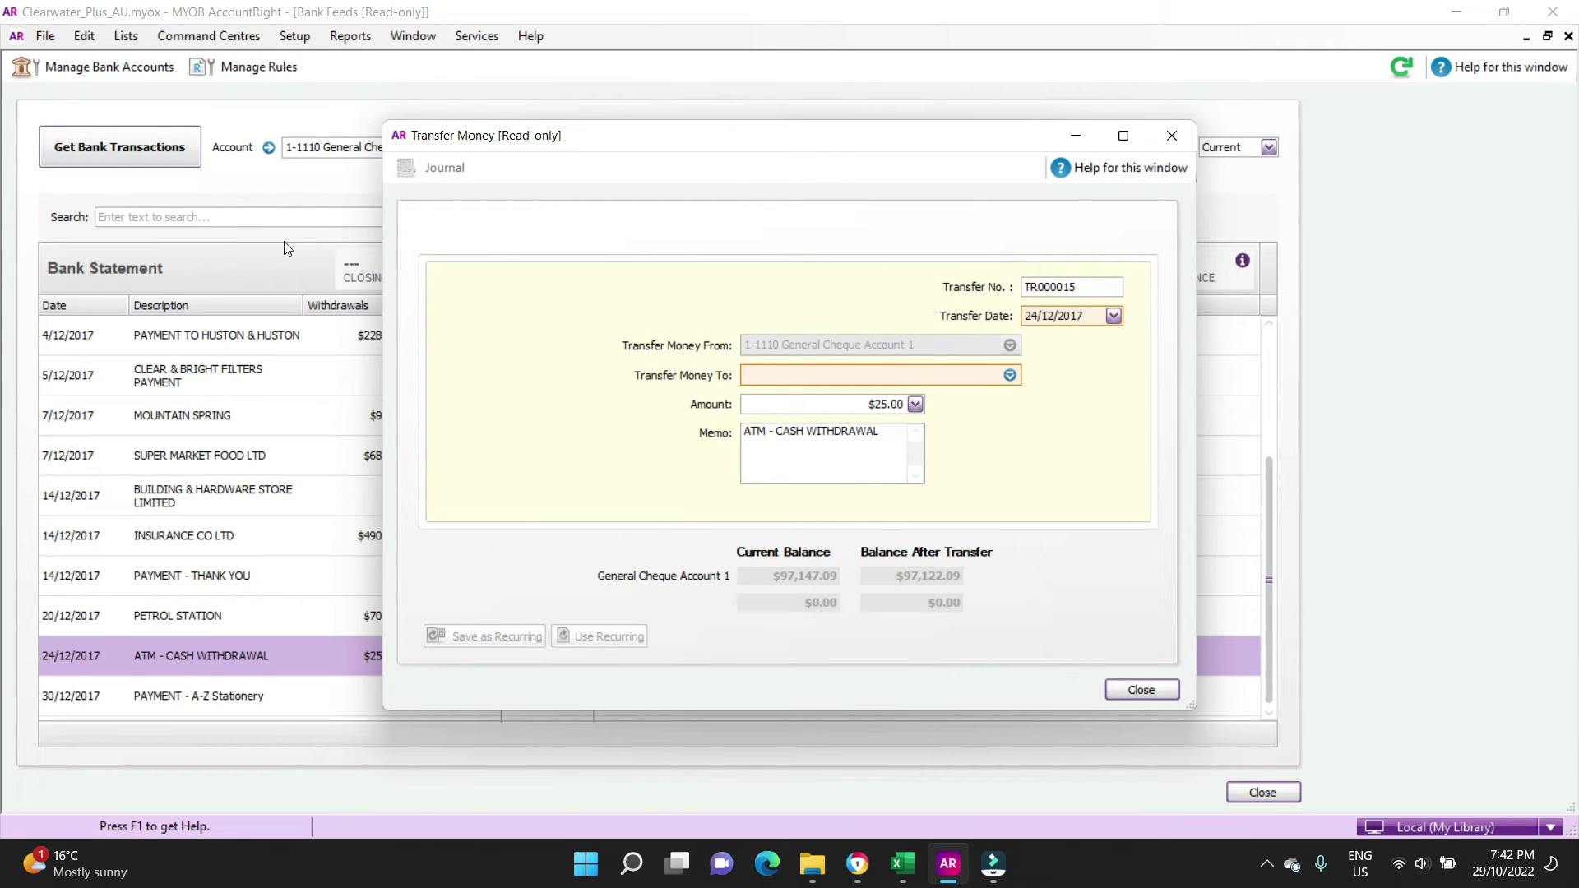
left_click(1009, 375)
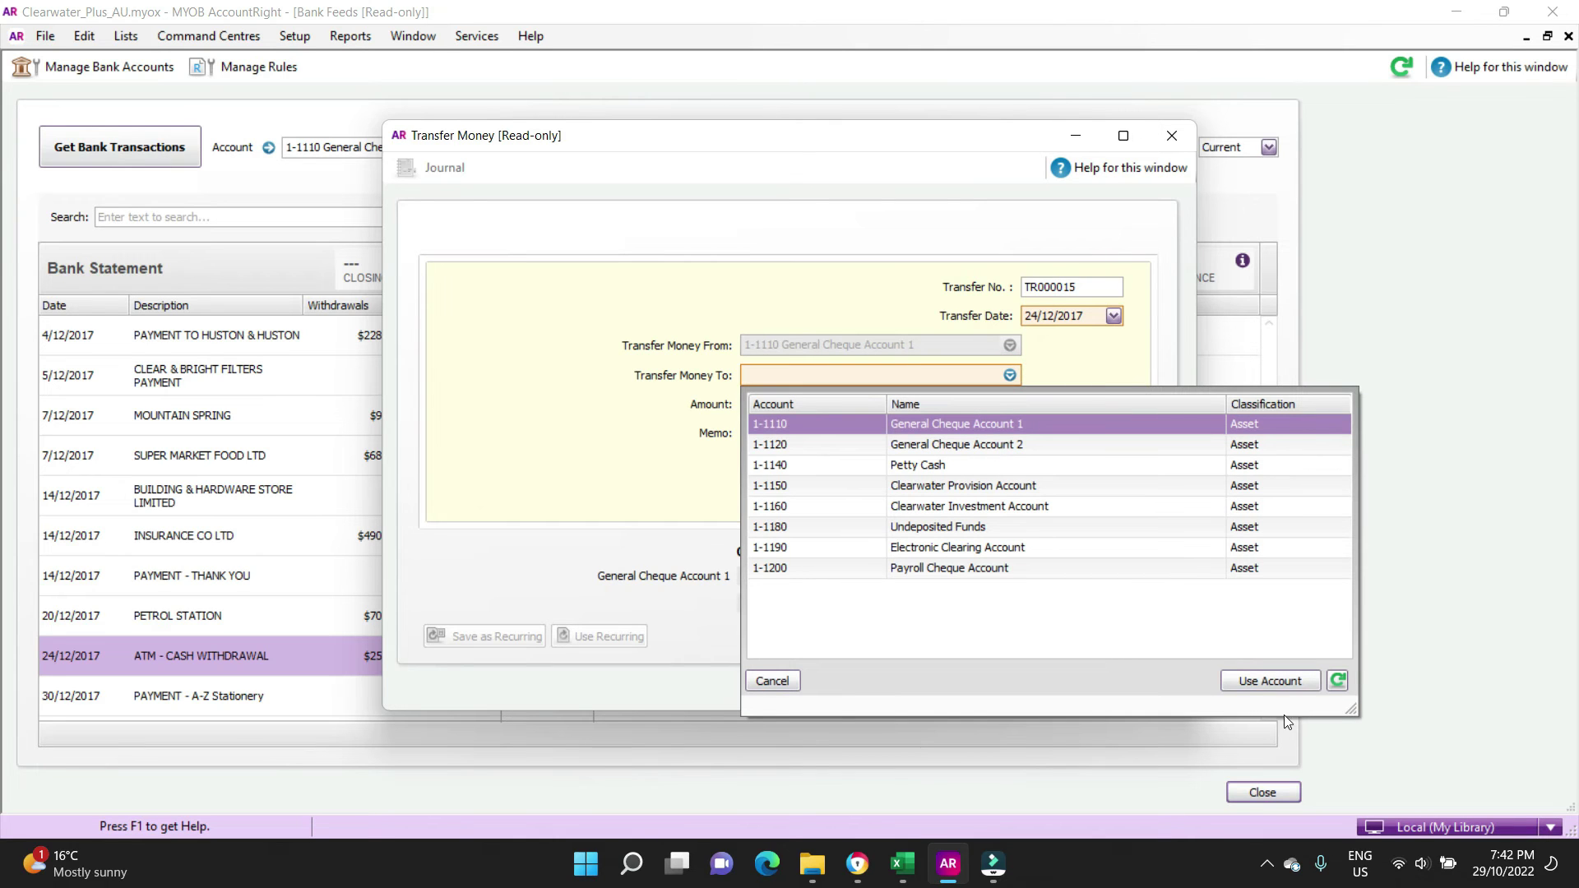
left_click(777, 682)
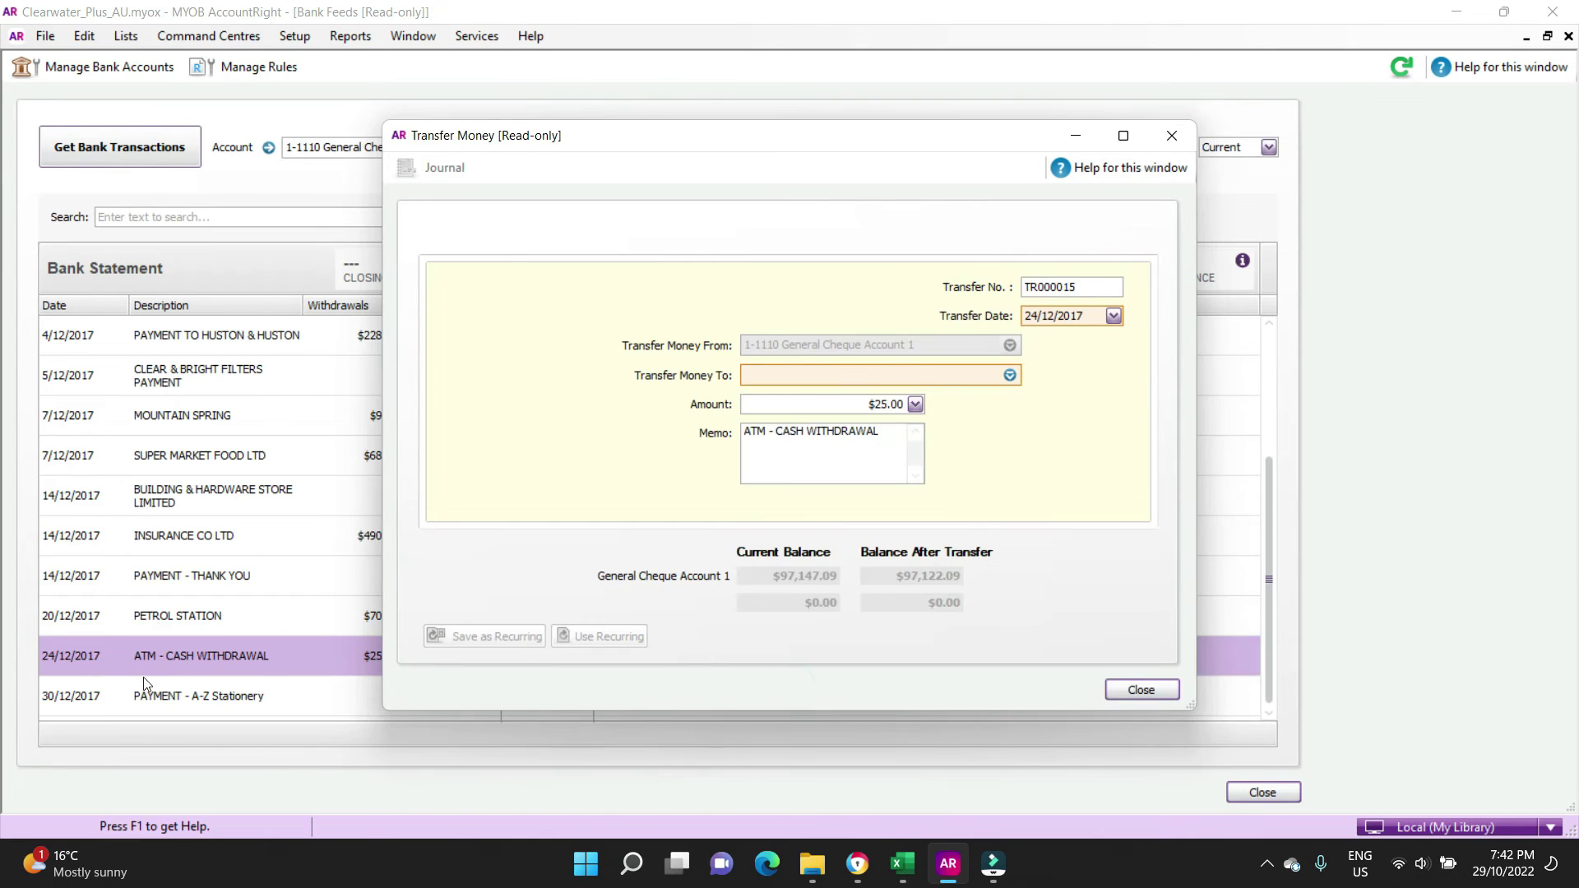
left_click(1010, 375)
double_click(925, 465)
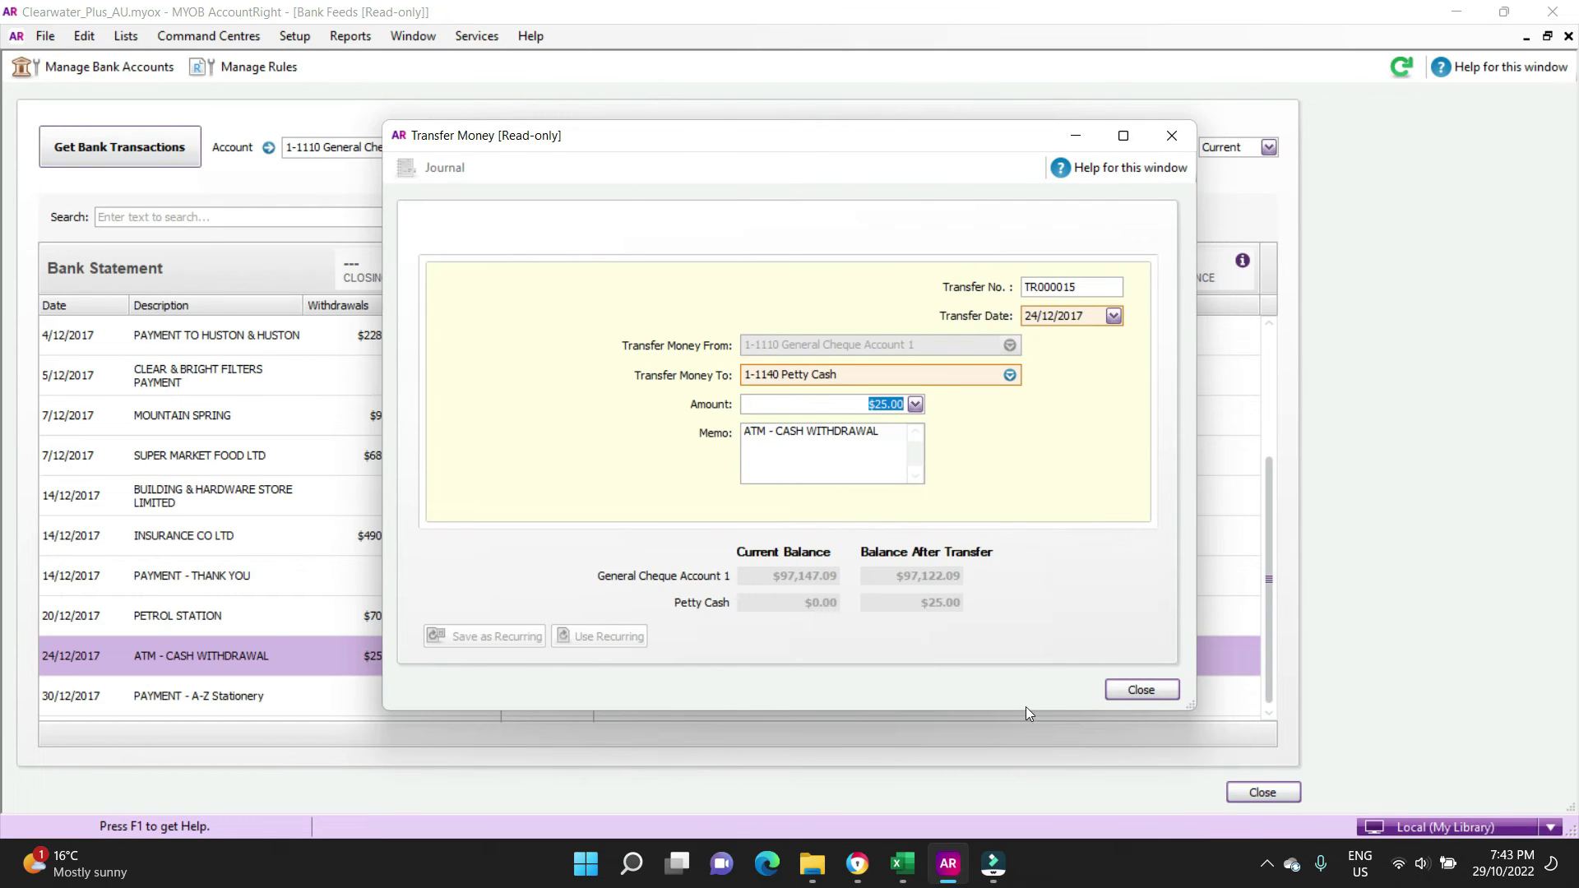
left_click(1172, 135)
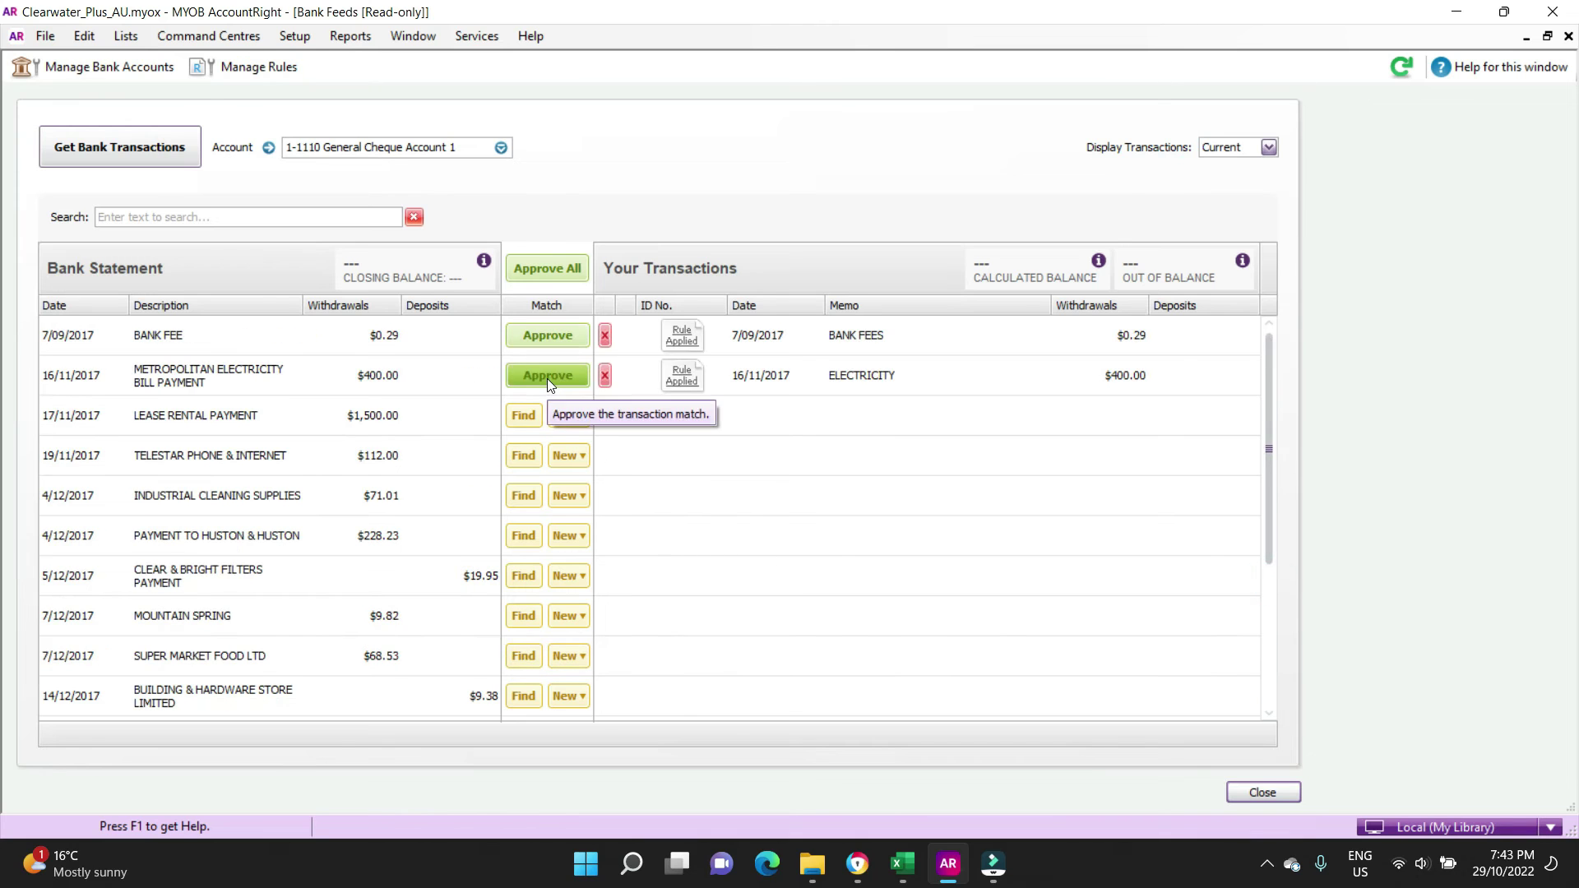
Step: Start a new transaction rule for INSURANCE CO LTD and close it without saving
left_click_drag(1268, 384, 1269, 564)
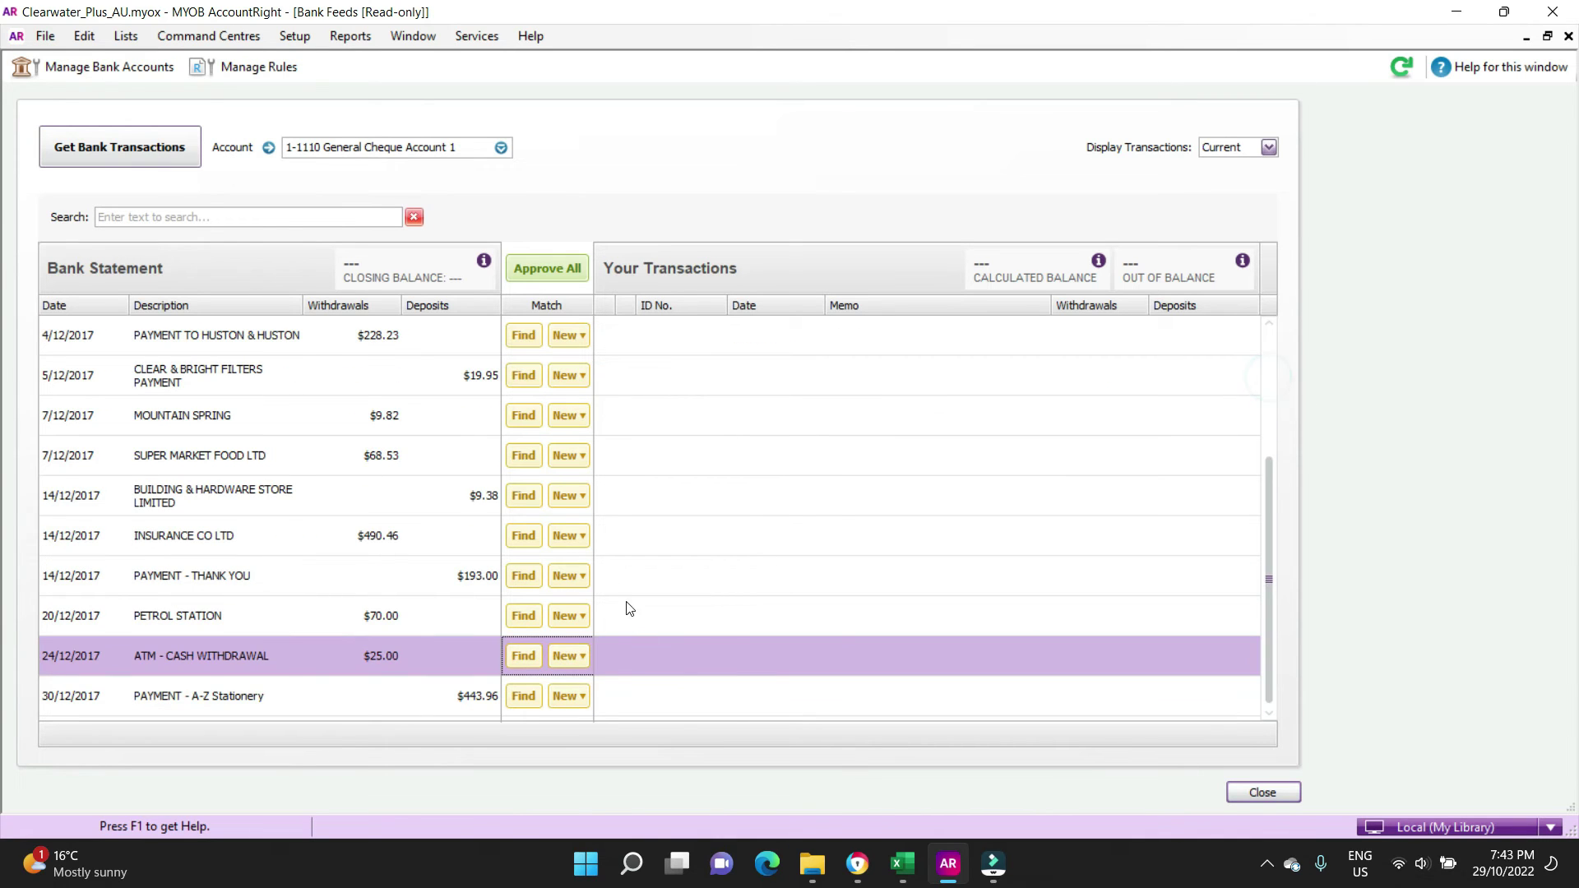
left_click(580, 533)
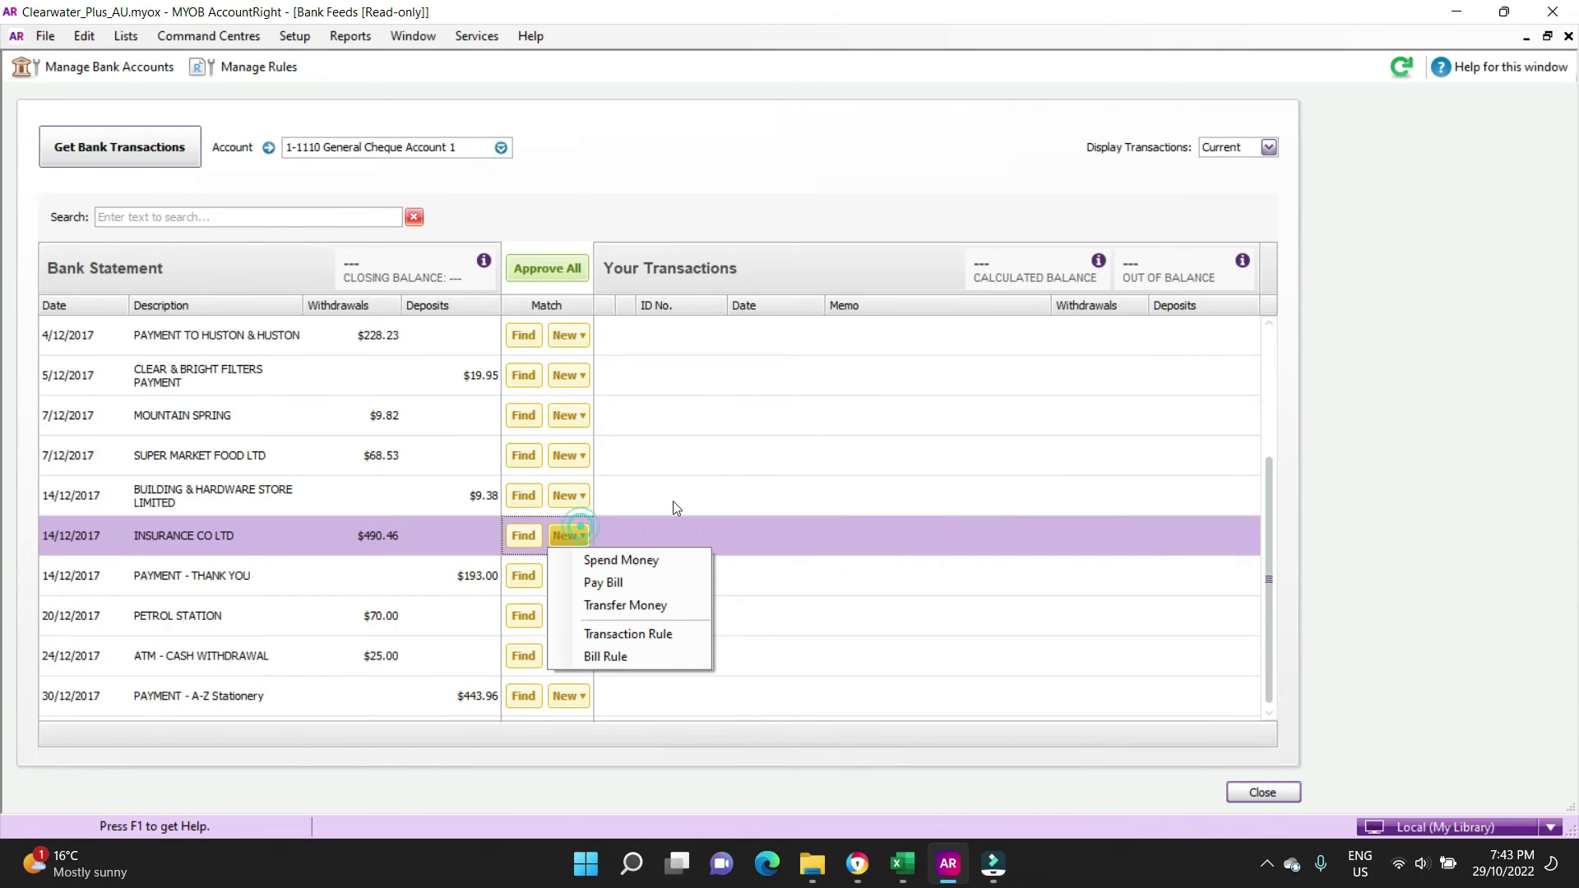
left_click(690, 635)
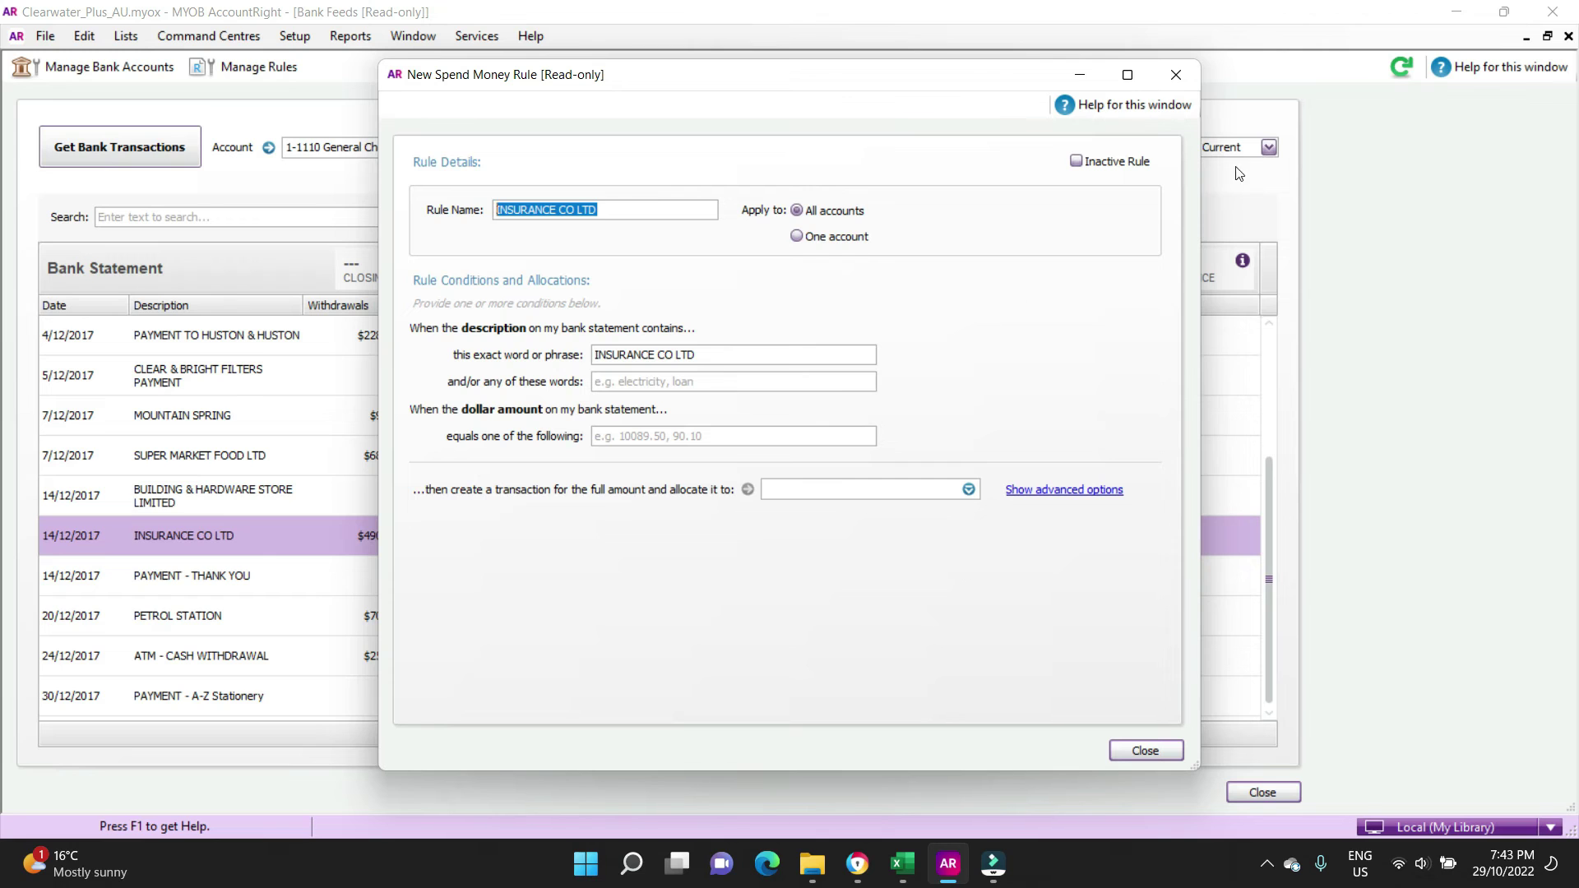
left_click(1174, 71)
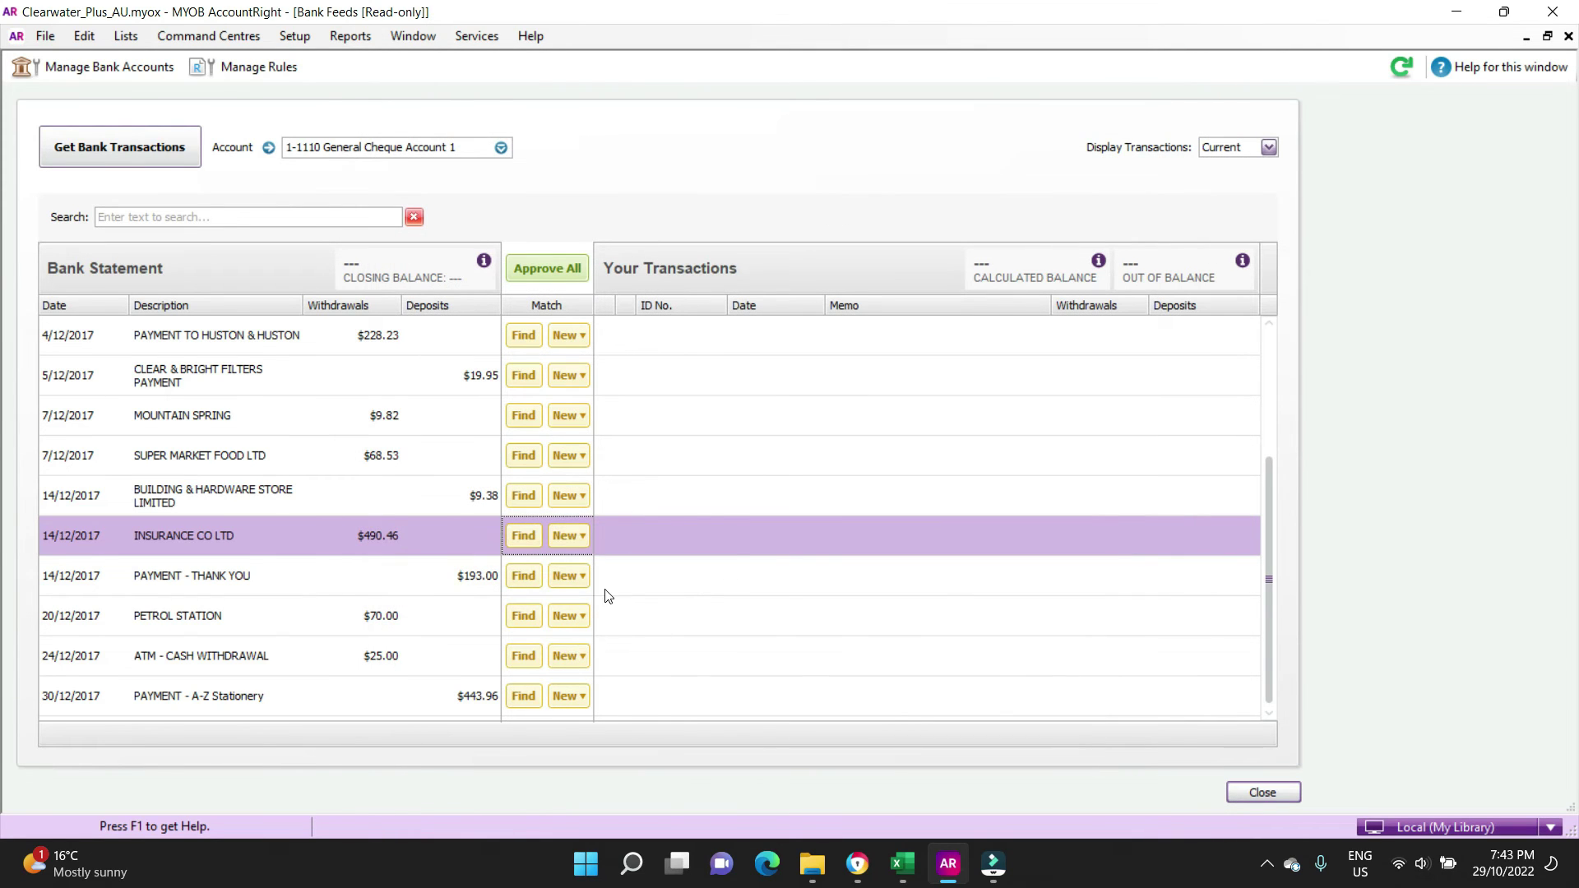
Step: Browse the new-transaction options for PAYMENT - THANK YOU and INSURANCE CO LTD, then dismiss them
left_click(582, 576)
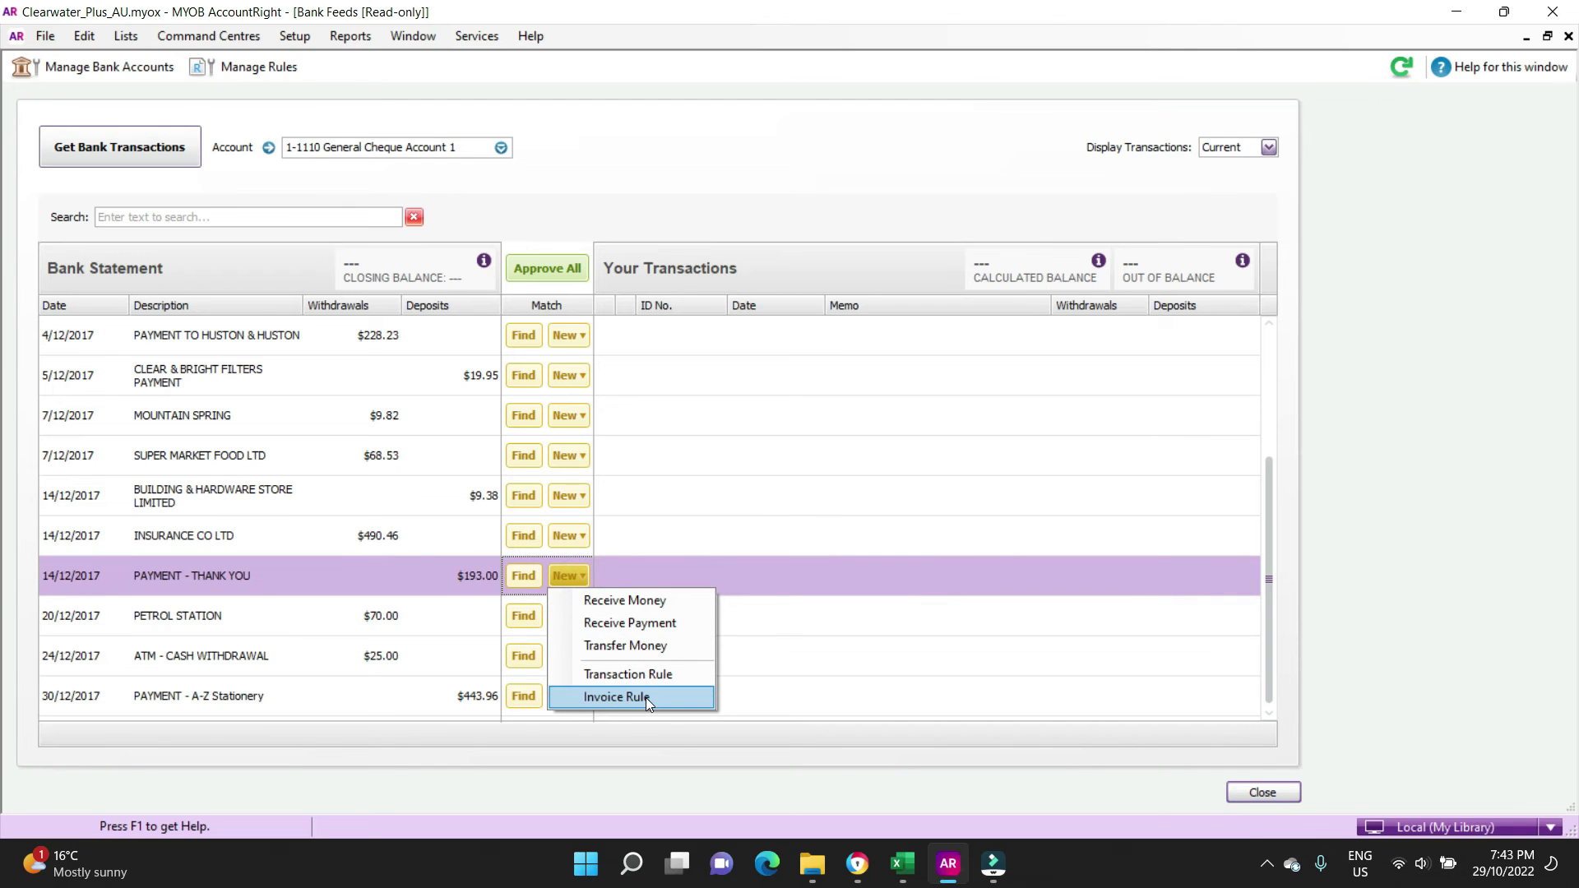
left_click(581, 536)
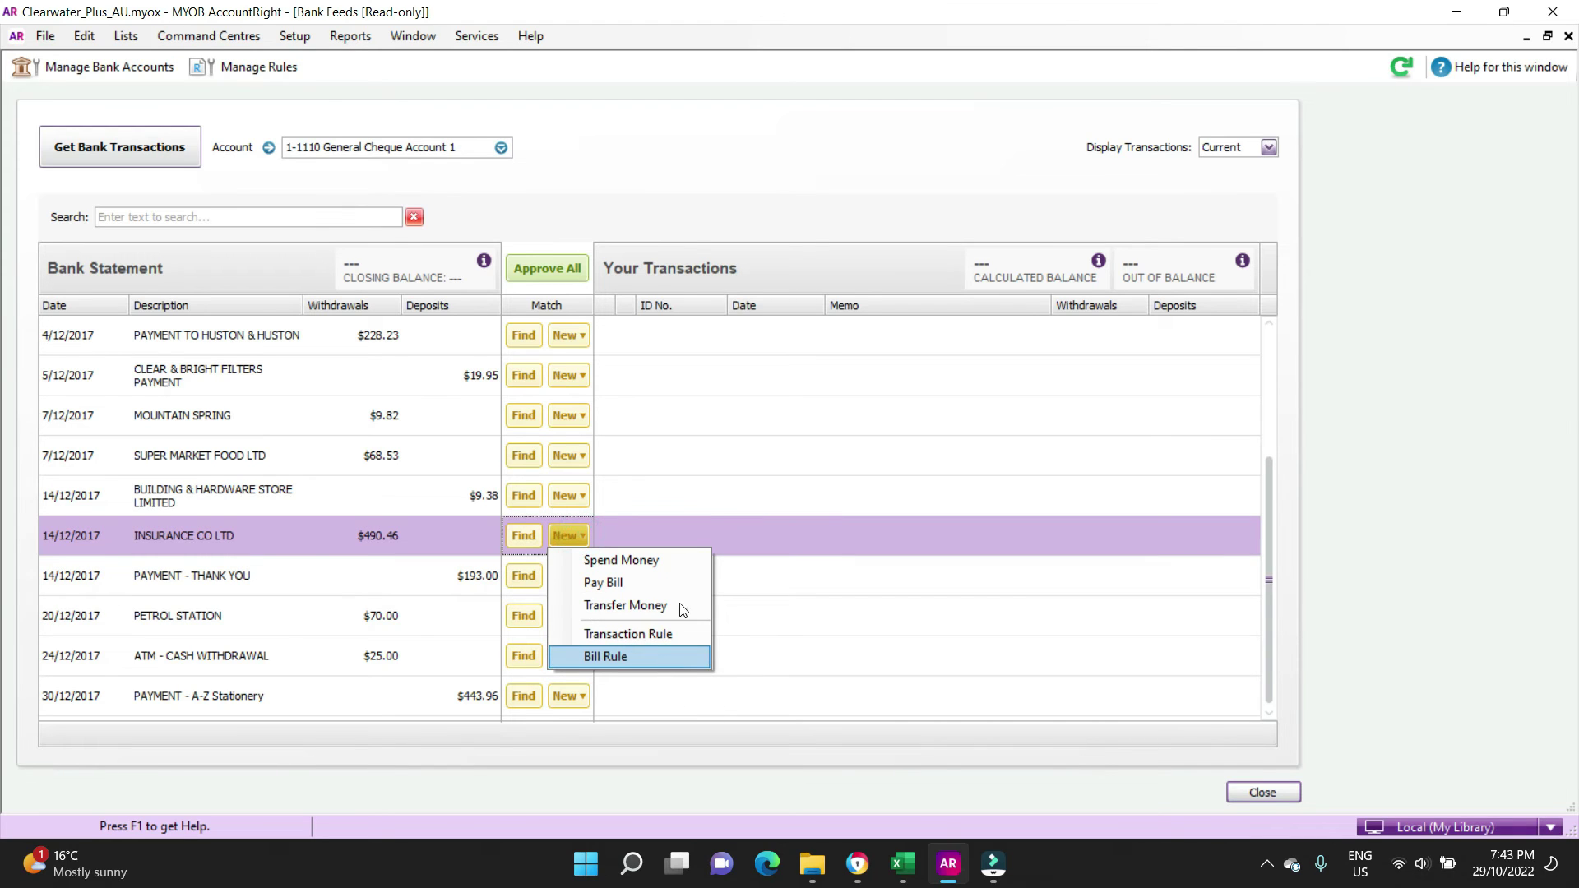
left_click(1266, 550)
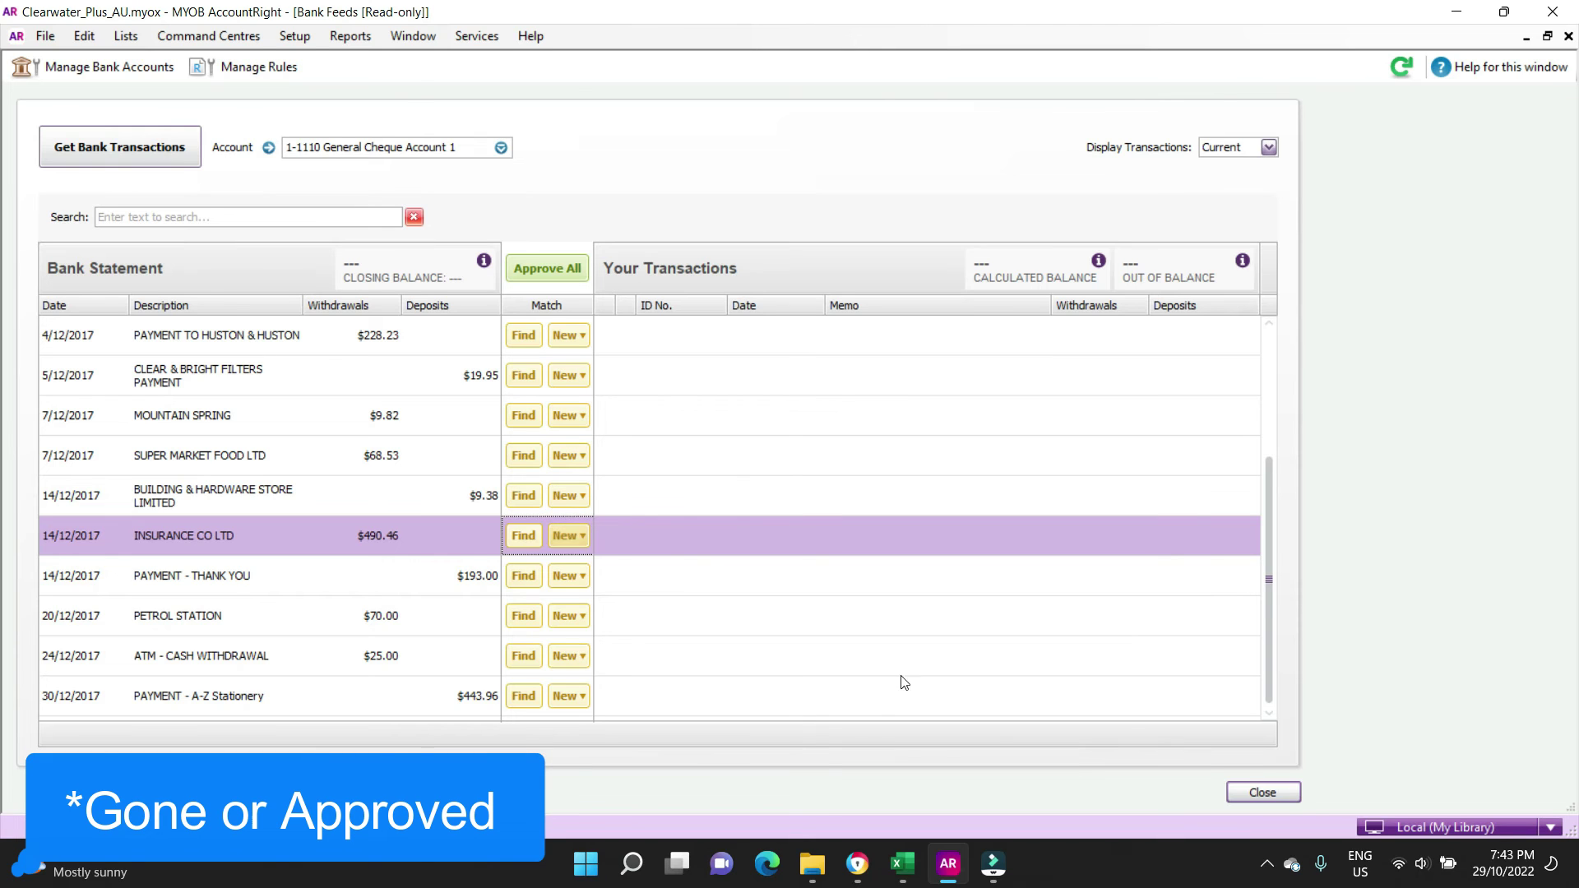
key("Escape")
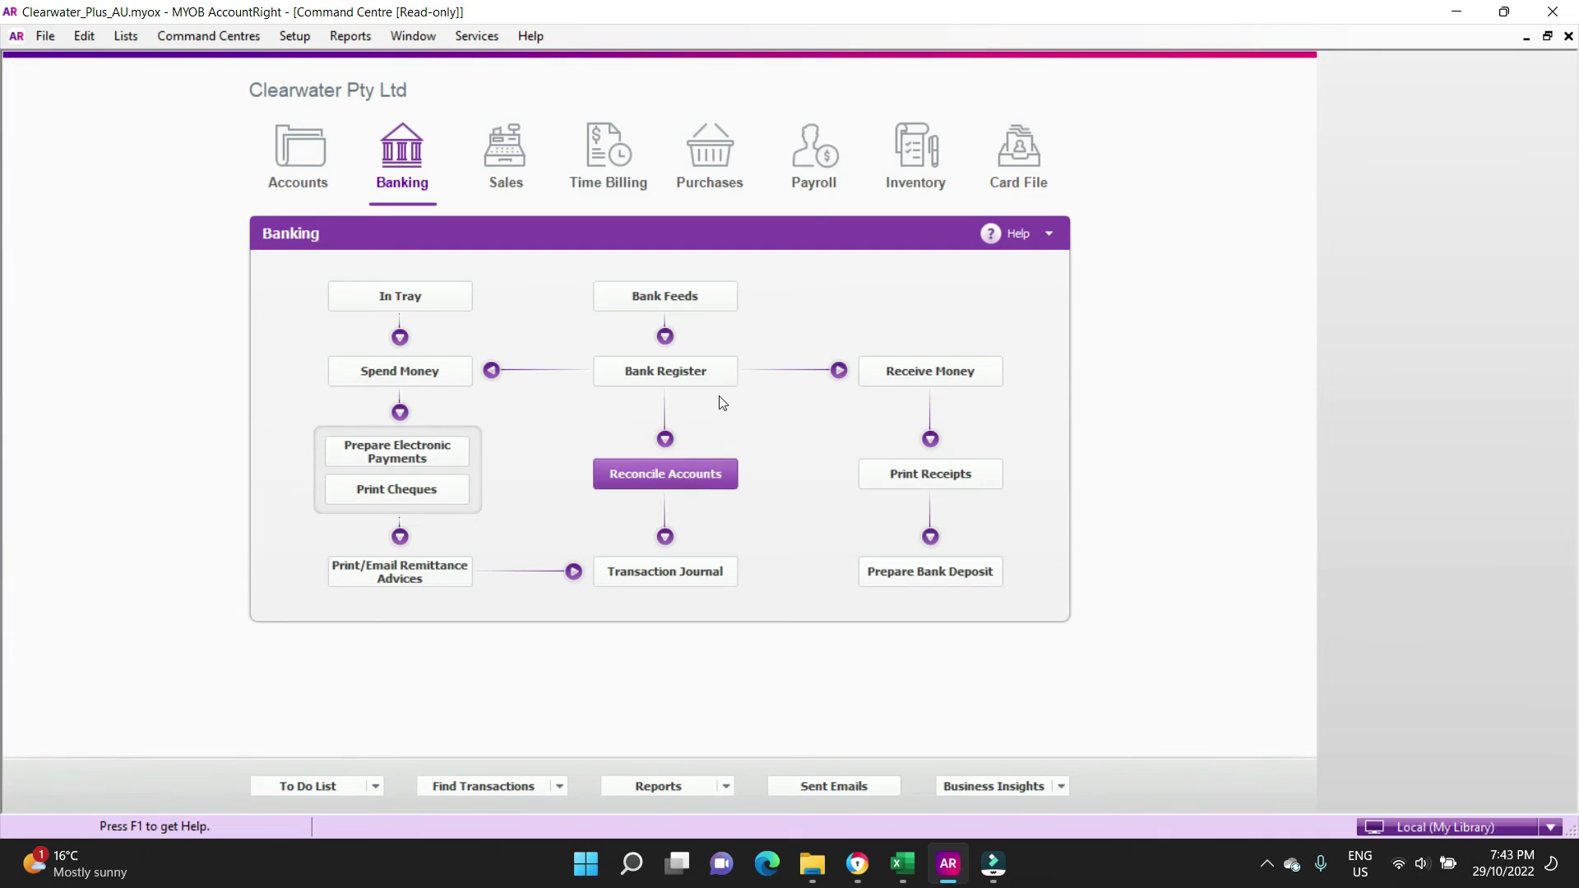
left_click(694, 476)
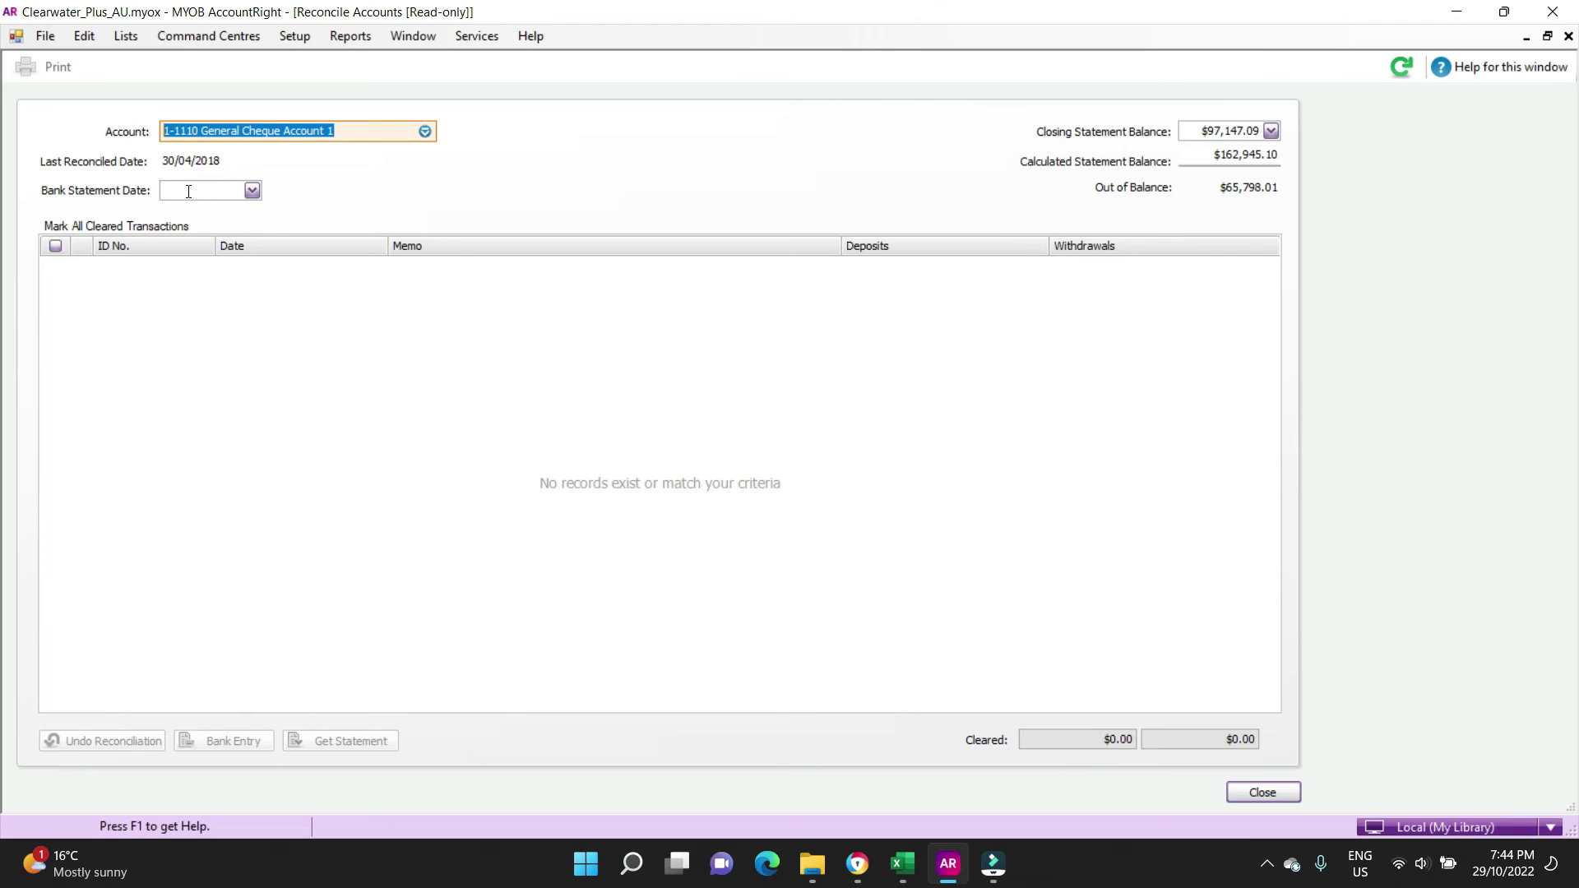
left_click(188, 191)
type("31/")
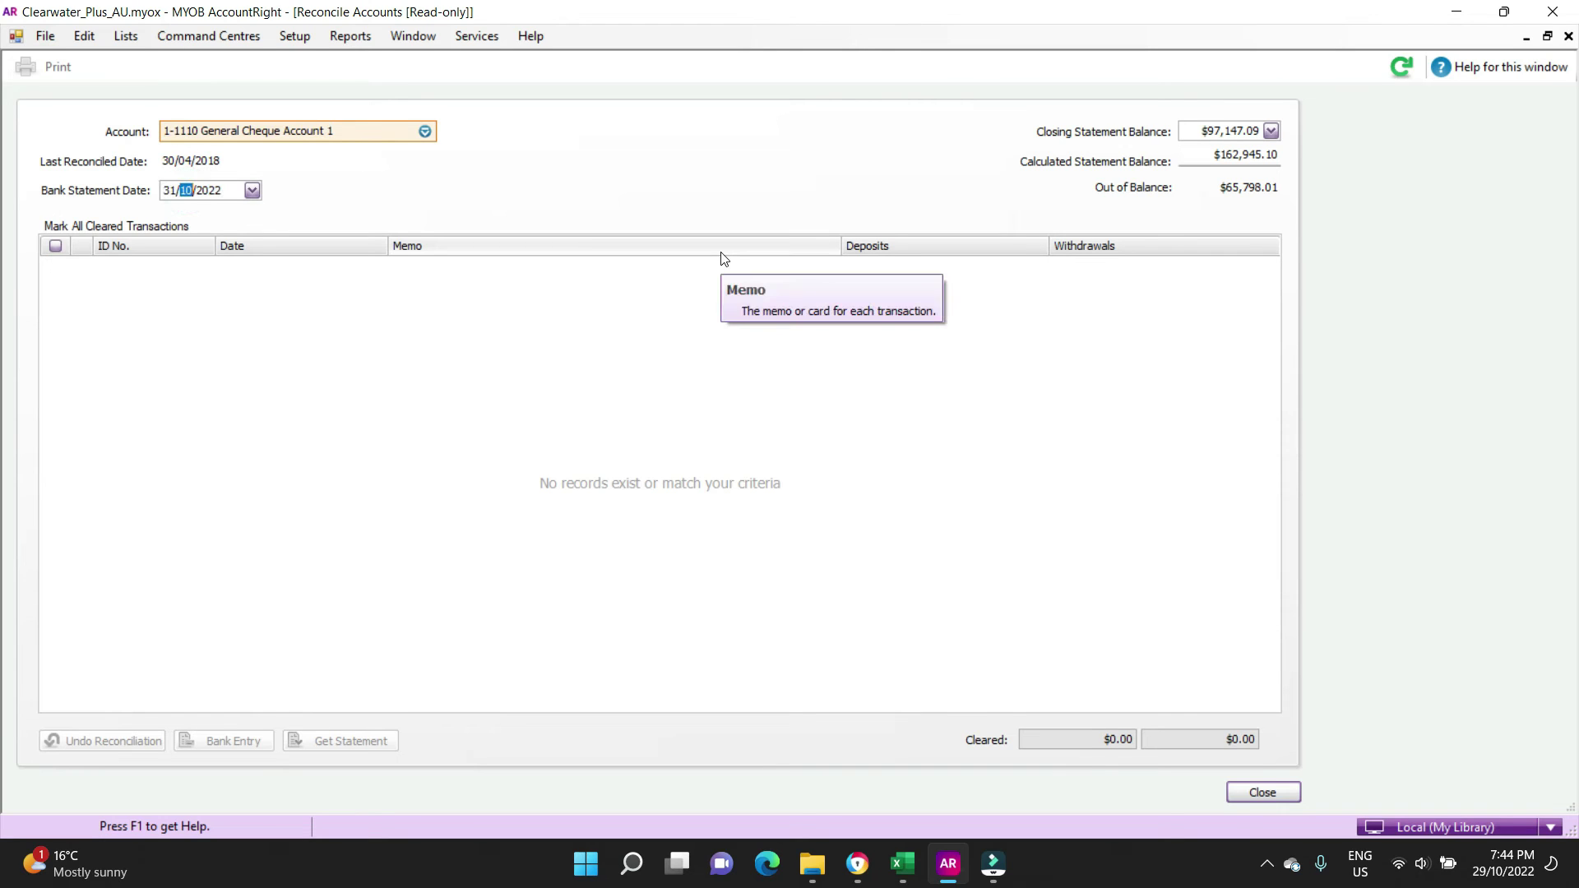
type("05/2018")
key("Tab")
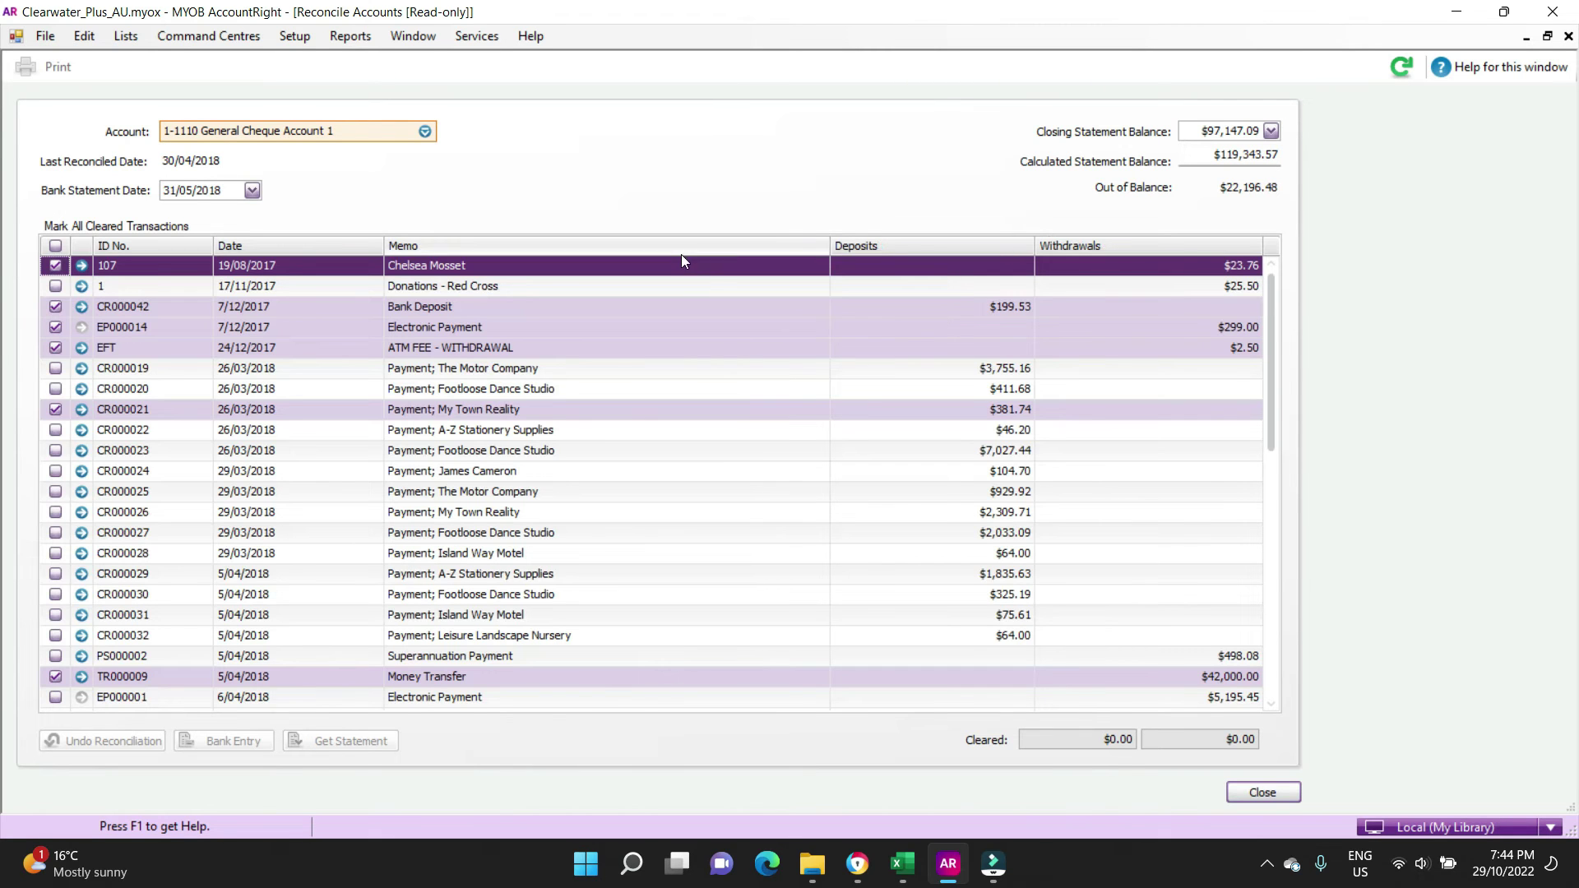
left_click(1203, 137)
double_click(1203, 137)
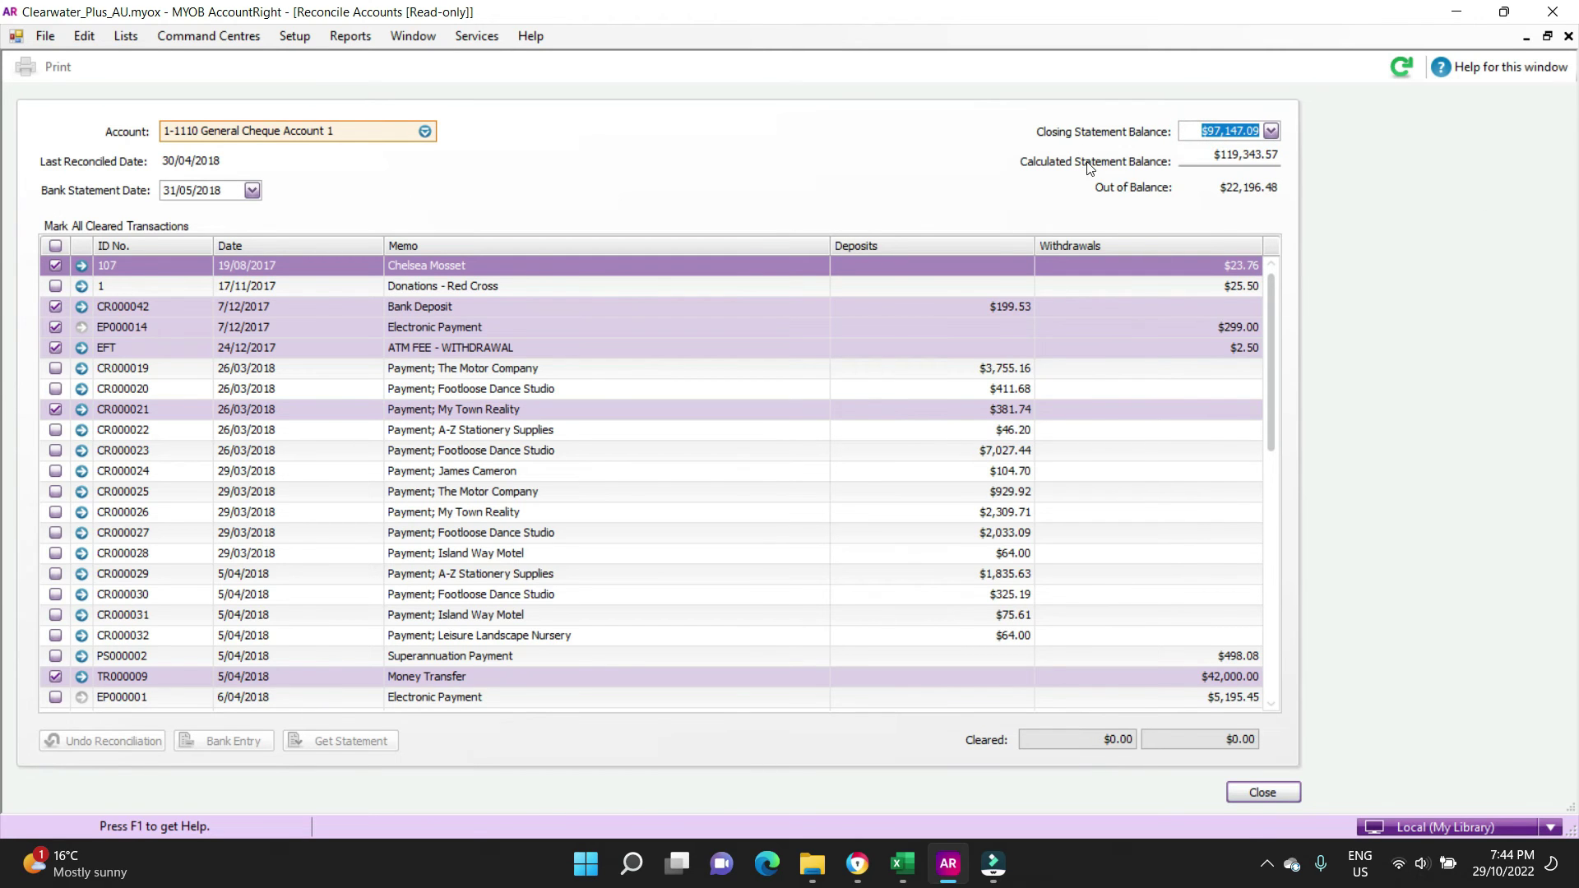
left_click(56, 246)
left_click(56, 245)
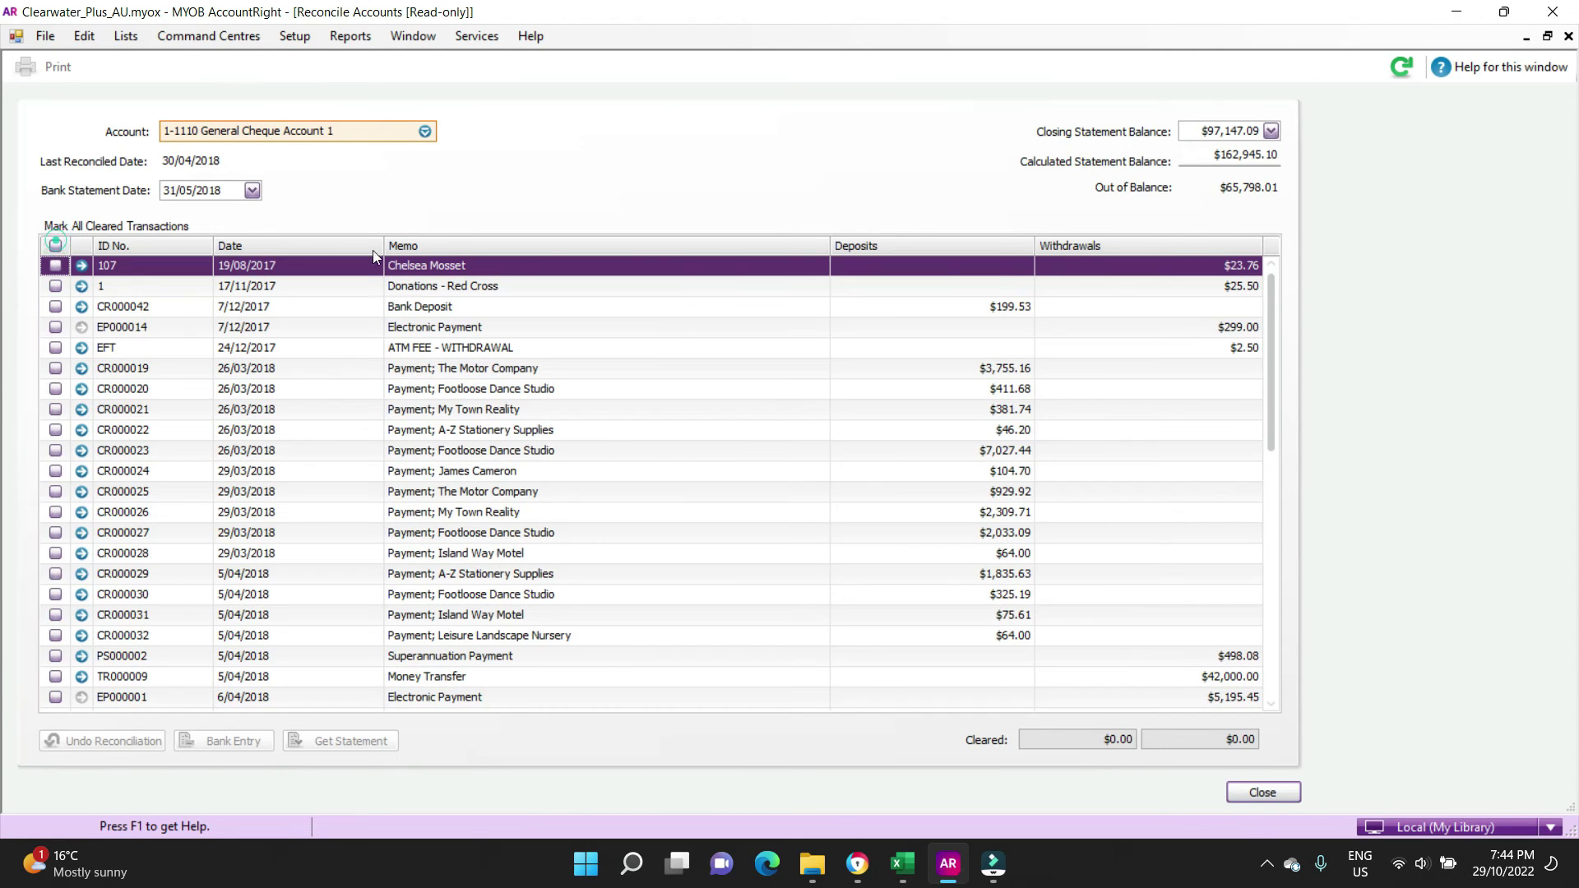
Step: In Reconcile Accounts, tick Mark All Cleared so Out of Balance reads $0.00, then close it
key("Escape")
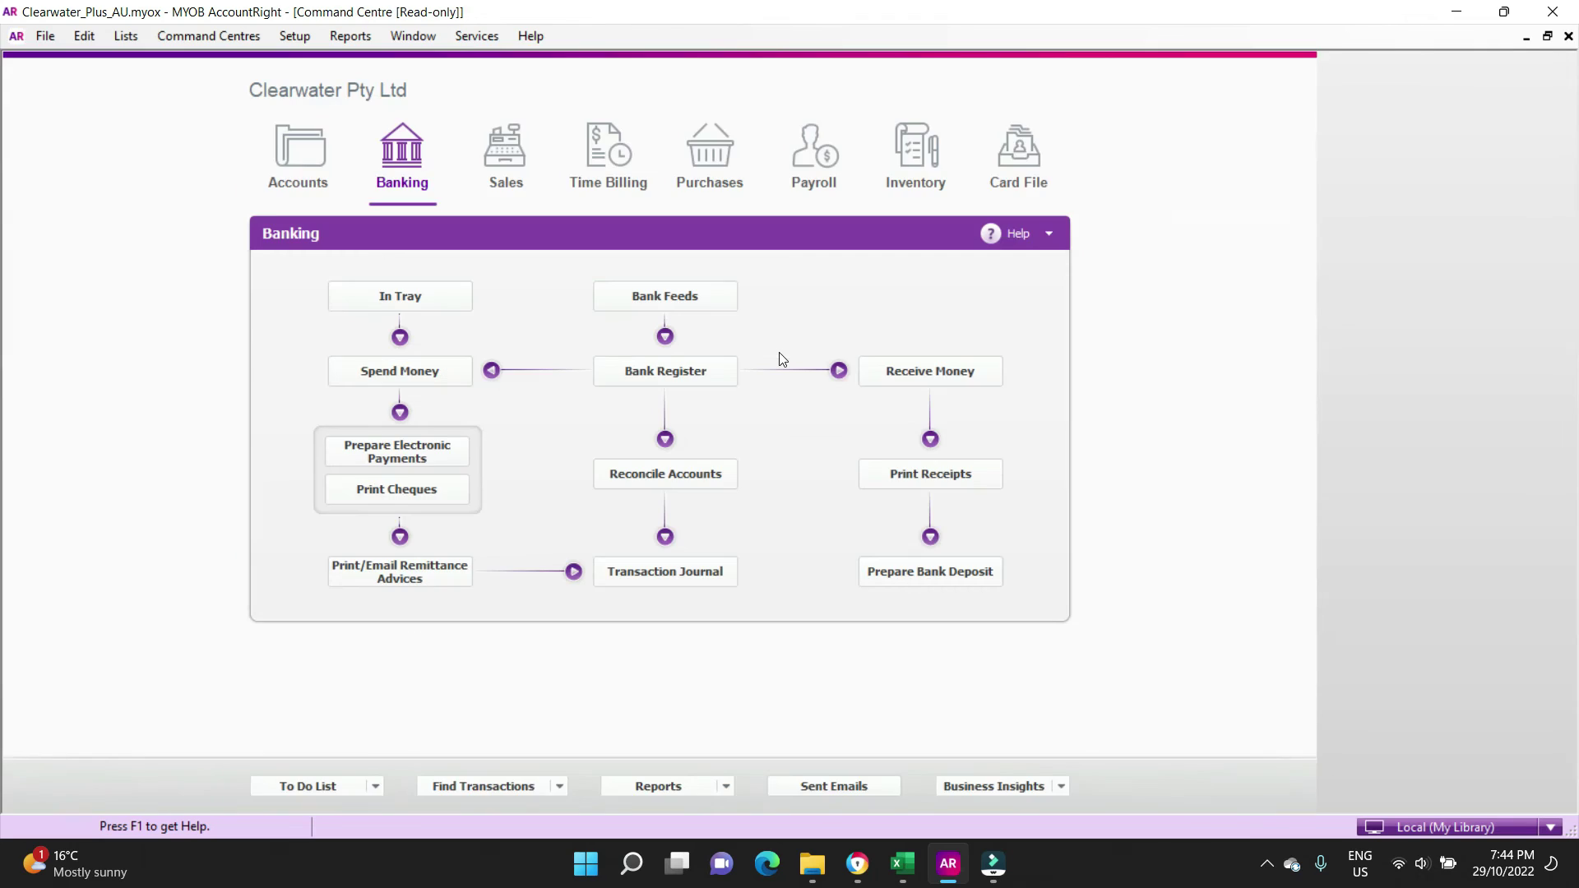
left_click(644, 296)
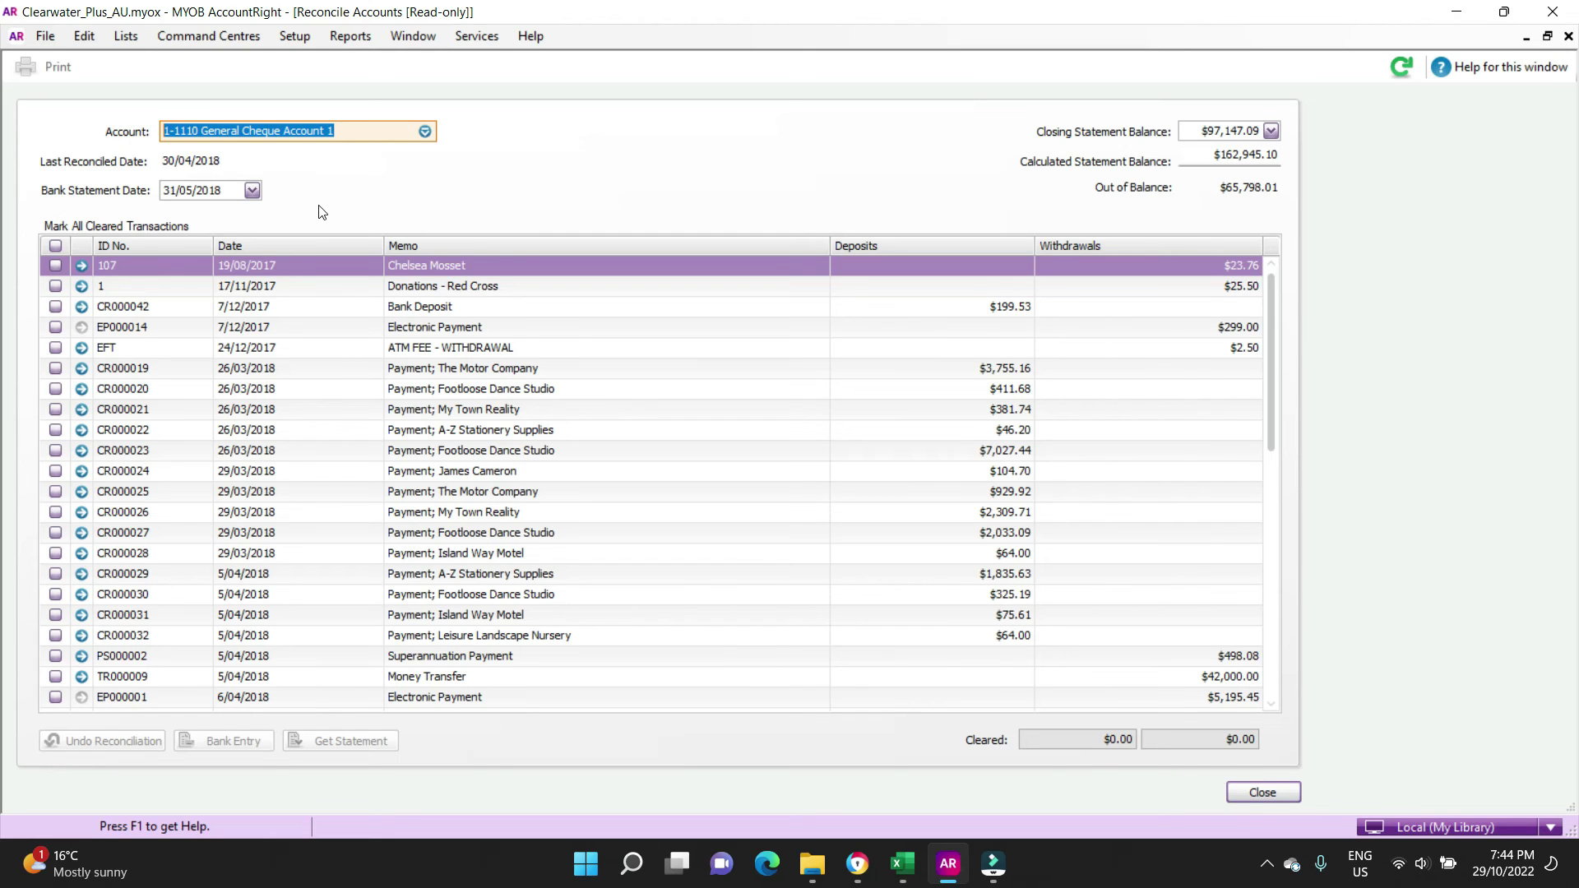
key("Escape")
left_click(55, 247)
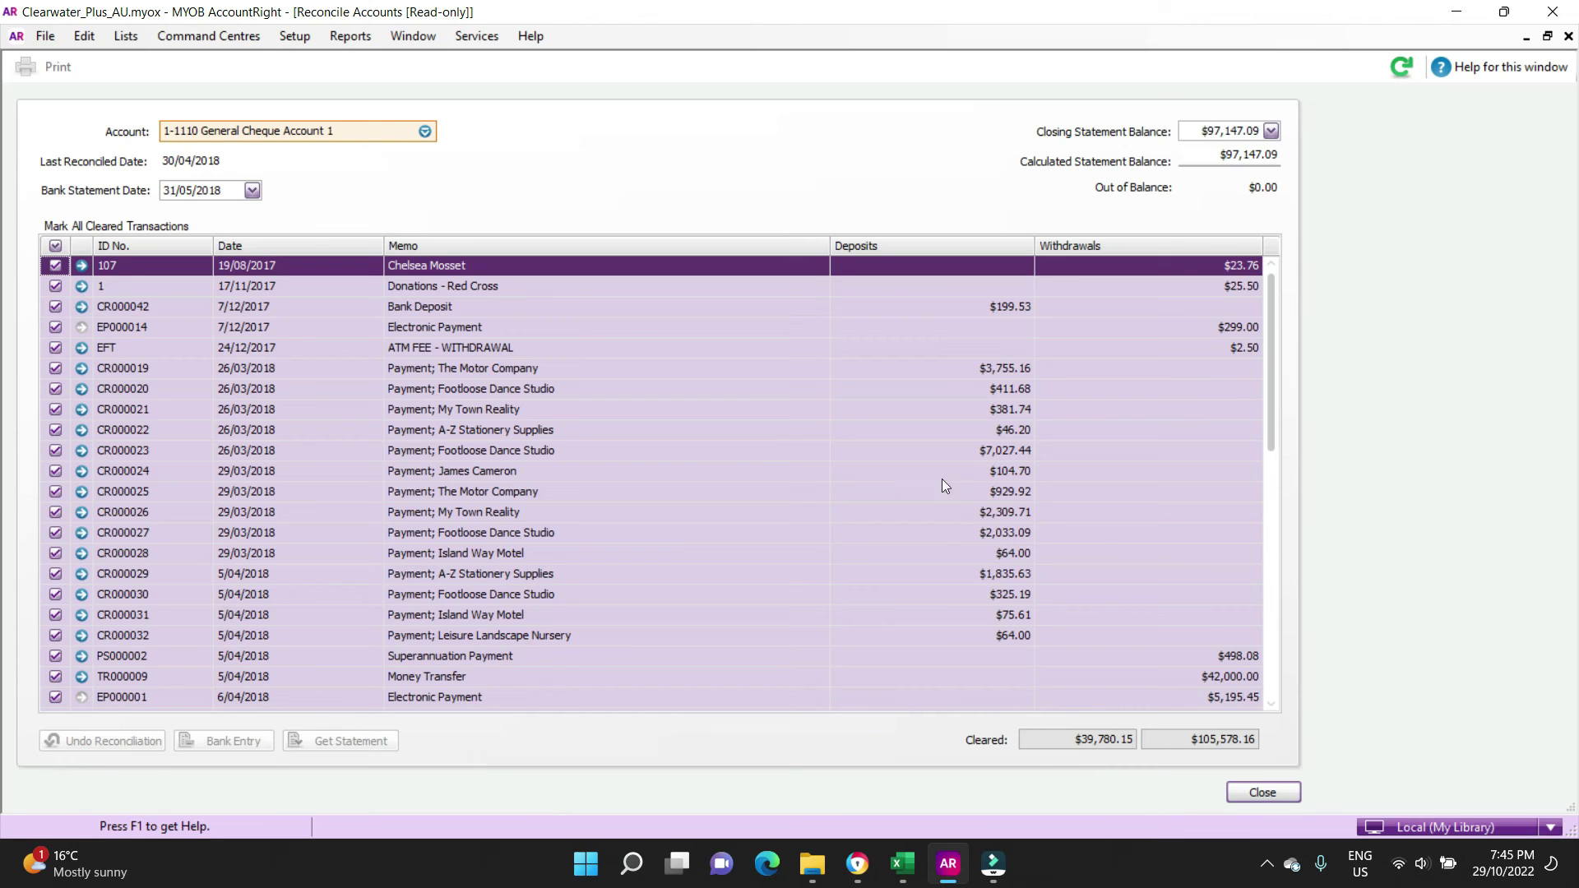
key("Escape")
Step: Open and close Bank Feeds, then recheck the $0.00 reconciliation via Ctrl+R and close it
left_click(712, 306)
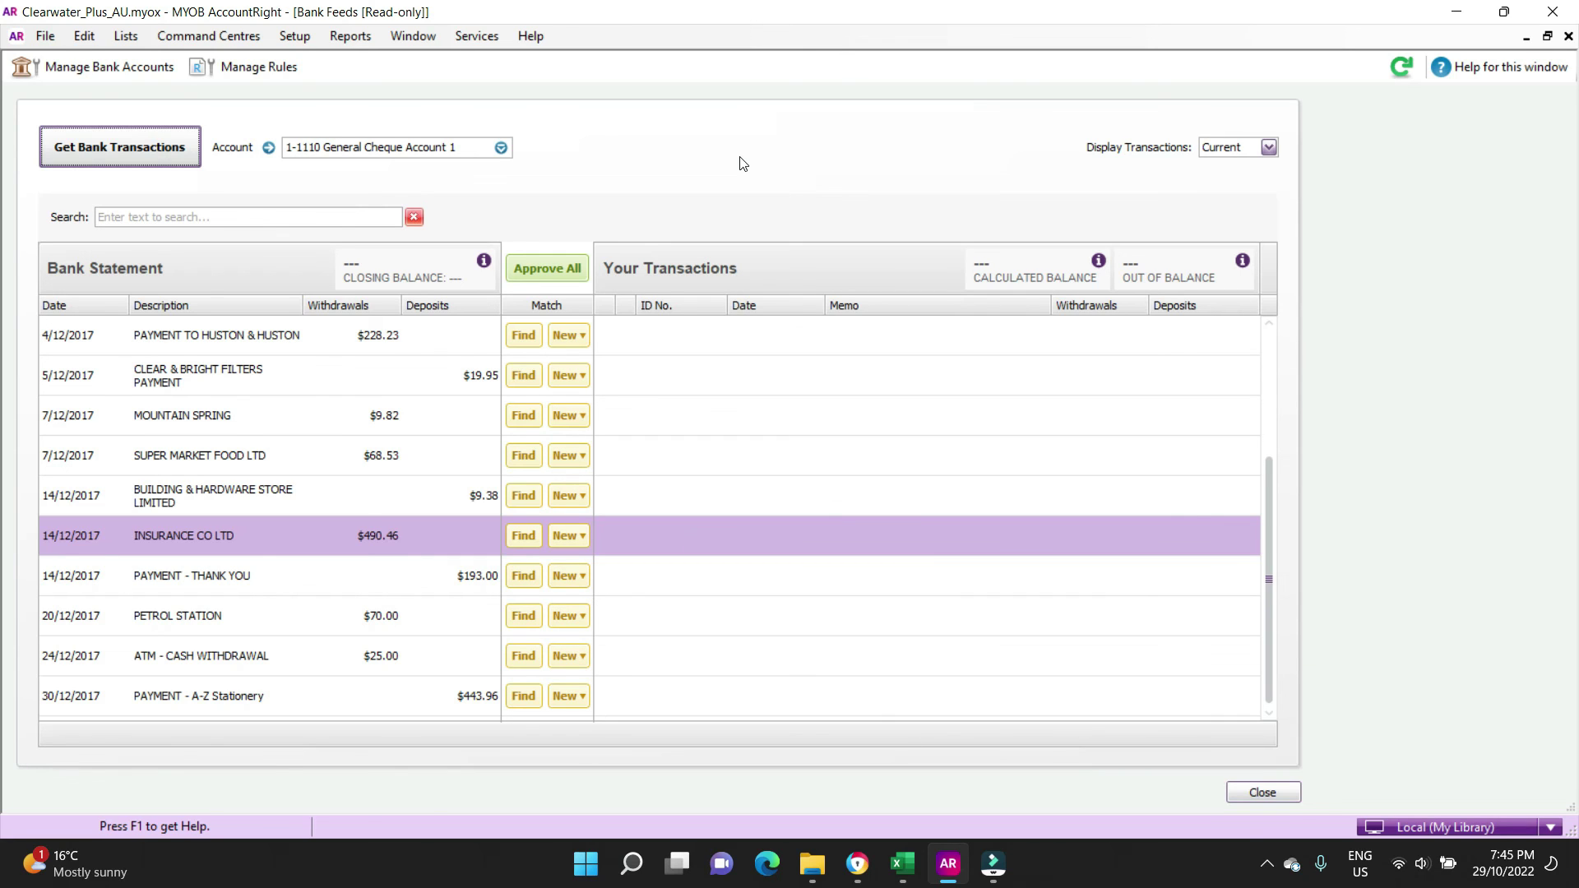
key("Escape")
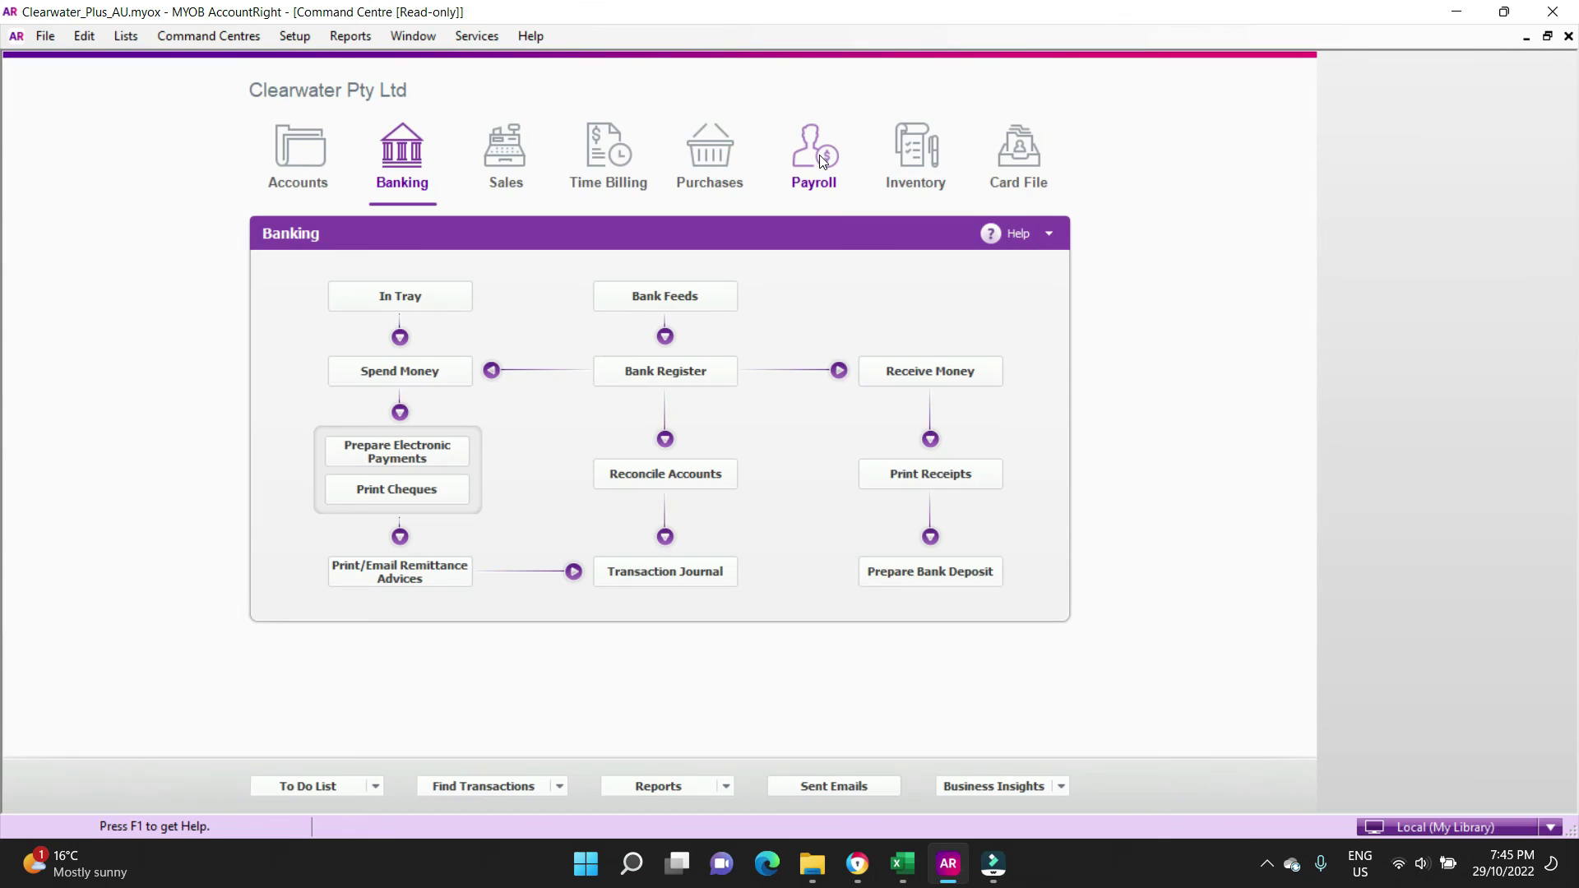
key("ctrl+r")
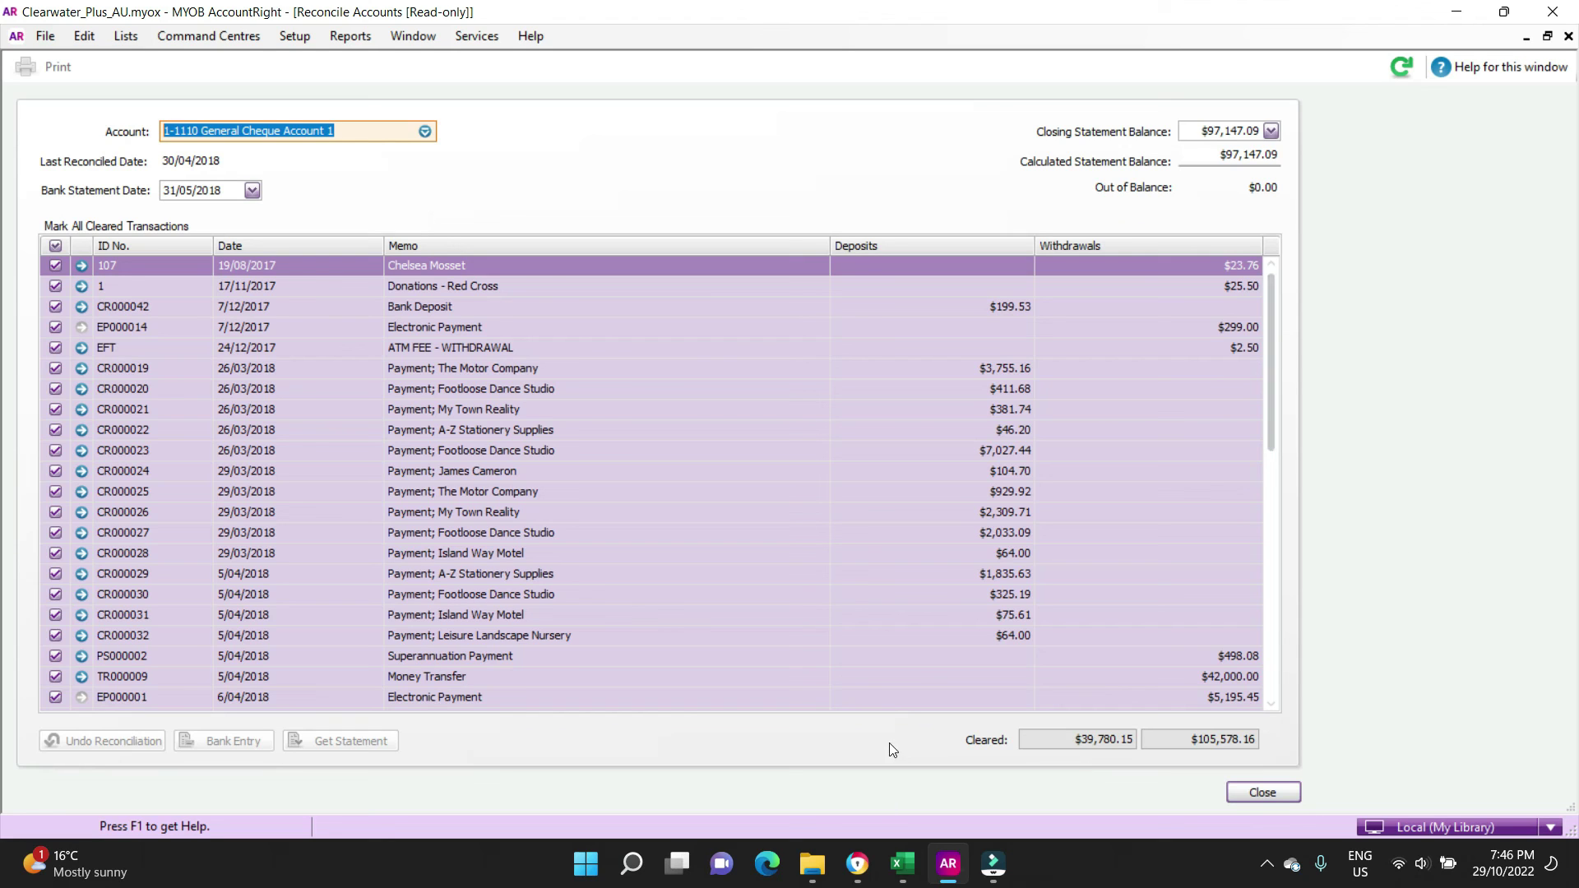
key("Escape")
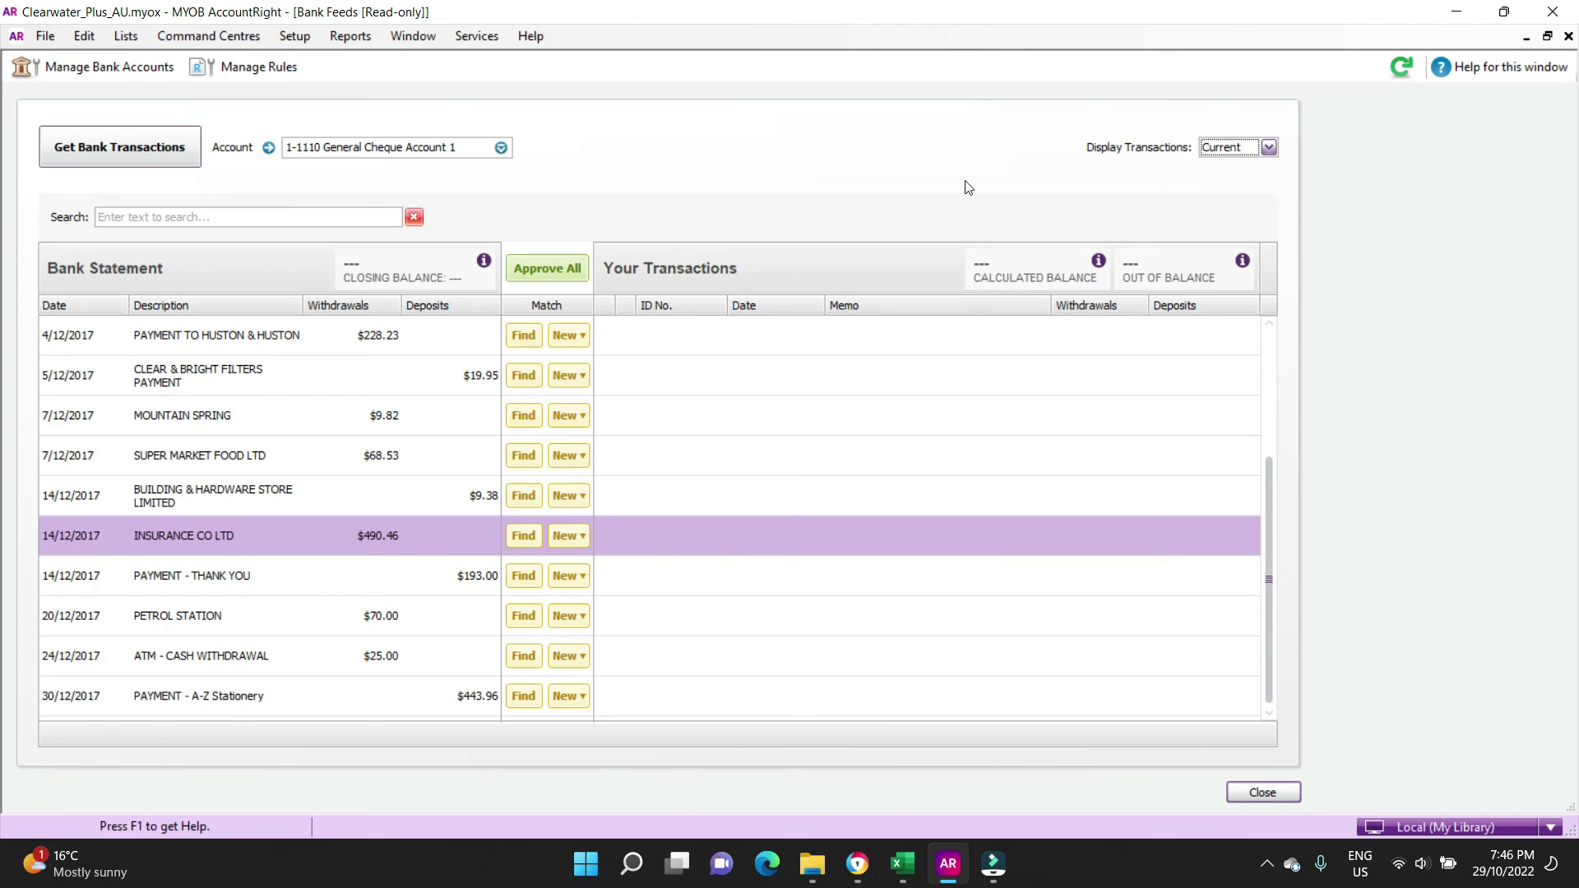